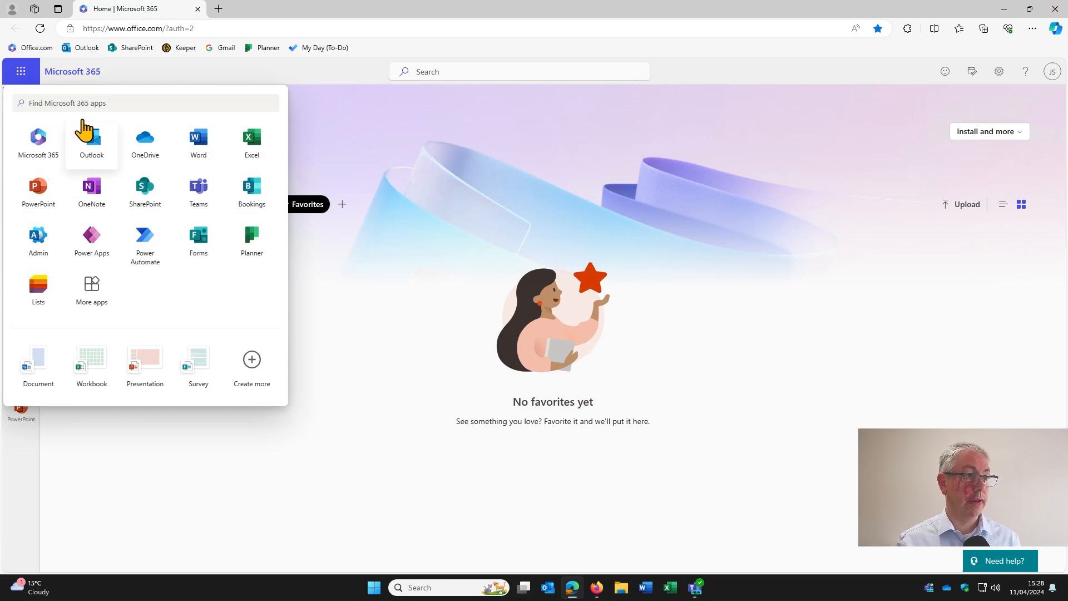
- Search the Microsoft 365 app launcher for "list" and return to the full app overview
{"action": "left_click", "coordinate": [93, 104]}
{"action": "type", "text": "list"}
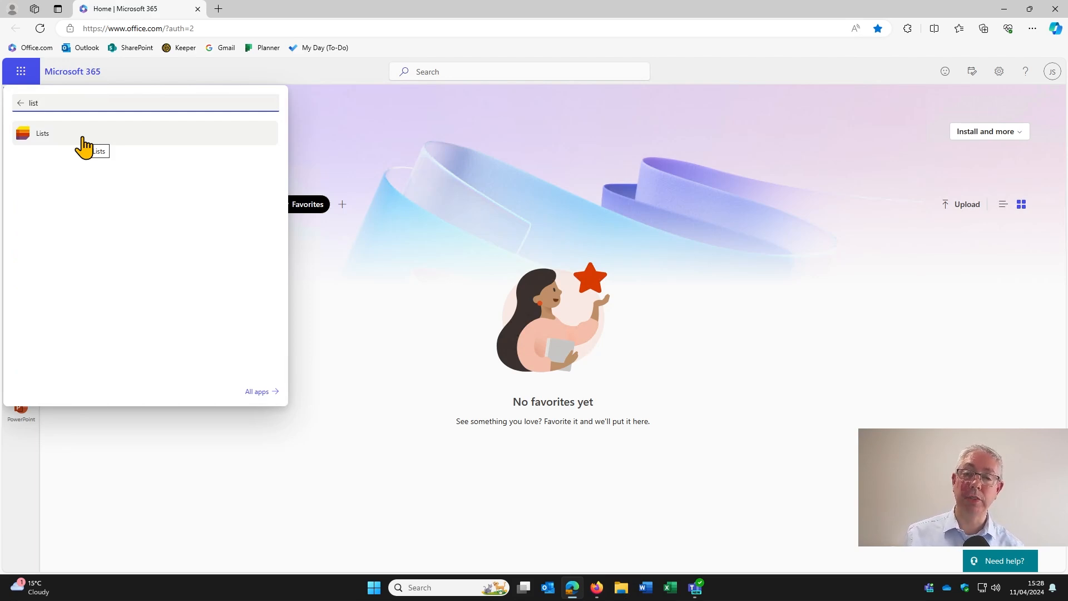
{"action": "left_click", "coordinate": [21, 104]}
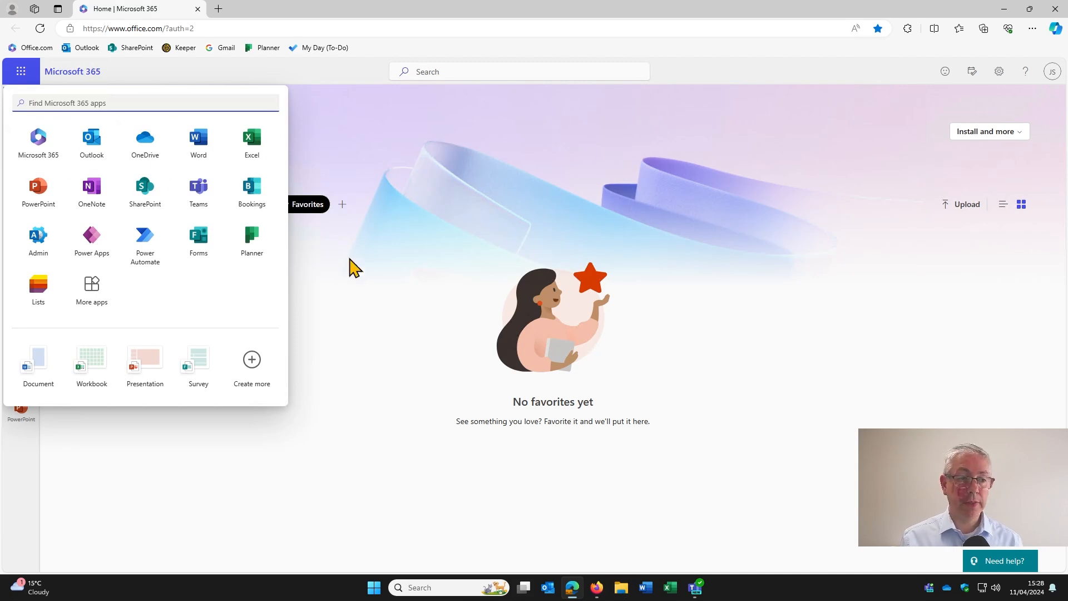
- Switch to Teams, add the Lists app as a tab in the Extreme Training team's General channel, and close the Teams window
{"action": "left_click", "coordinate": [696, 585]}
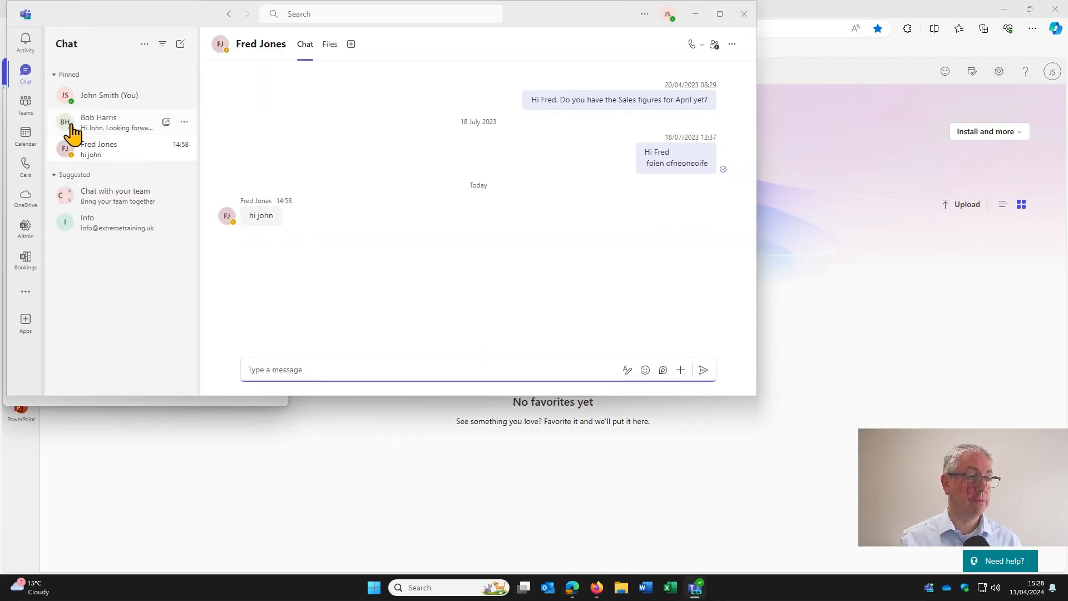
{"action": "left_click", "coordinate": [26, 106]}
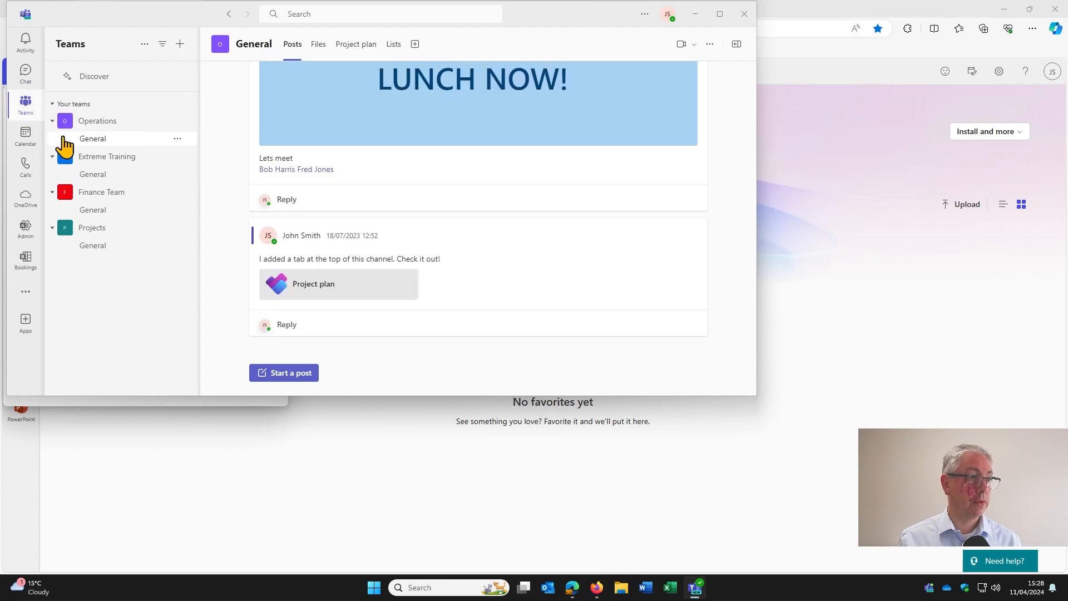
{"action": "left_click", "coordinate": [98, 174]}
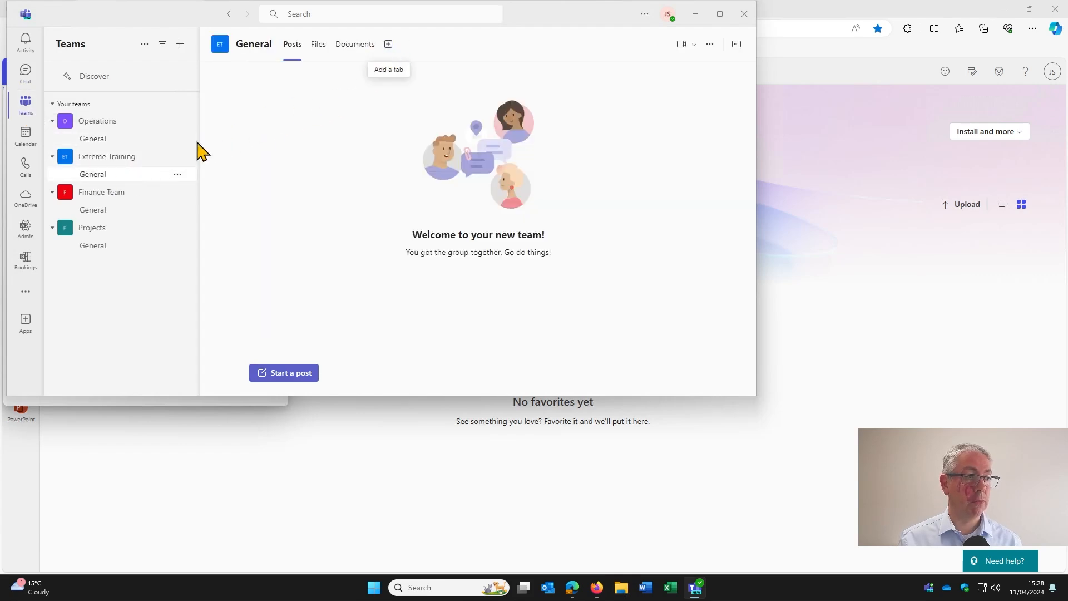
{"action": "left_click", "coordinate": [388, 45]}
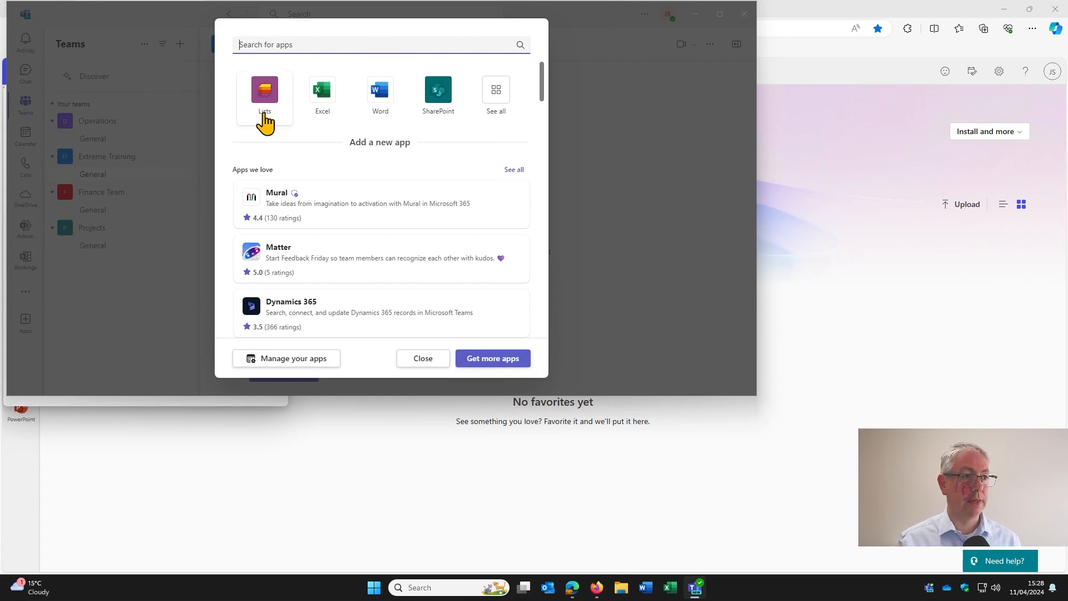
{"action": "type", "text": "list"}
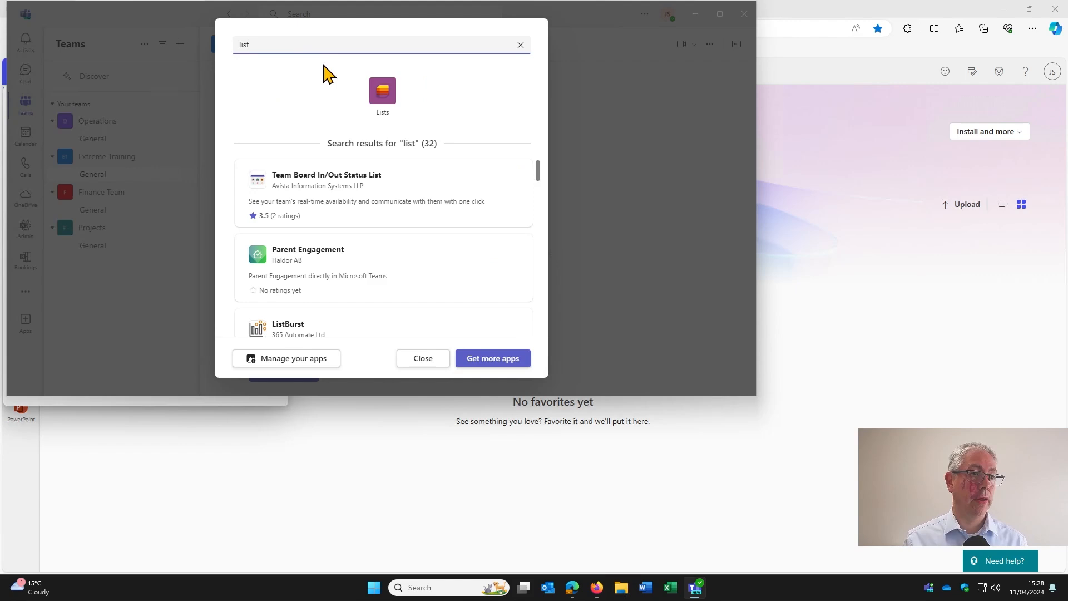
{"action": "left_click", "coordinate": [382, 94]}
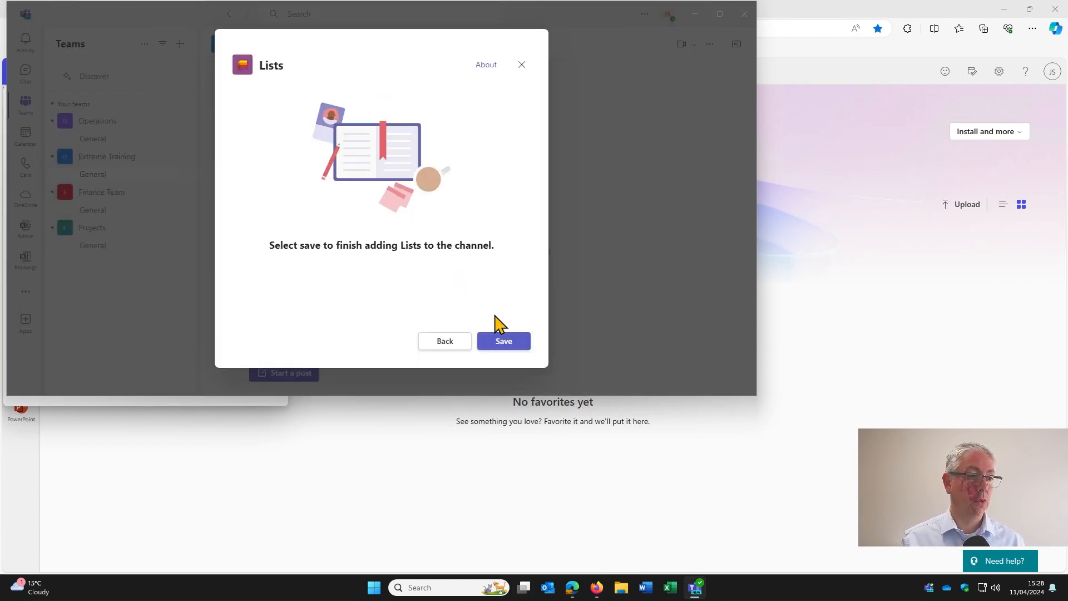
{"action": "left_click", "coordinate": [508, 343]}
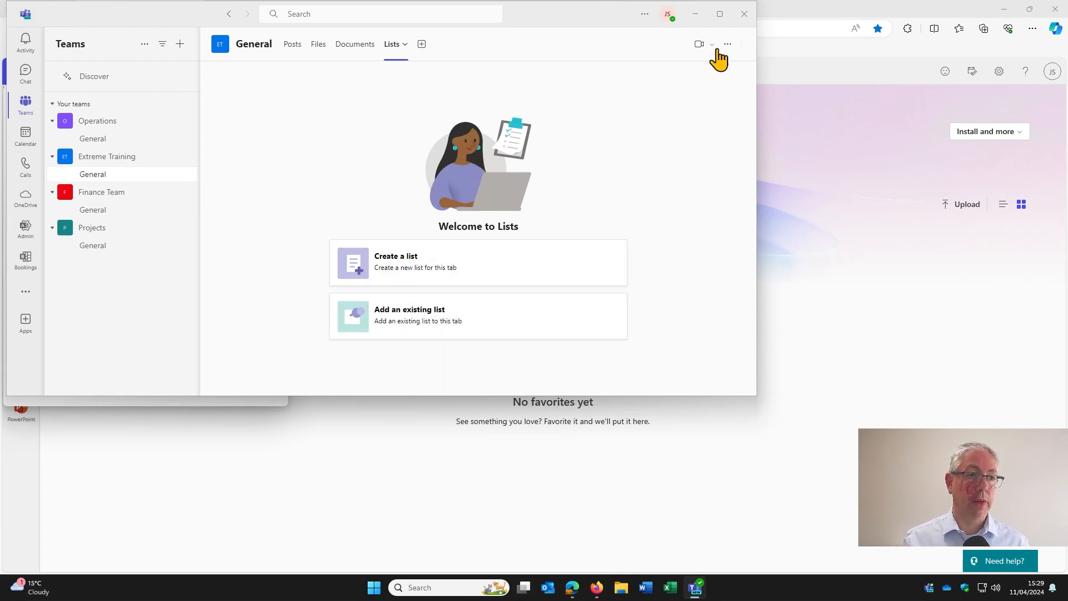
{"action": "left_click", "coordinate": [745, 14]}
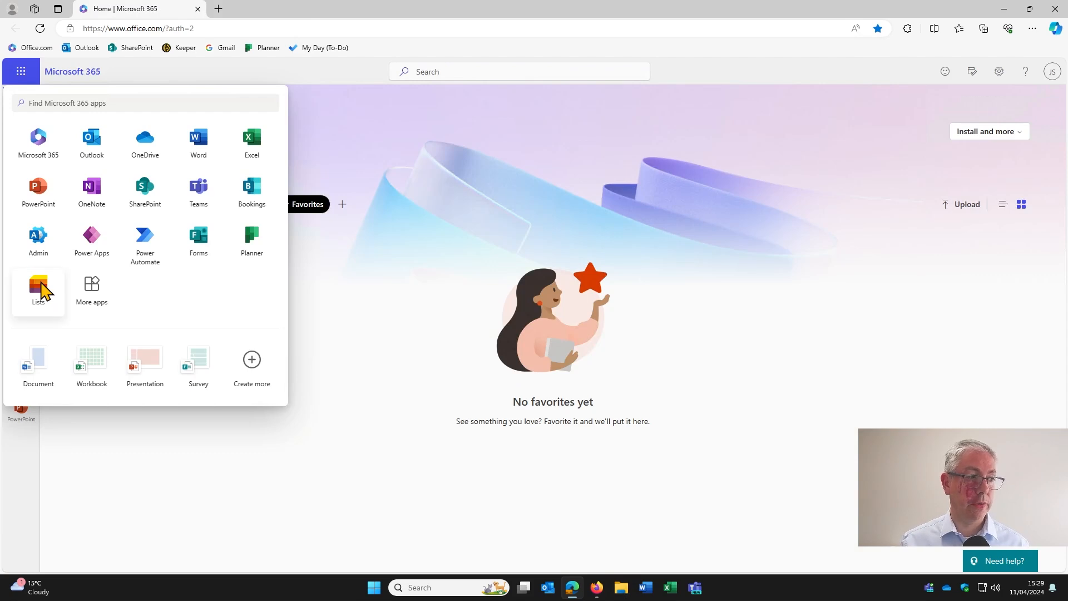
- Open Microsoft Lists from the app launcher and start a new blank list
{"action": "left_click", "coordinate": [40, 287]}
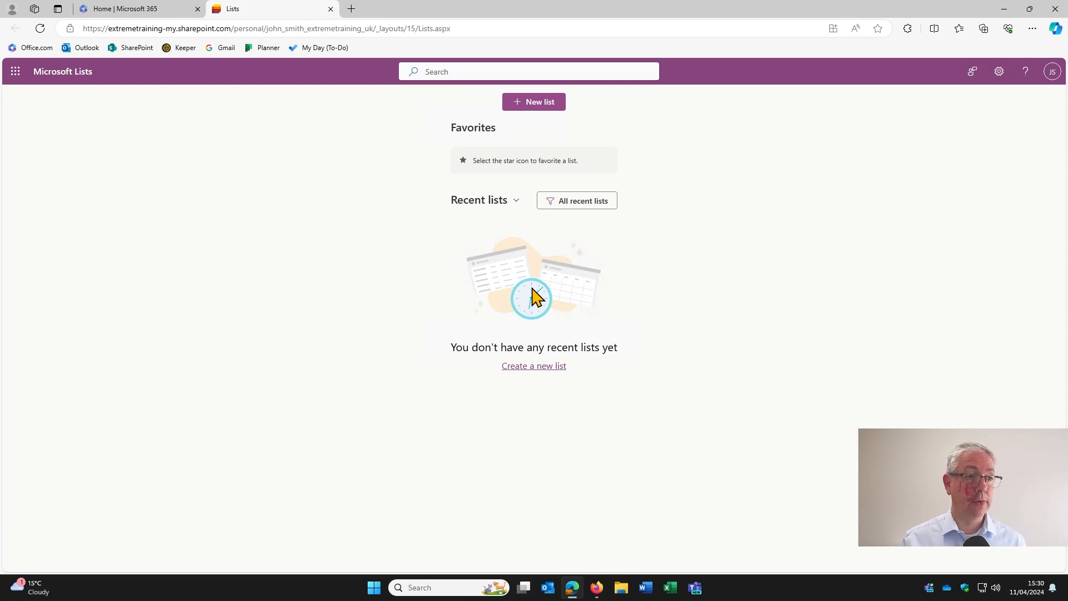
{"action": "left_click", "coordinate": [537, 102]}
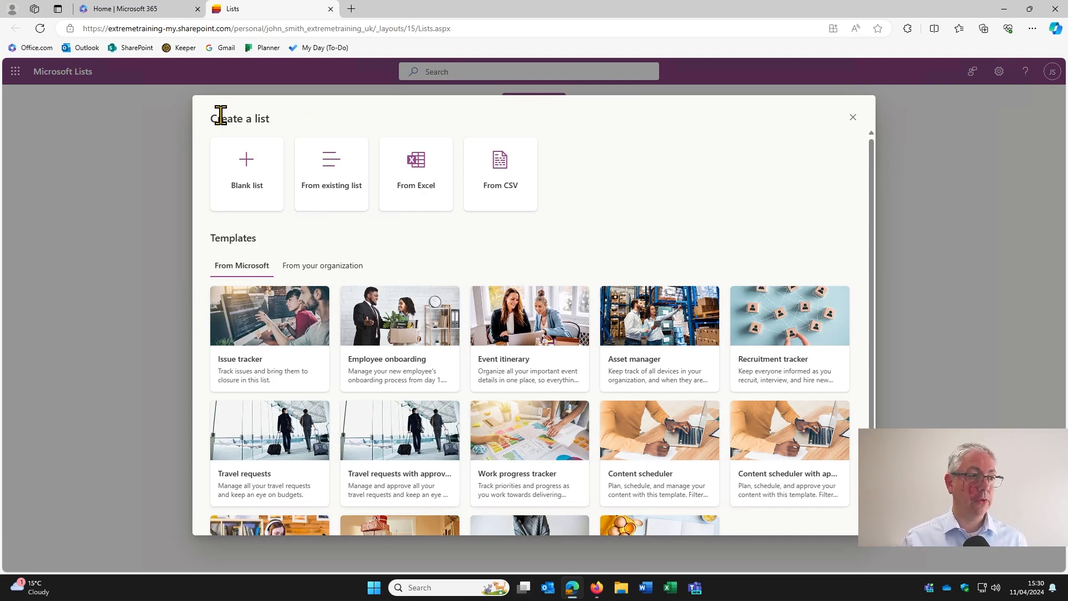
{"action": "left_click_drag", "start_coordinate": [218, 119], "coordinate": [271, 120]}
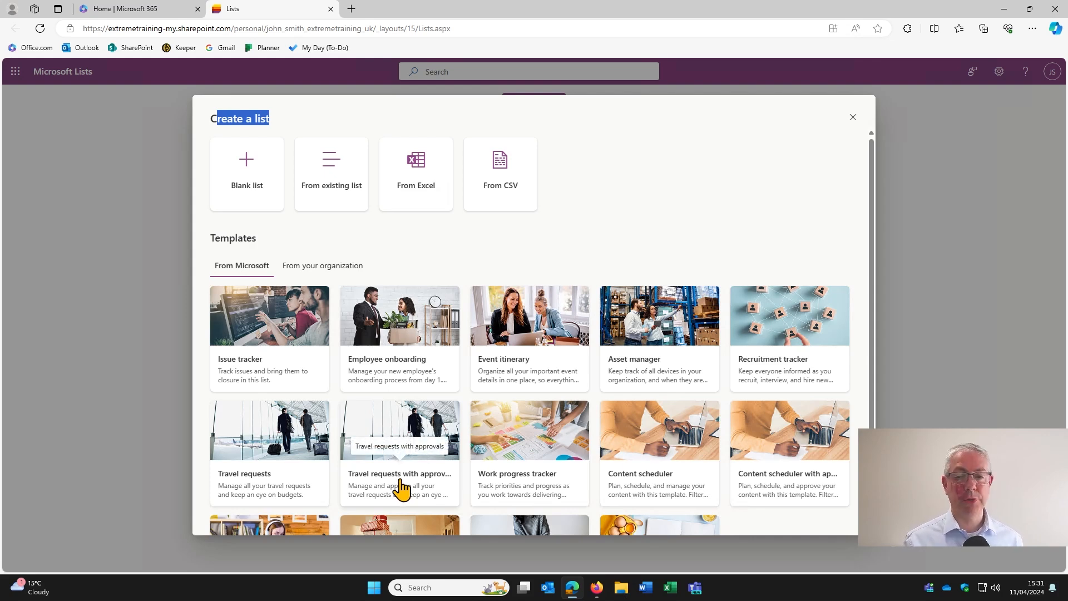
{"action": "left_click", "coordinate": [249, 173]}
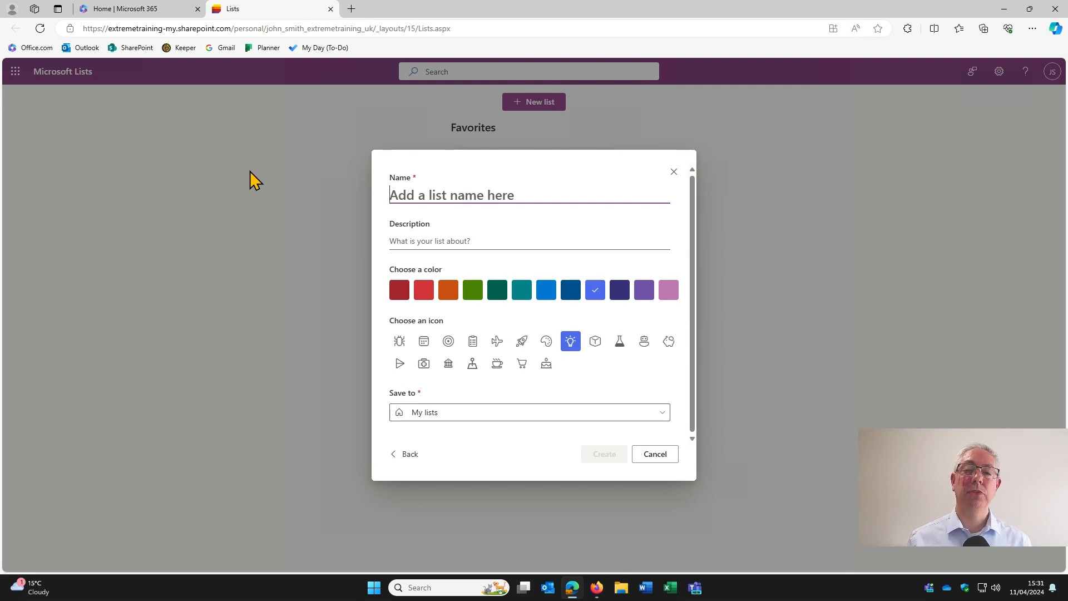
- Name the list POs, choose the bright blue colour and flask icon, and create it in the Operations site
{"action": "type", "text": "POs"}
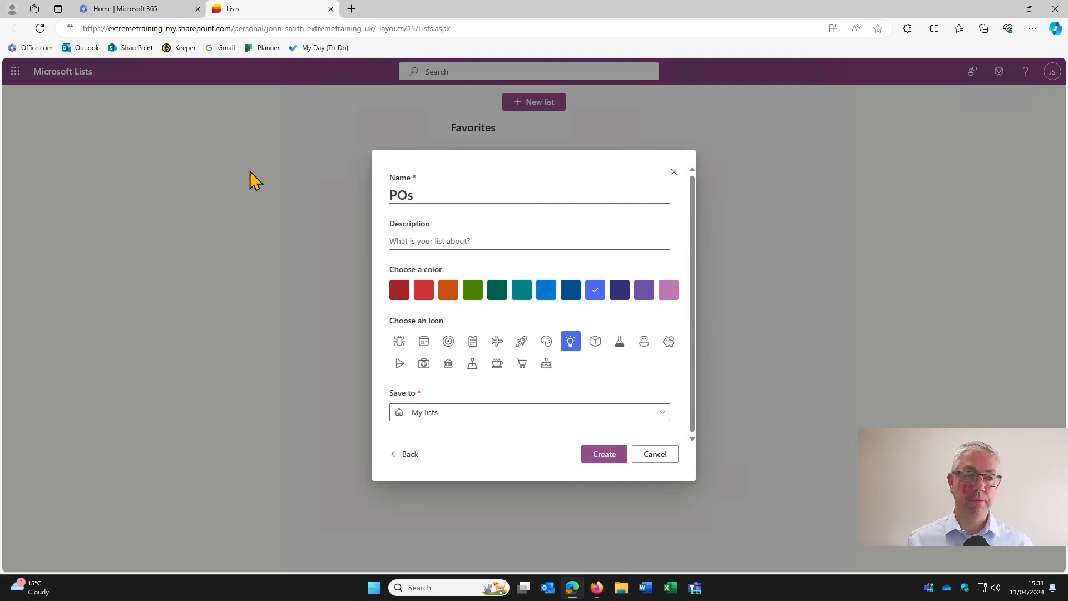
{"action": "left_click", "coordinate": [408, 239]}
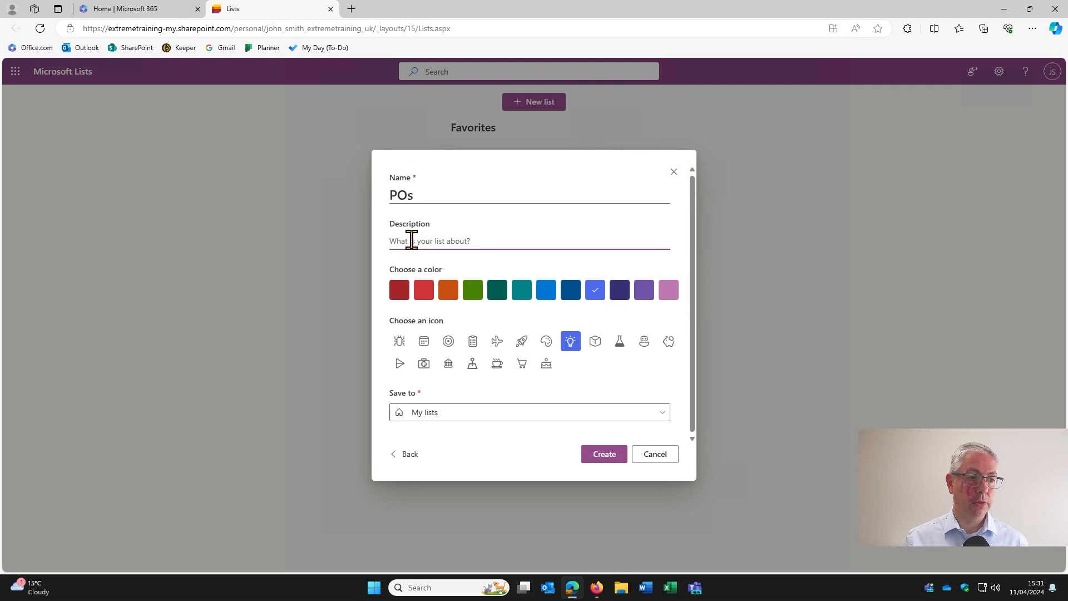
{"action": "left_click", "coordinate": [546, 300]}
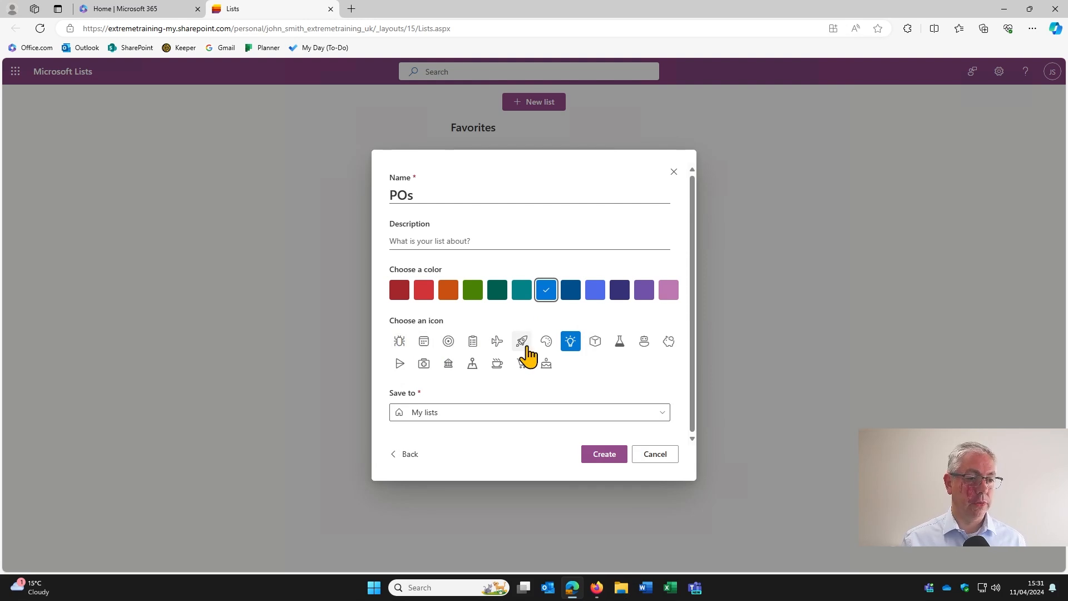
{"action": "left_click", "coordinate": [619, 348]}
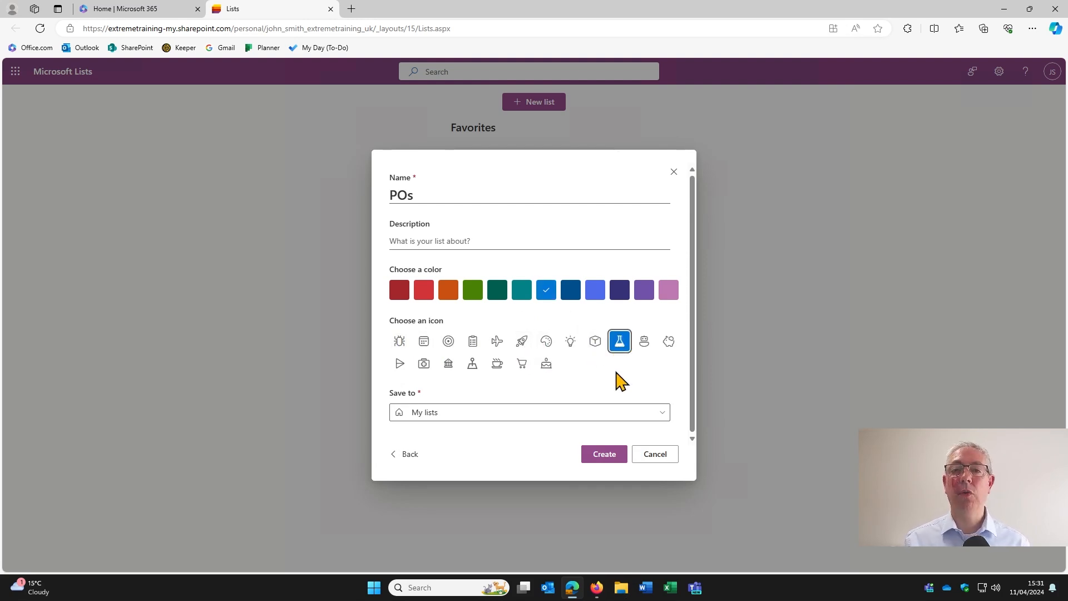
{"action": "left_click", "coordinate": [438, 412]}
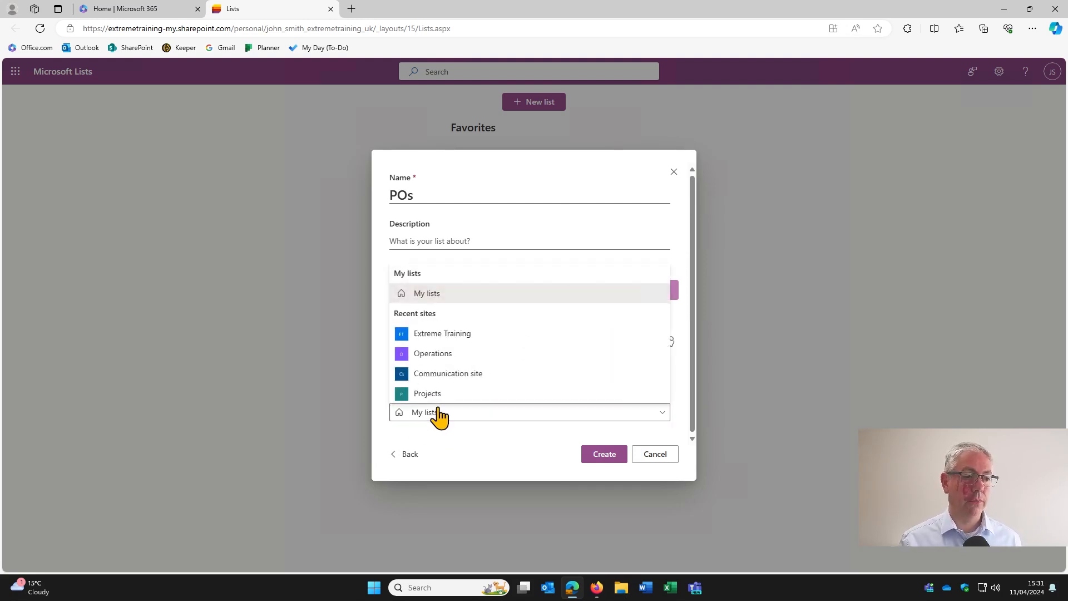
{"action": "left_click", "coordinate": [438, 356]}
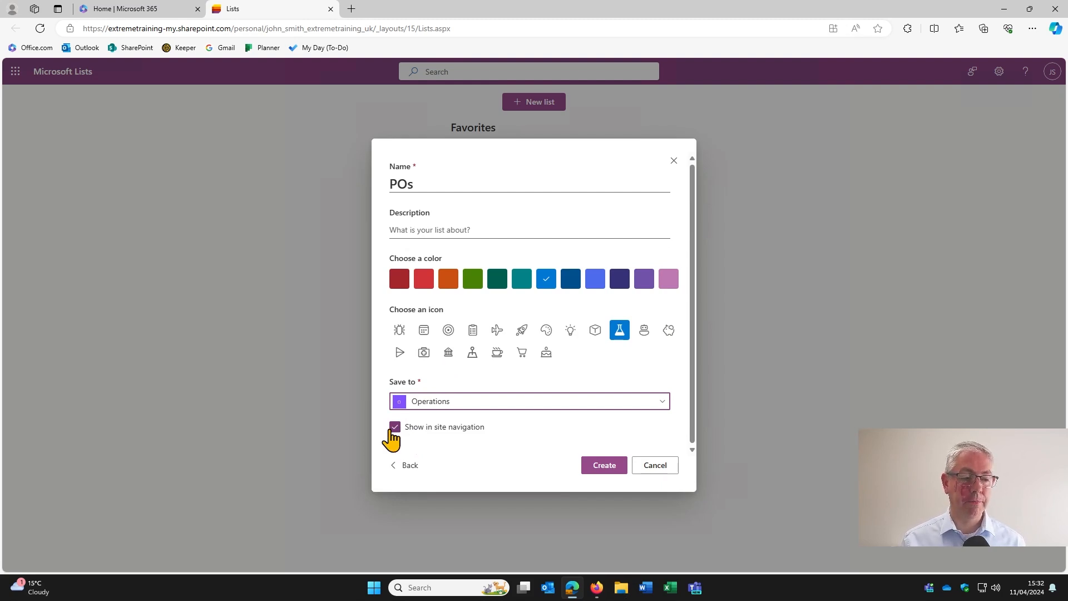
{"action": "left_click", "coordinate": [606, 468]}
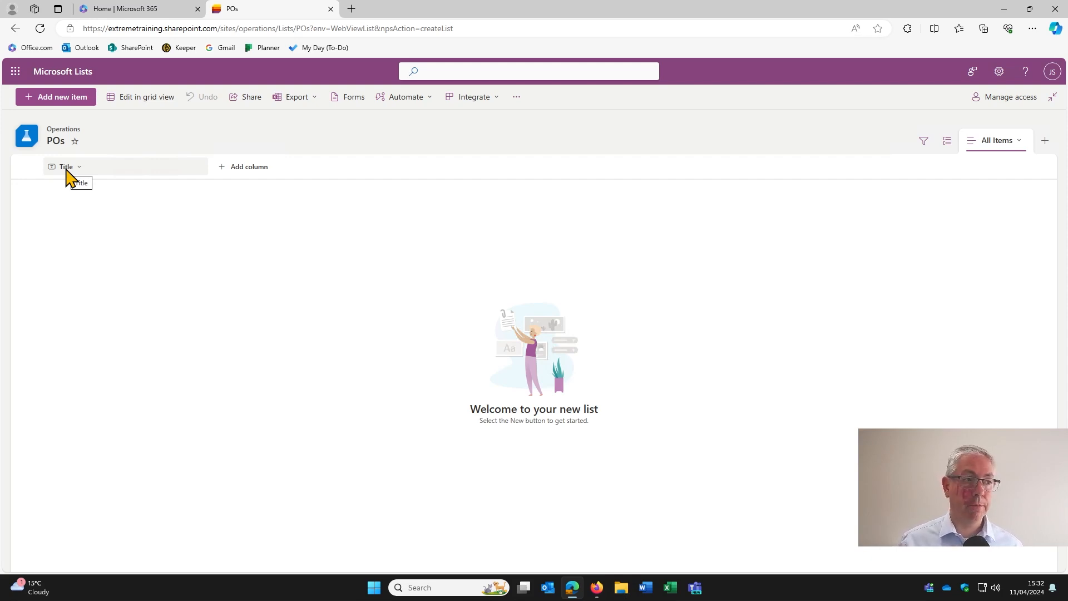
- Add a date and time column named PO Date to the POs list, with today's date as the default value
{"action": "left_click", "coordinate": [255, 177]}
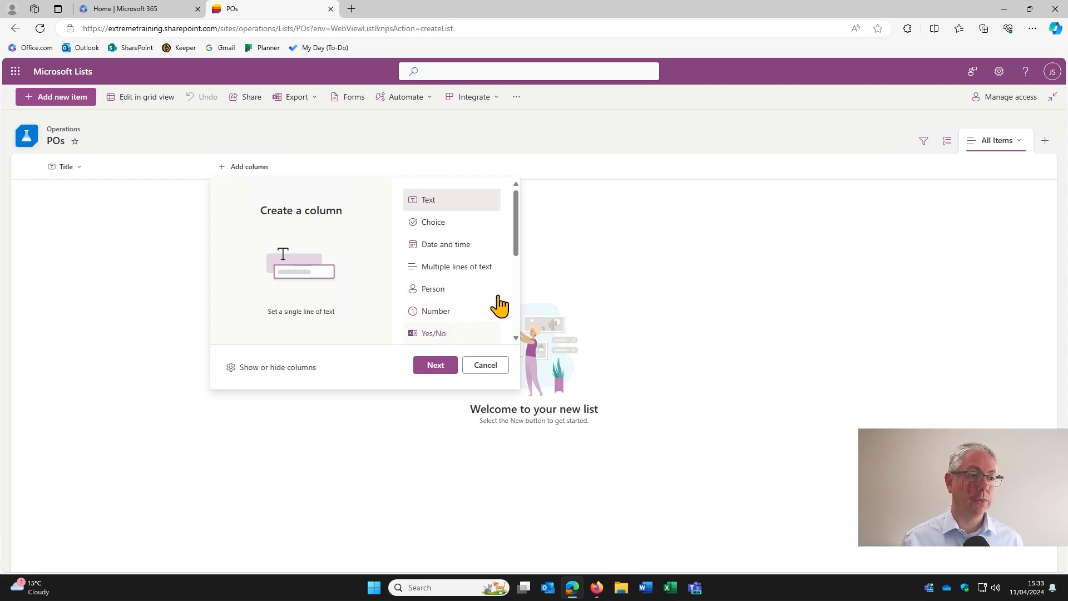
{"action": "left_click_drag", "start_coordinate": [518, 250], "coordinate": [517, 302]}
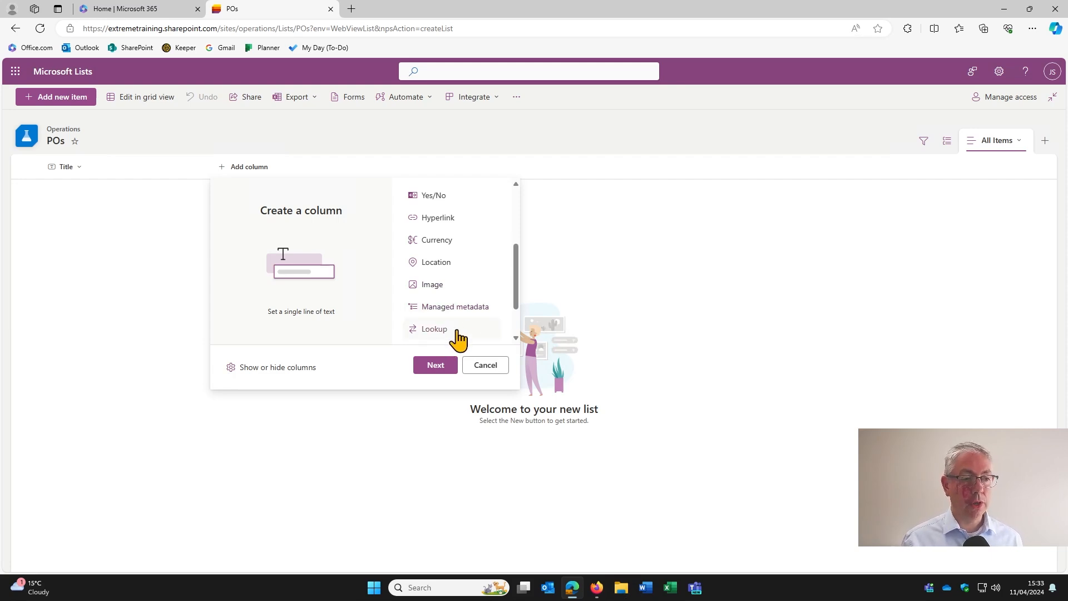
{"action": "scroll", "coordinate": [470, 305], "scroll_direction": "down", "scroll_amount": 1}
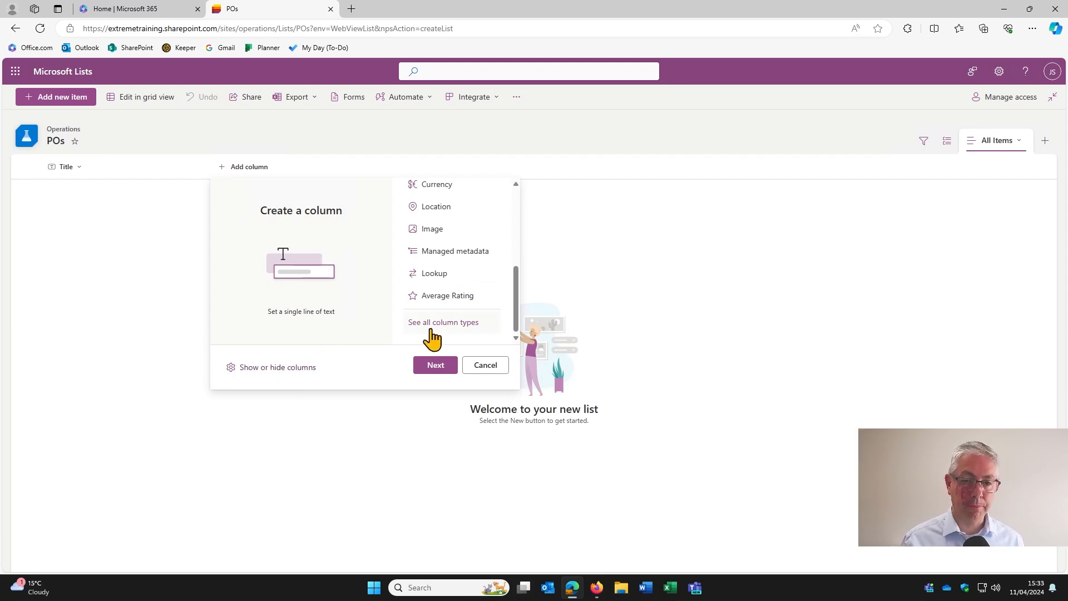
{"action": "scroll", "coordinate": [458, 305], "scroll_direction": "up", "scroll_amount": 3}
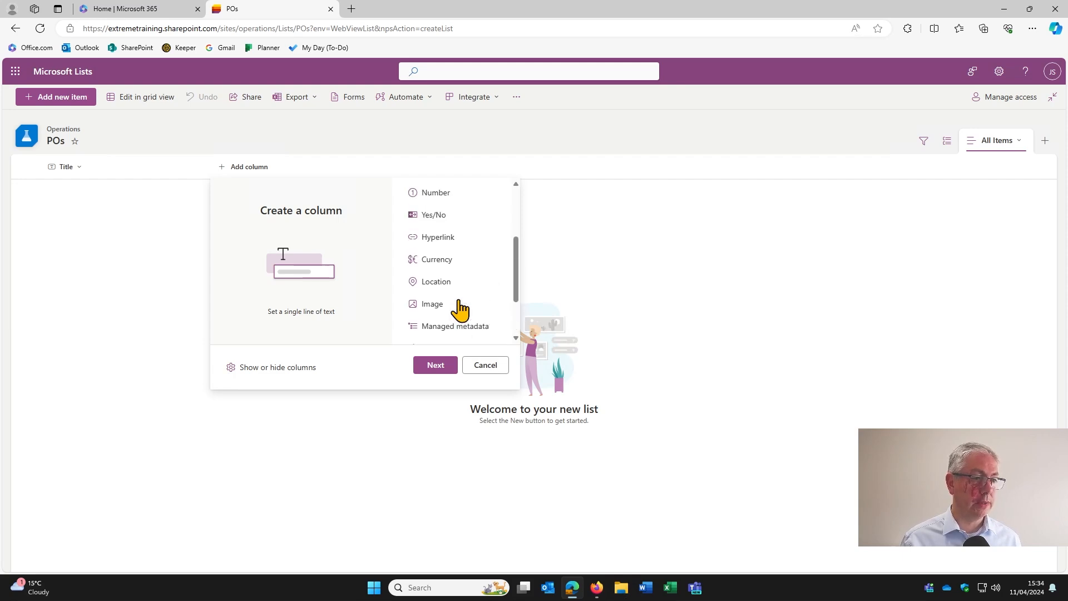
{"action": "scroll", "coordinate": [458, 303], "scroll_direction": "up", "scroll_amount": 3}
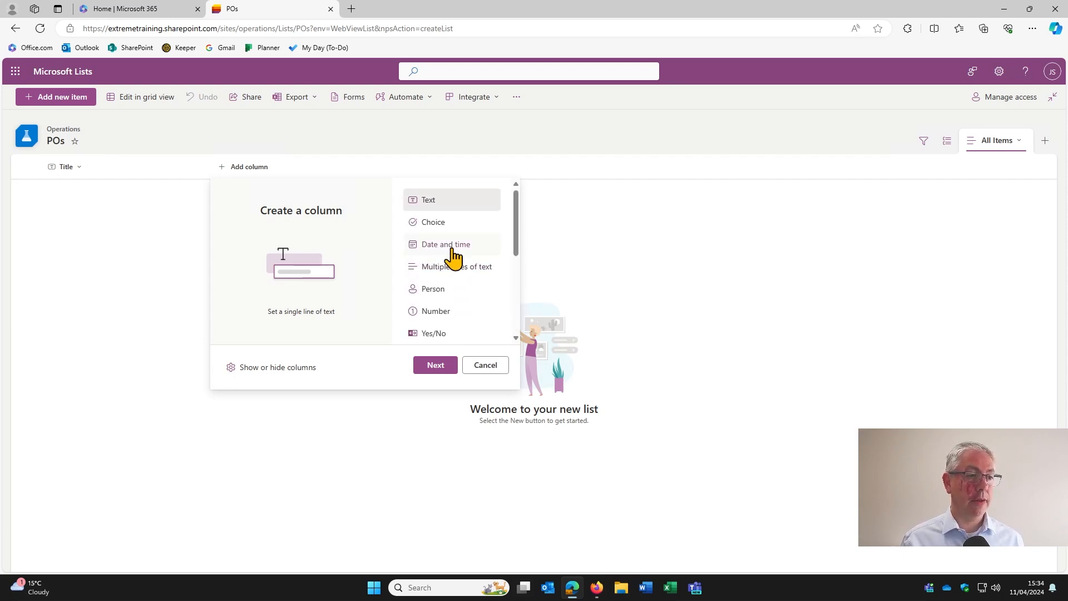
{"action": "left_click", "coordinate": [452, 249]}
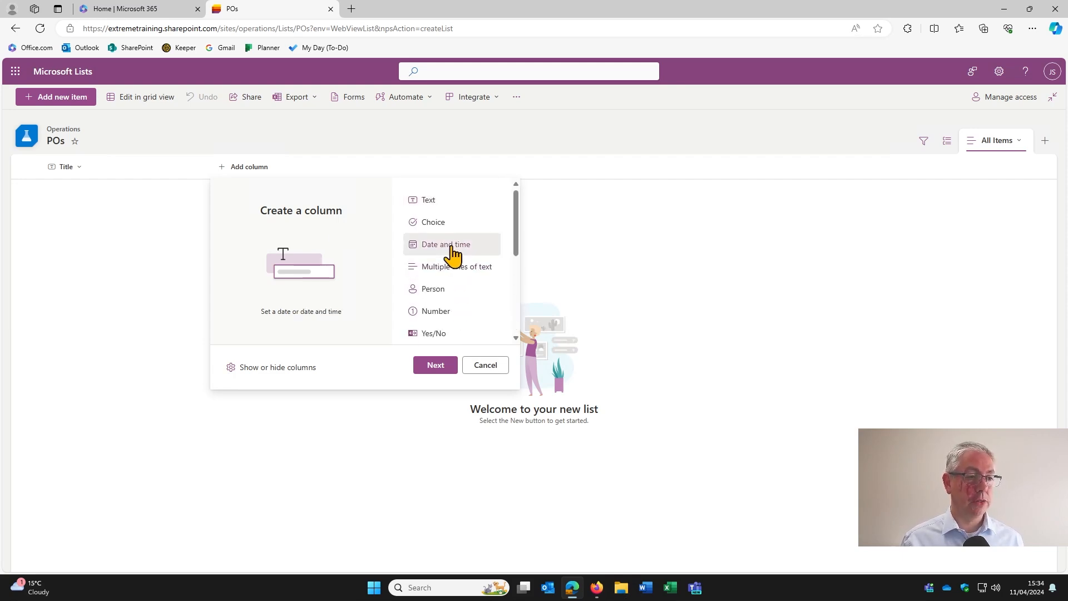
{"action": "left_click", "coordinate": [442, 367]}
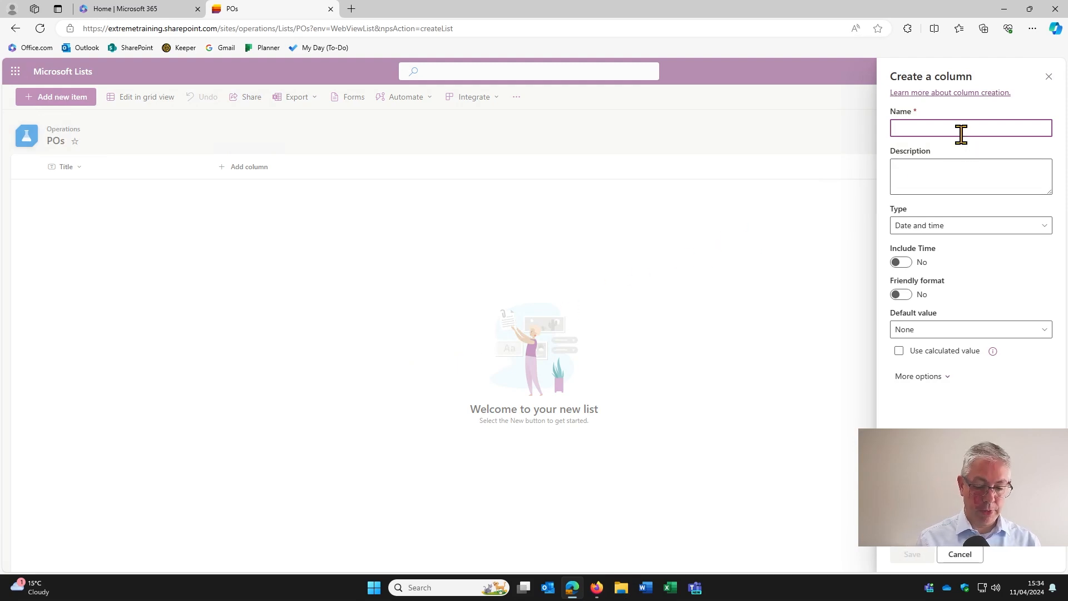
{"action": "type", "text": "PO Date"}
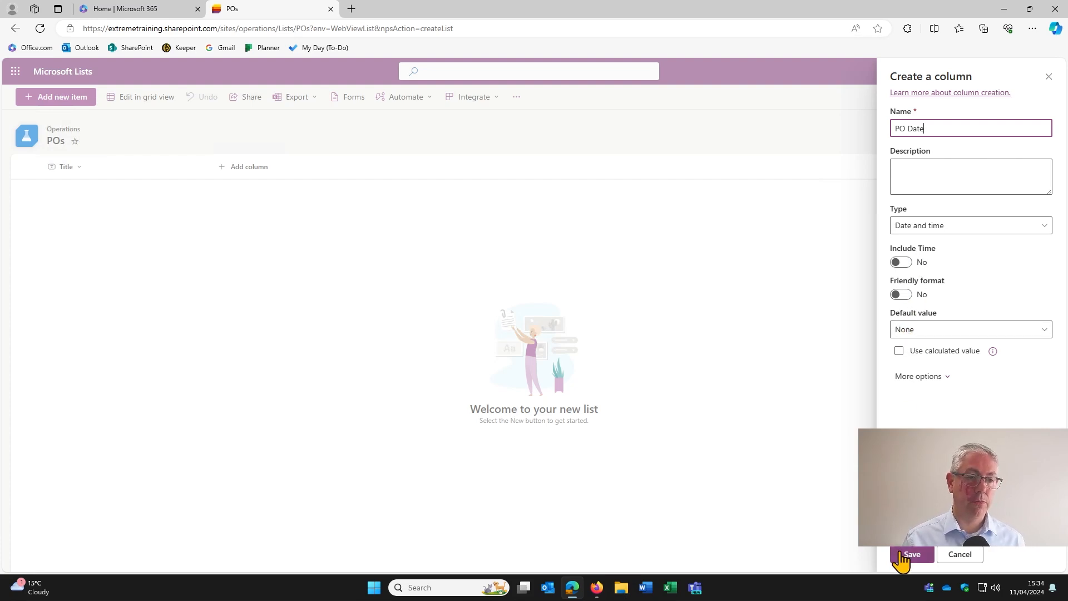
{"action": "left_click", "coordinate": [941, 332]}
{"action": "left_click", "coordinate": [936, 369]}
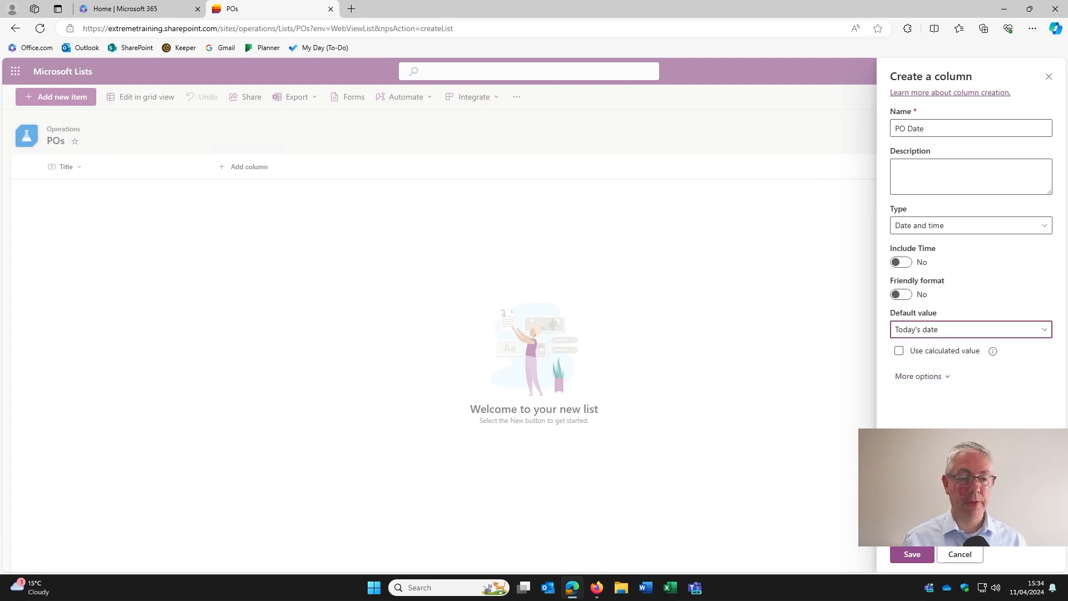
{"action": "left_click", "coordinate": [912, 554]}
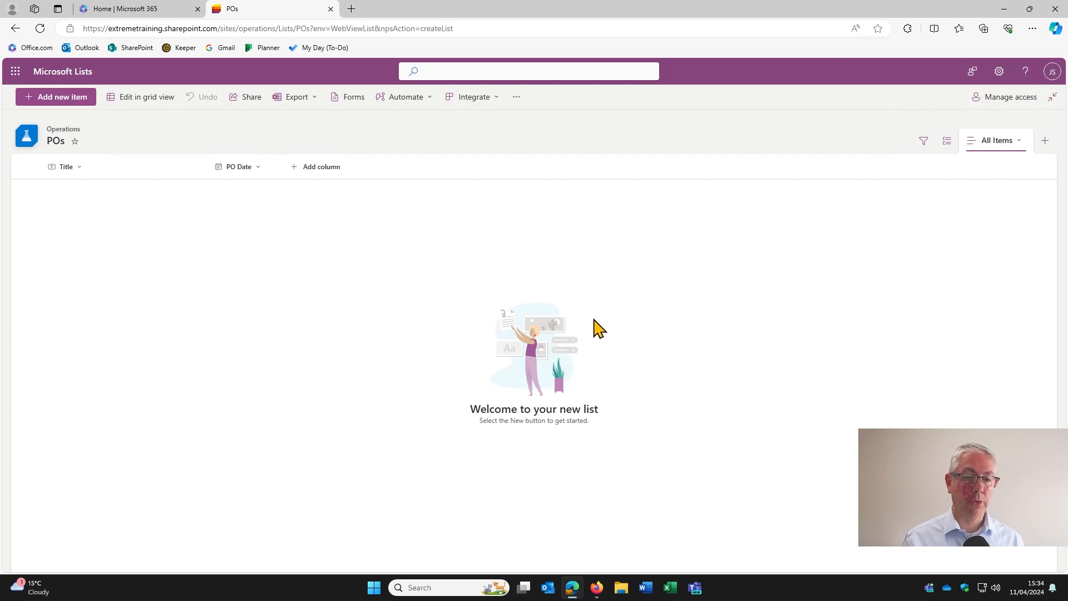
- Add a single line of text column named PO No to the POs list
{"action": "left_click", "coordinate": [318, 167]}
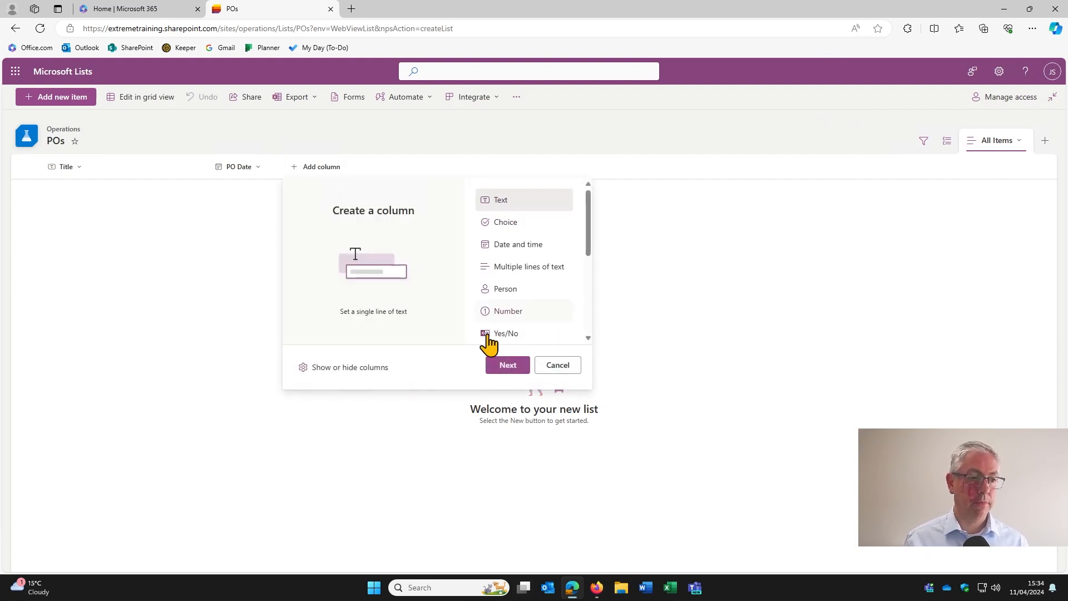
{"action": "left_click", "coordinate": [502, 369]}
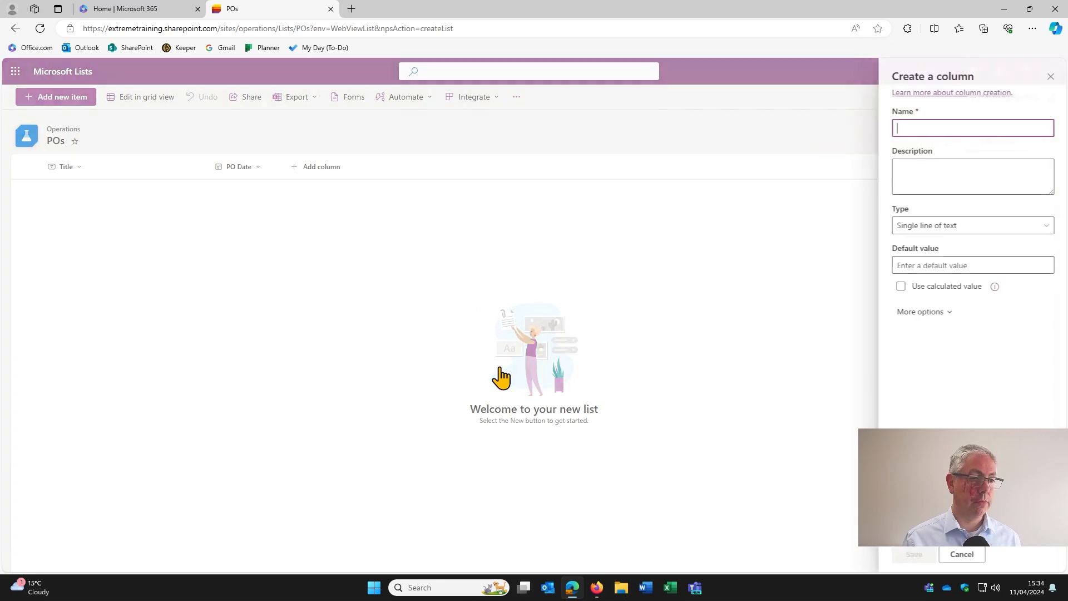
{"action": "type", "text": "PO No"}
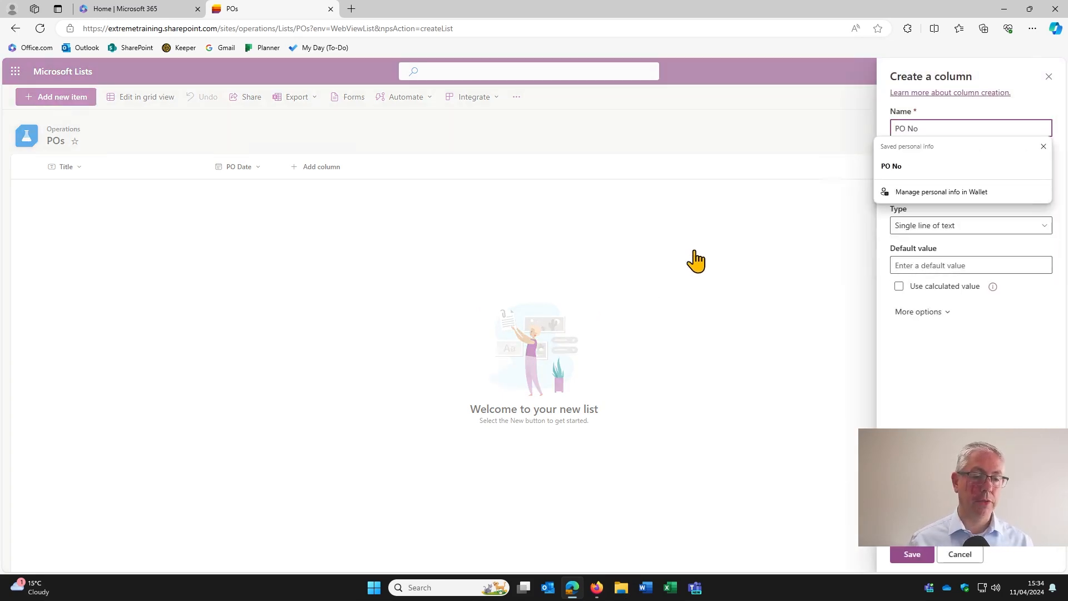
{"action": "left_click", "coordinate": [906, 349]}
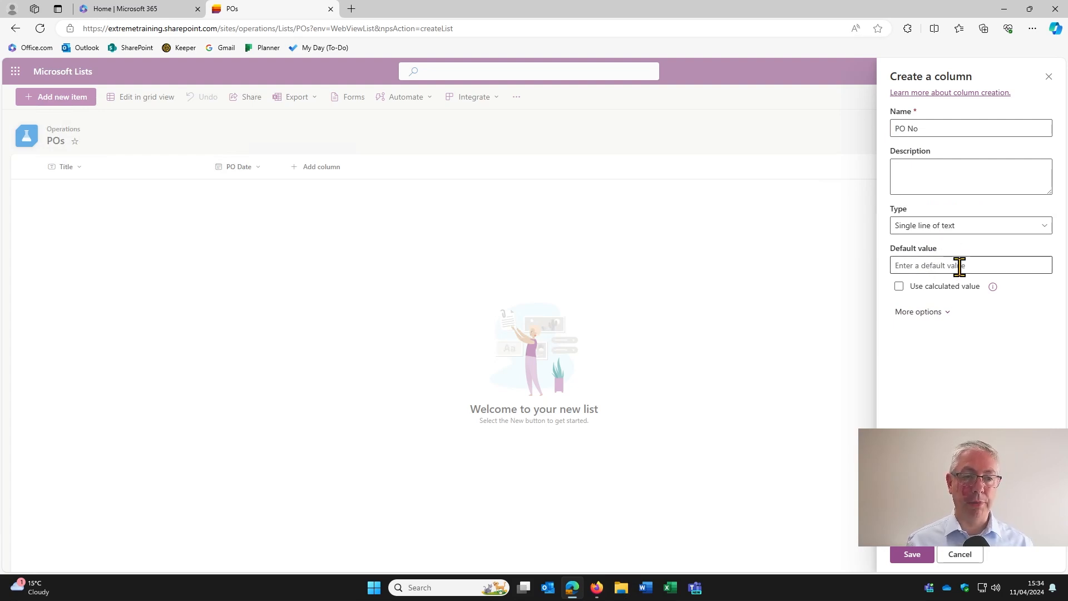
{"action": "left_click", "coordinate": [911, 554]}
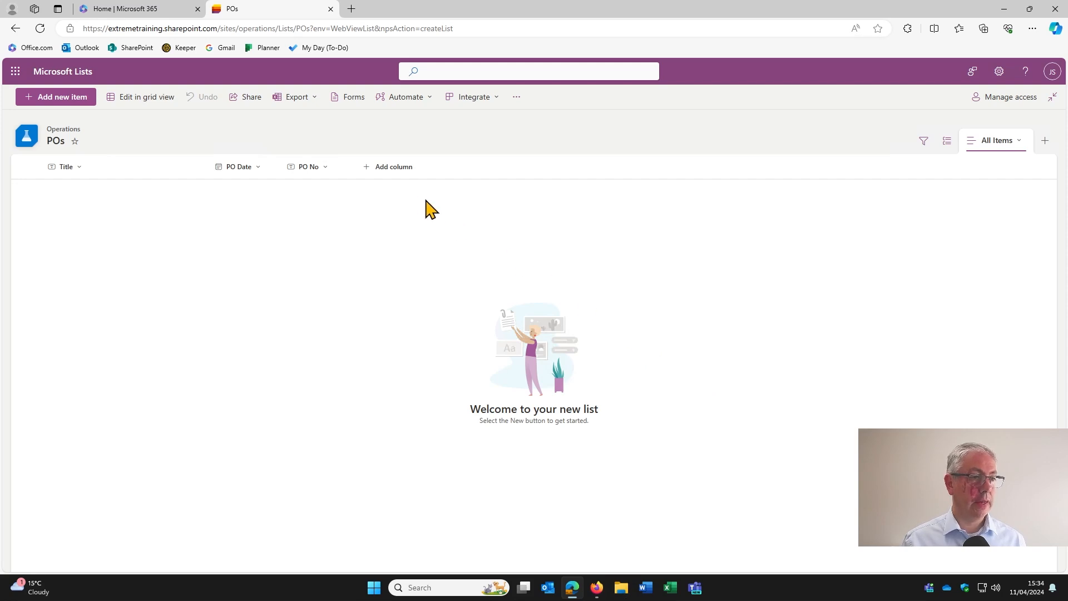
- Start a new Lookup column in the POs list and name it Supplier
{"action": "left_click", "coordinate": [399, 169]}
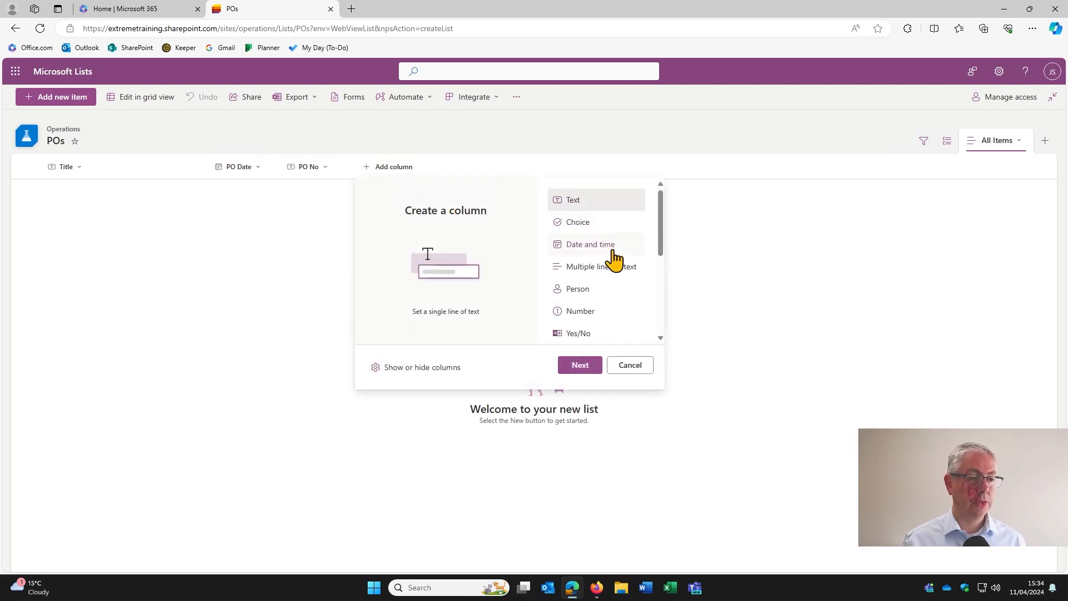
{"action": "scroll", "coordinate": [616, 307], "scroll_direction": "down", "scroll_amount": 2}
{"action": "scroll", "coordinate": [614, 312], "scroll_direction": "down", "scroll_amount": 3}
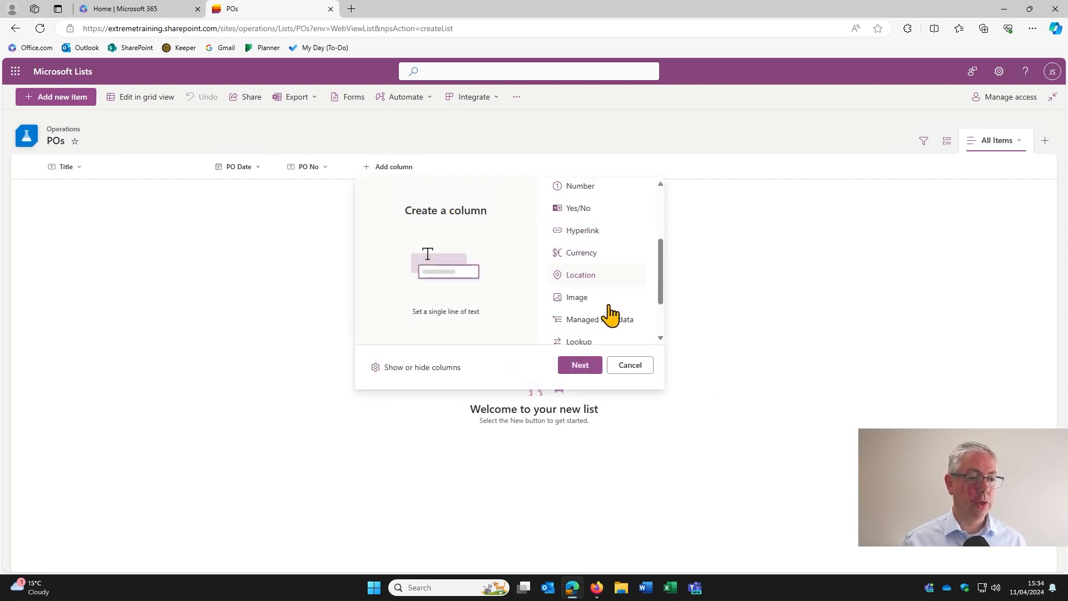
{"action": "left_click", "coordinate": [592, 318]}
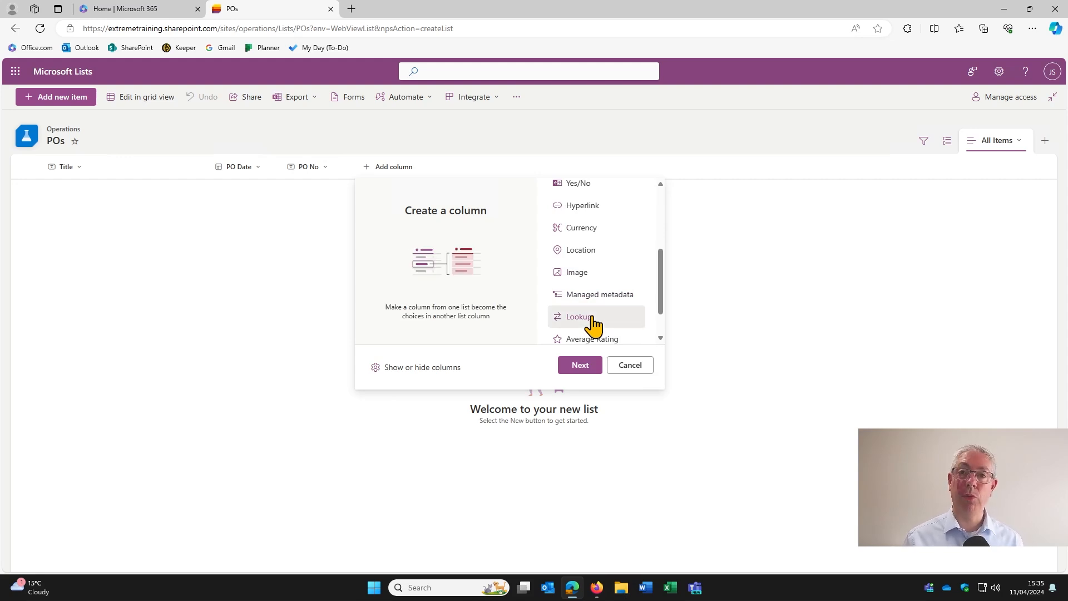
{"action": "left_click", "coordinate": [578, 365]}
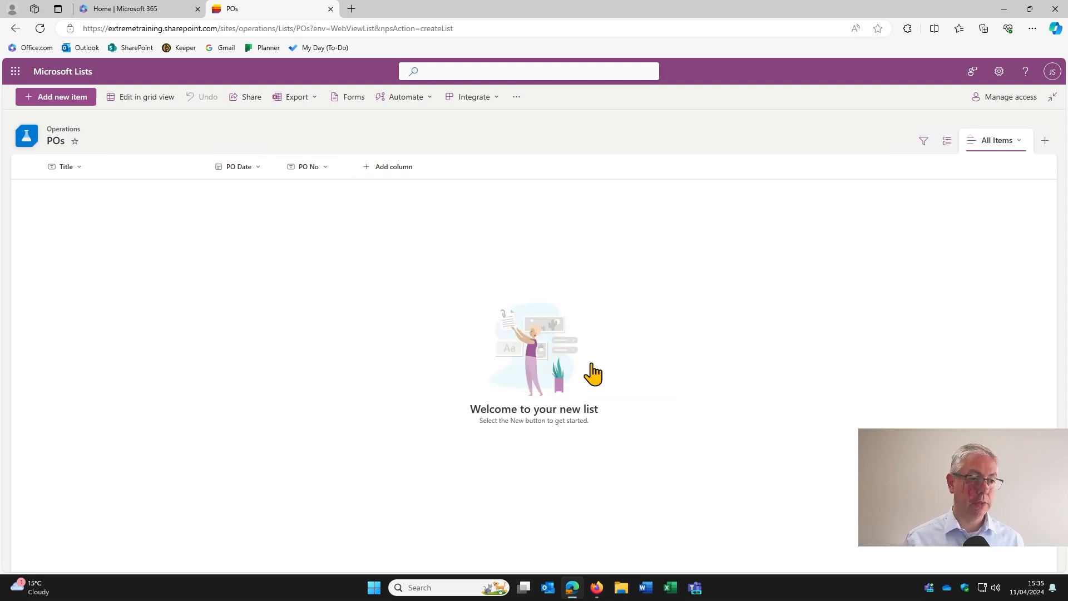
{"action": "left_click", "coordinate": [931, 130]}
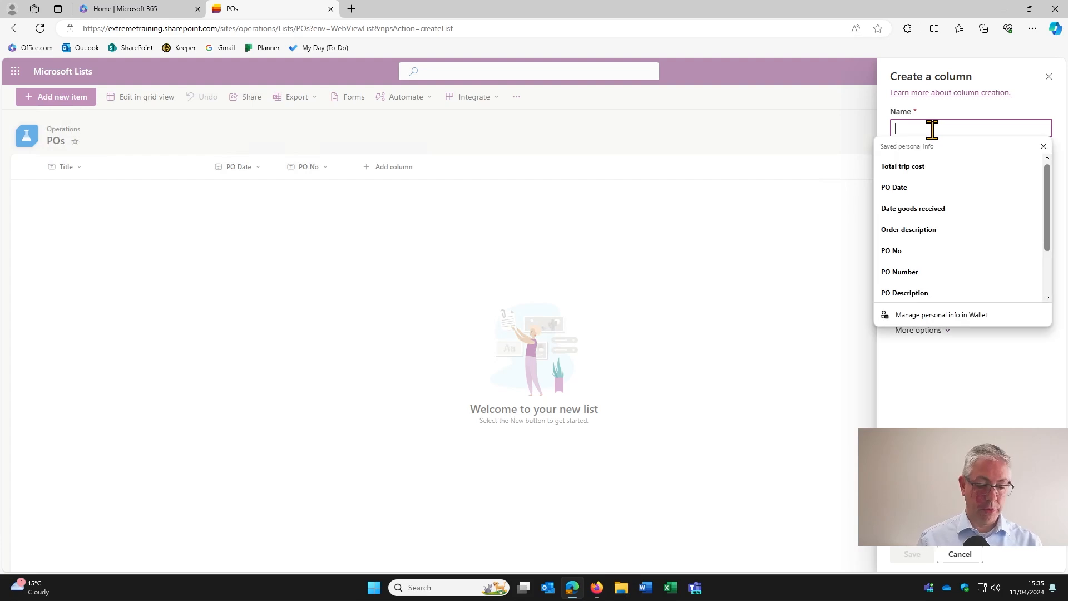
{"action": "type", "text": "Supplier"}
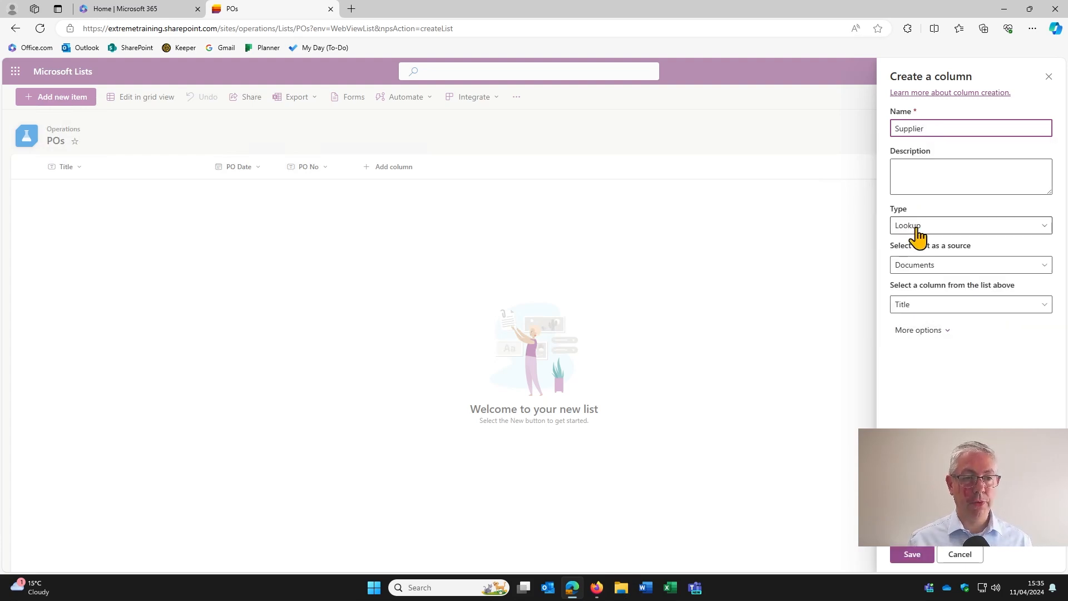
- Set the lookup source to the Suppliers list with its Supplier column, and save the new column
{"action": "left_click_drag", "start_coordinate": [895, 246], "coordinate": [962, 251]}
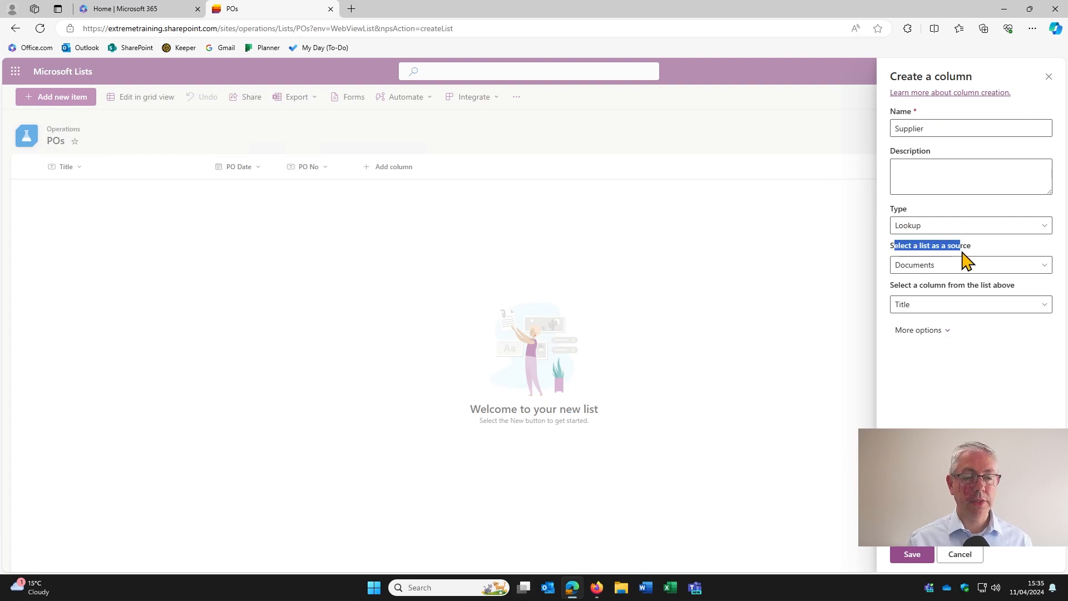
{"action": "left_click", "coordinate": [962, 250]}
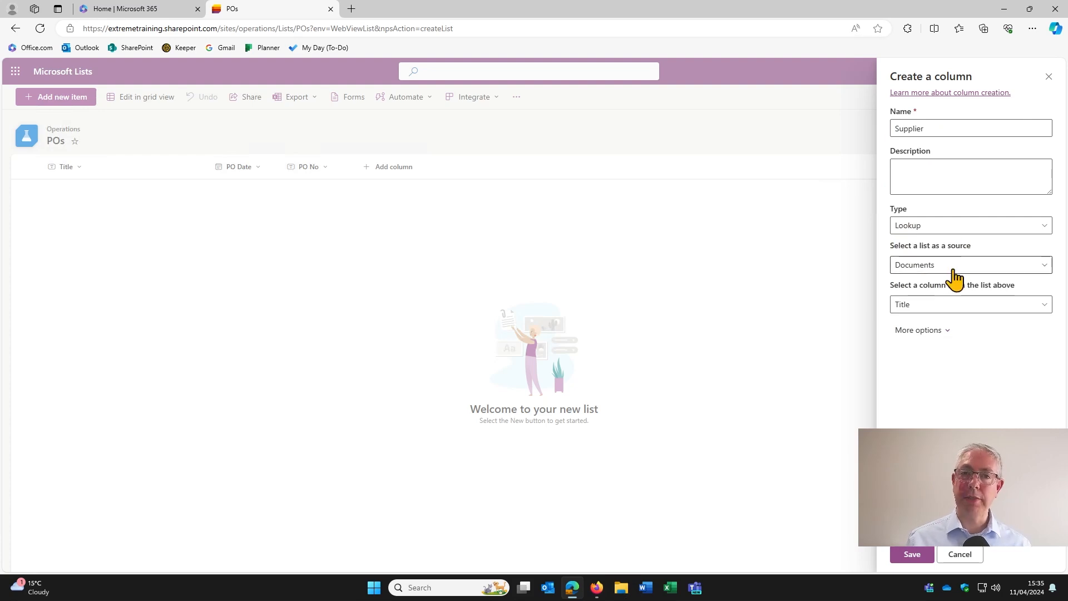
{"action": "left_click", "coordinate": [954, 271]}
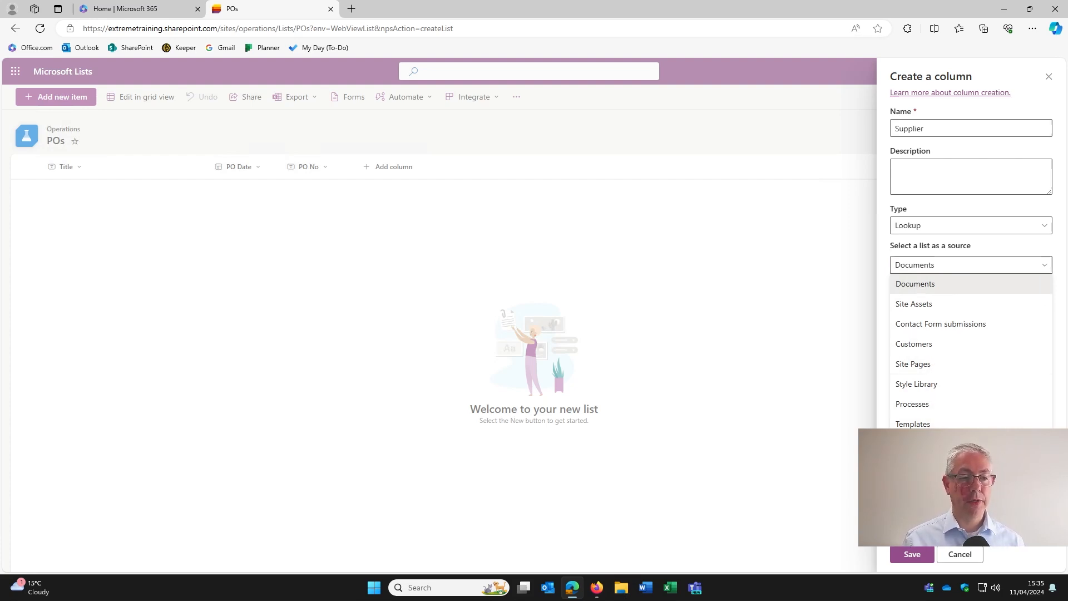
{"action": "left_click", "coordinate": [924, 444]}
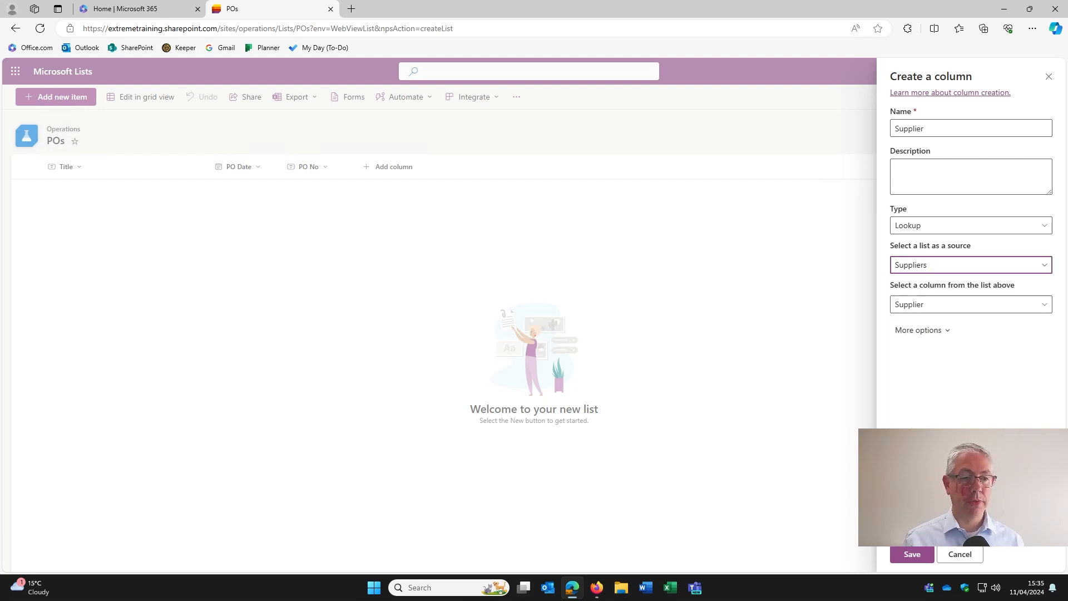
{"action": "left_click", "coordinate": [927, 311]}
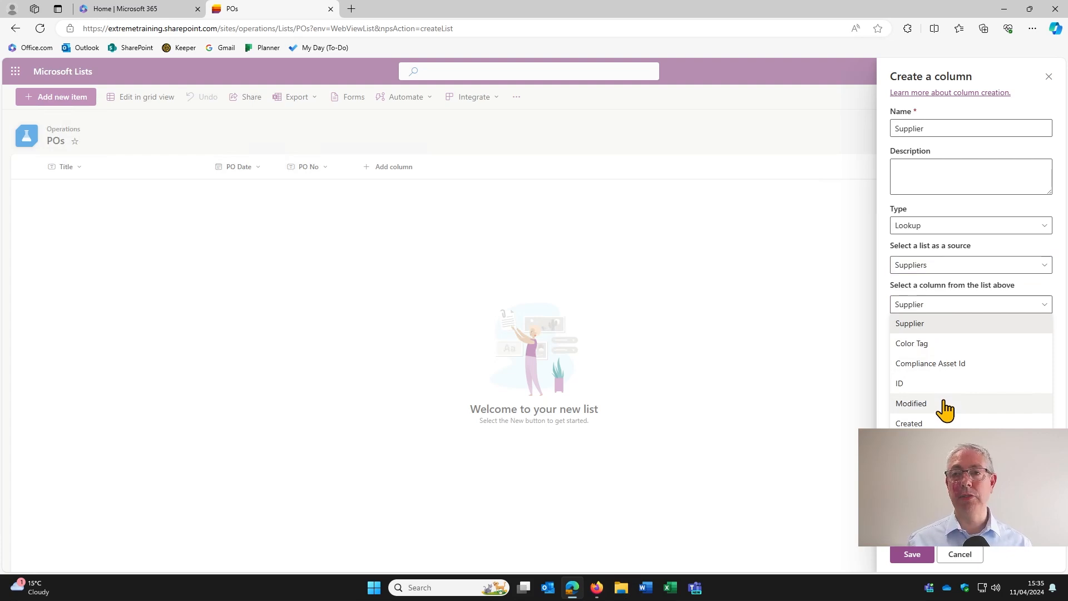
{"action": "left_click", "coordinate": [924, 327]}
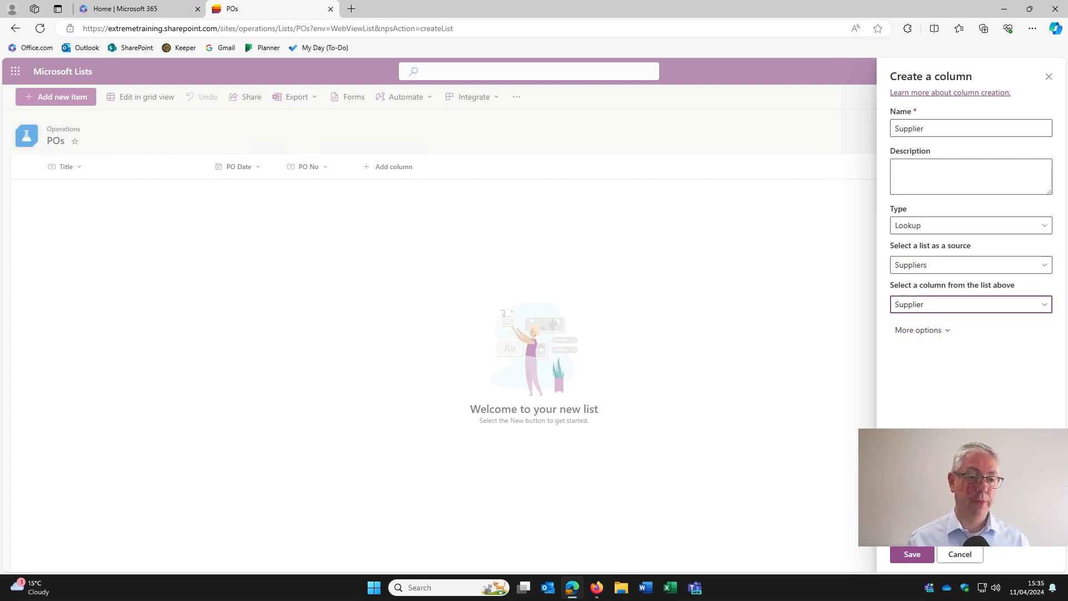
{"action": "left_click", "coordinate": [912, 554]}
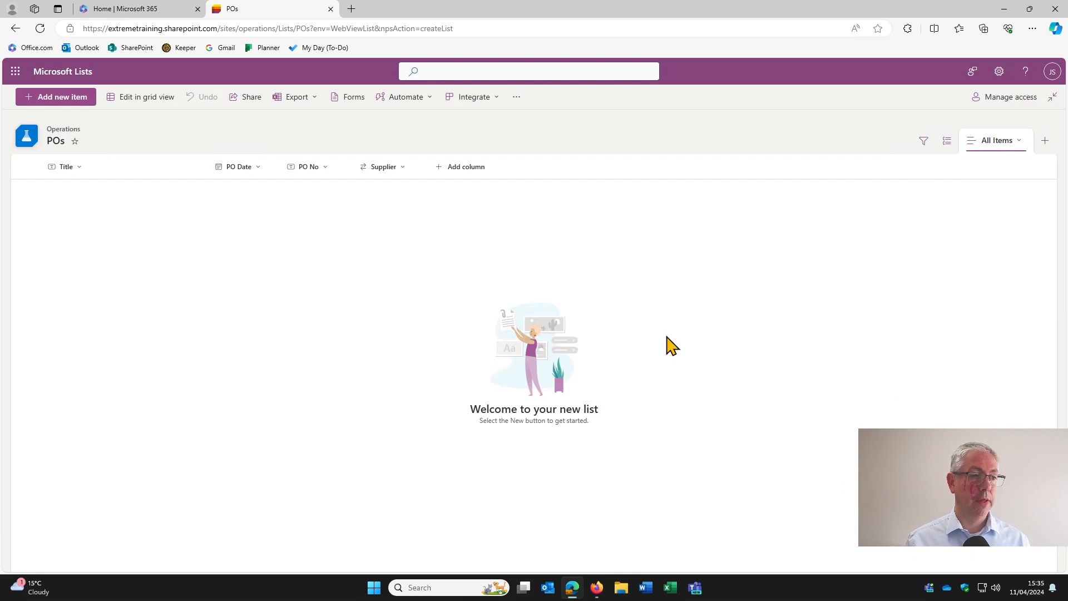
- Rename the Title column as Order description and move it after the Supplier column
{"action": "left_click", "coordinate": [76, 168]}
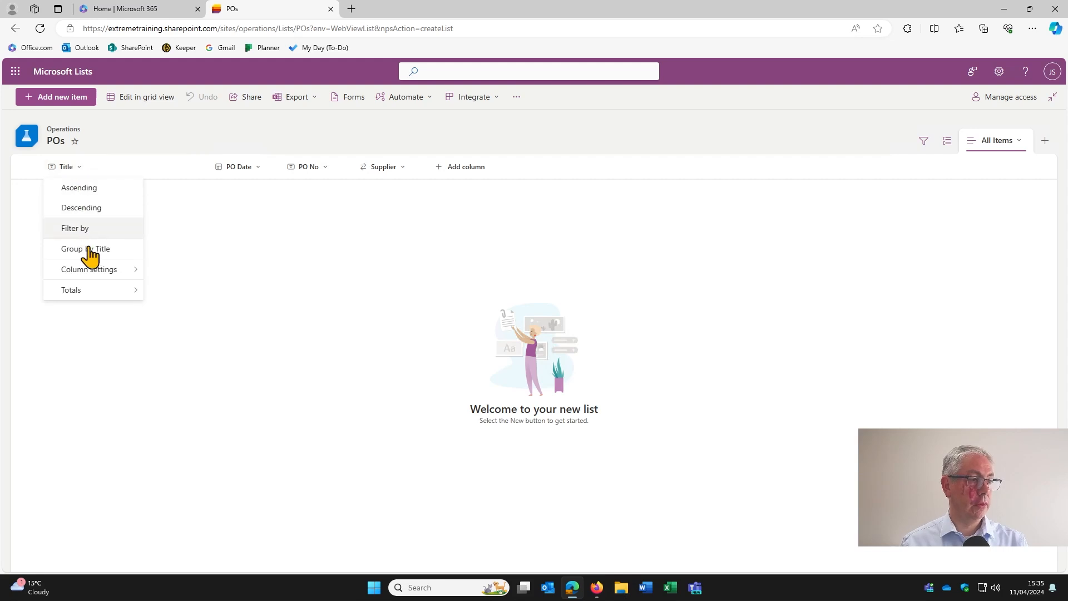
{"action": "mouse_move", "coordinate": [133, 271]}
{"action": "left_click", "coordinate": [168, 272]}
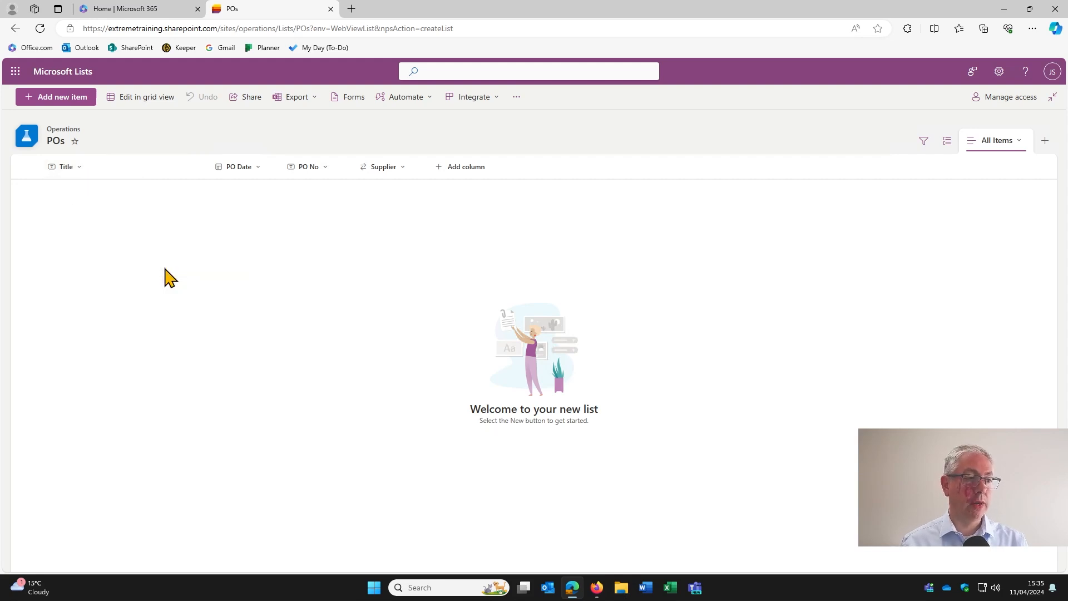
{"action": "double_click", "coordinate": [460, 320]}
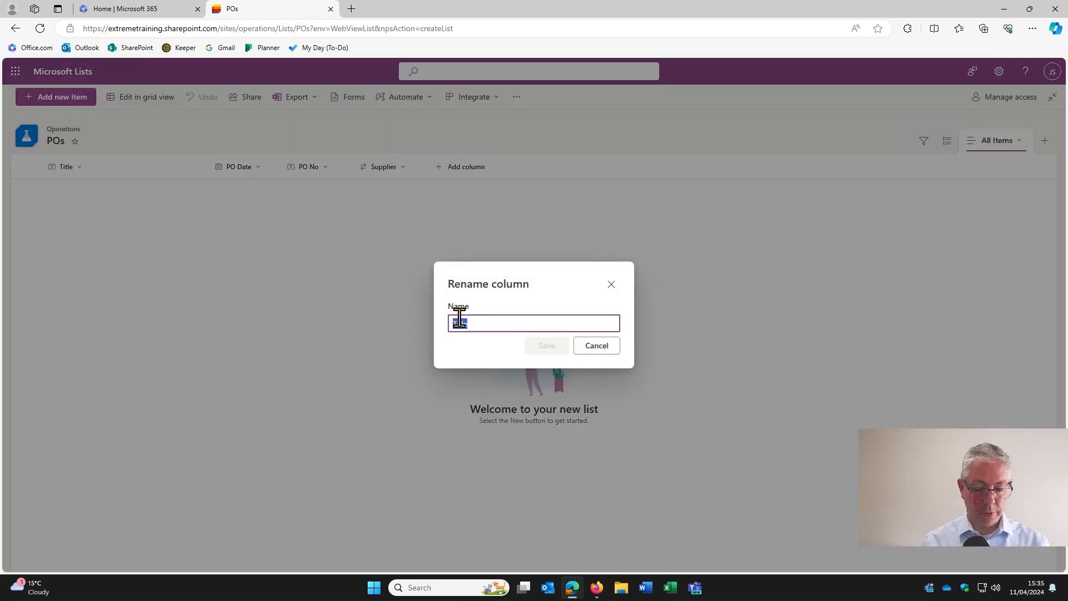
{"action": "type", "text": "Order description"}
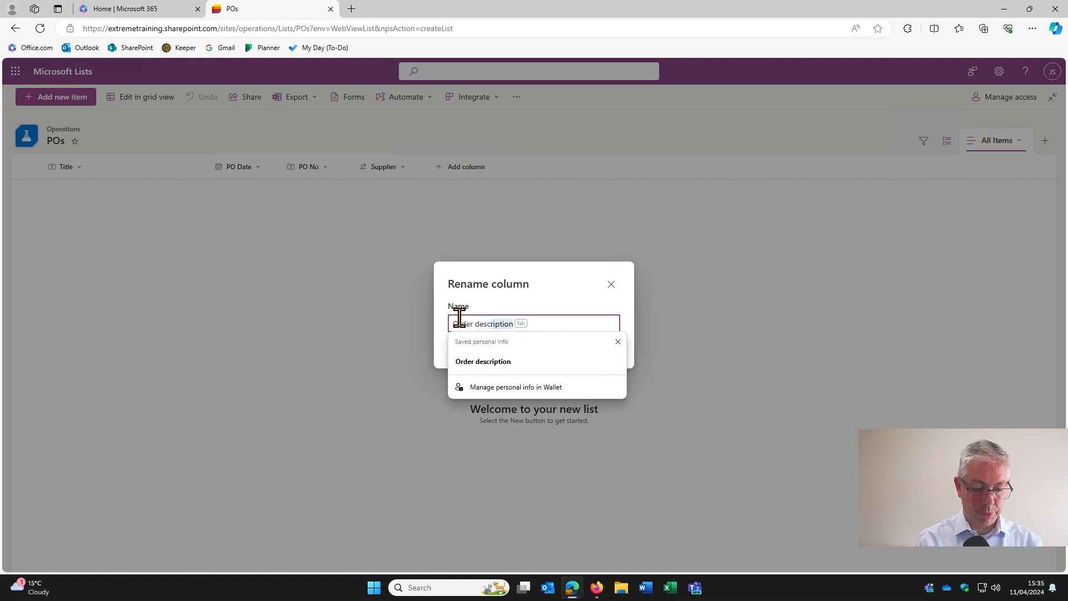
{"action": "left_click", "coordinate": [519, 302]}
{"action": "left_click", "coordinate": [545, 346]}
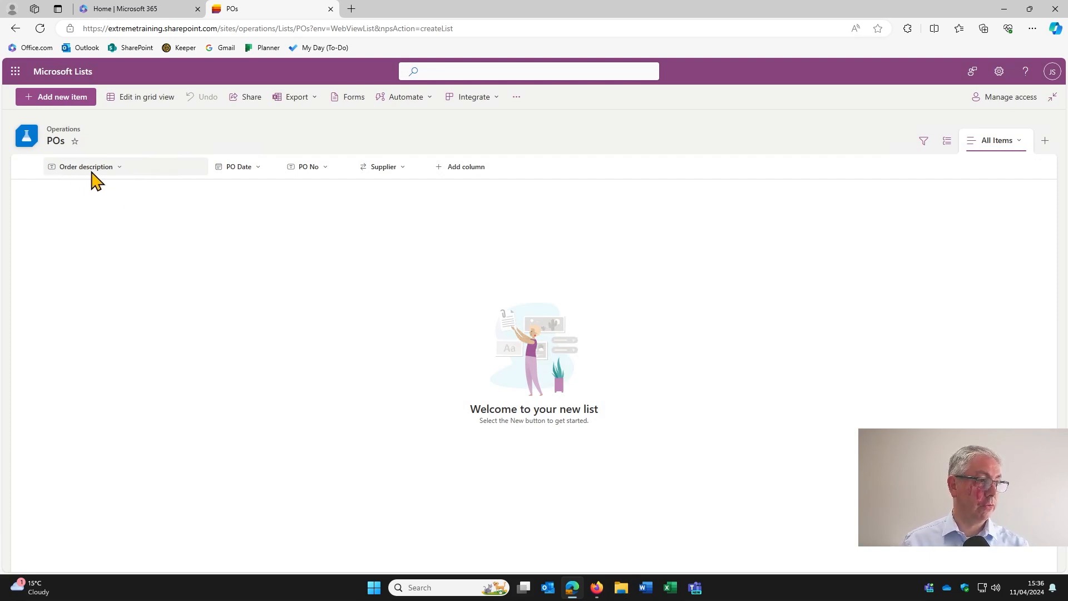
{"action": "left_click", "coordinate": [115, 168]}
{"action": "left_click_drag", "start_coordinate": [115, 168], "coordinate": [418, 170]}
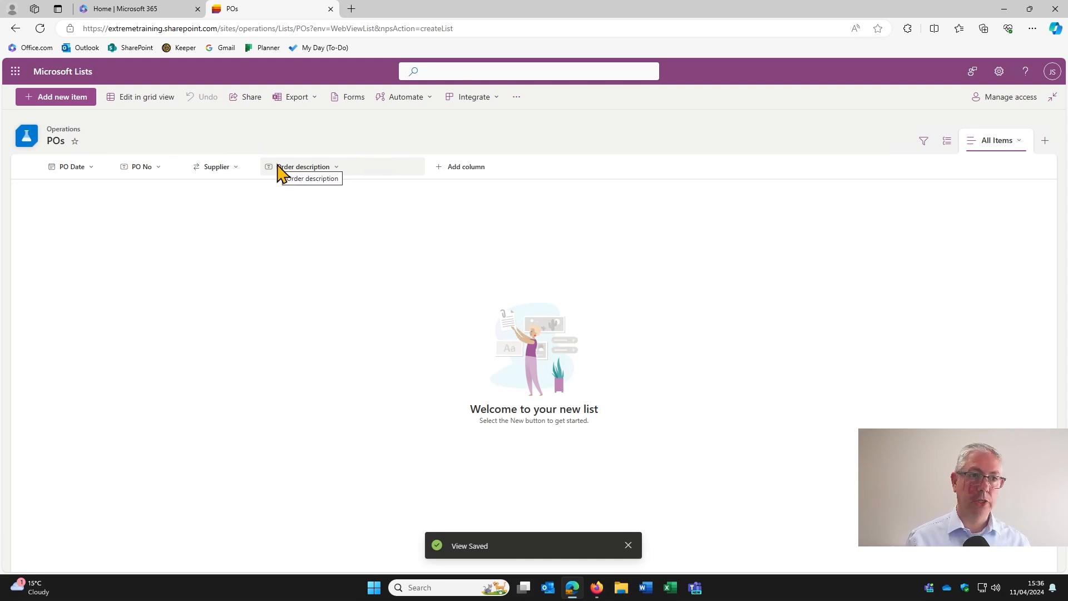
- In the POs list settings, change the Title column's name to Order Description and save it
{"action": "left_click", "coordinate": [999, 72]}
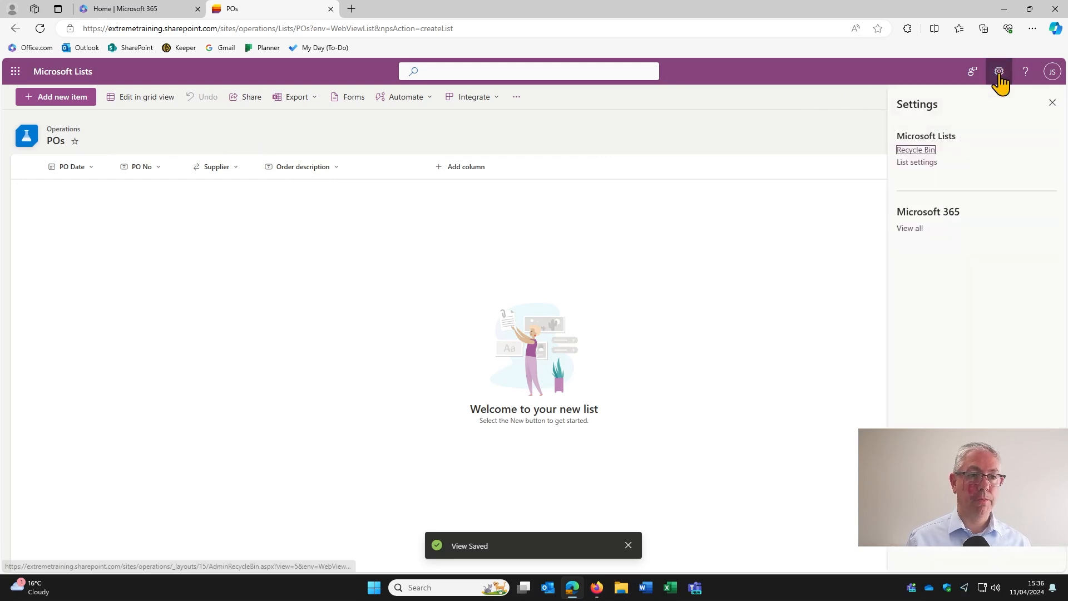
{"action": "left_click", "coordinate": [919, 163]}
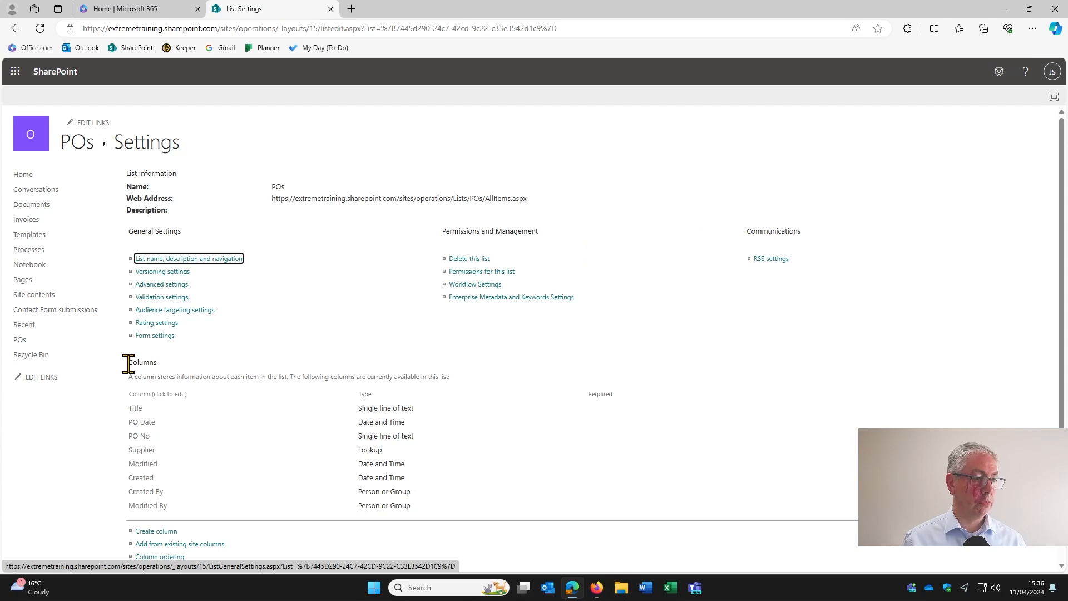
{"action": "left_click_drag", "start_coordinate": [129, 364], "coordinate": [162, 375]}
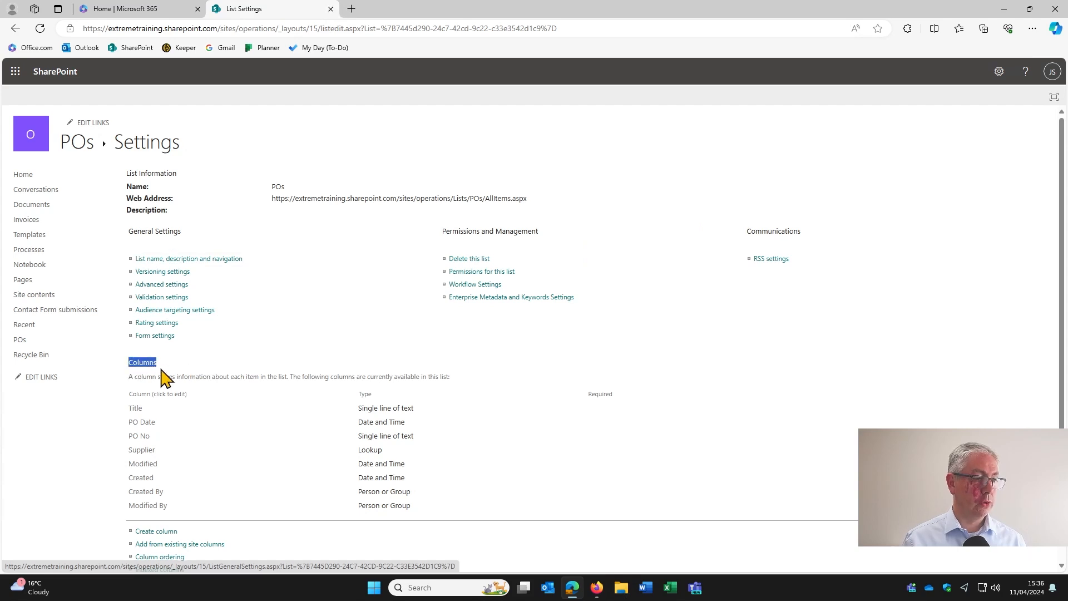
{"action": "left_click", "coordinate": [137, 410]}
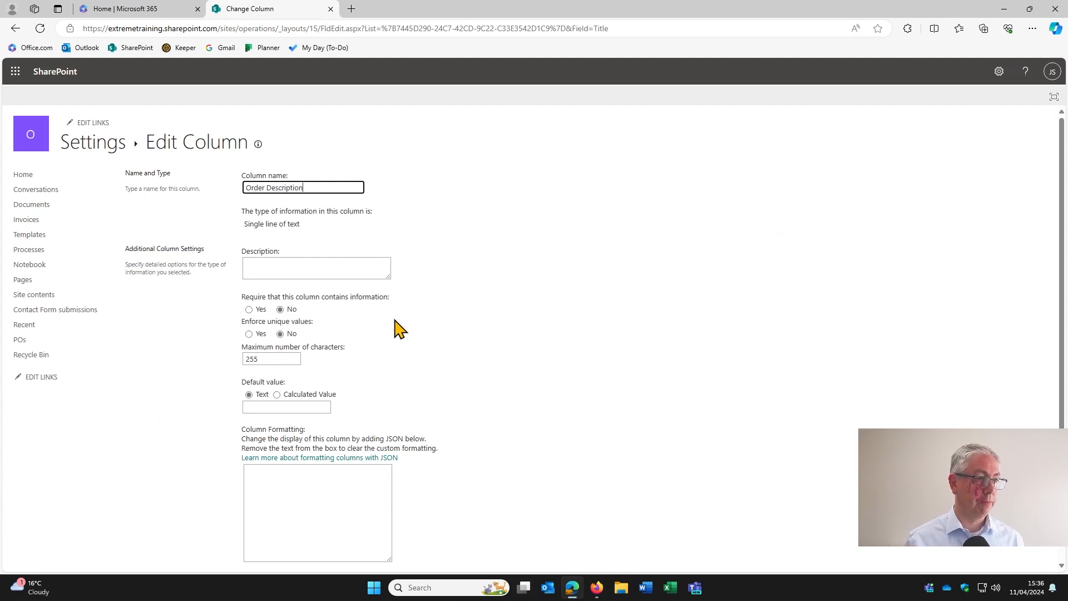
{"action": "scroll", "coordinate": [398, 331], "scroll_direction": "down", "scroll_amount": 2}
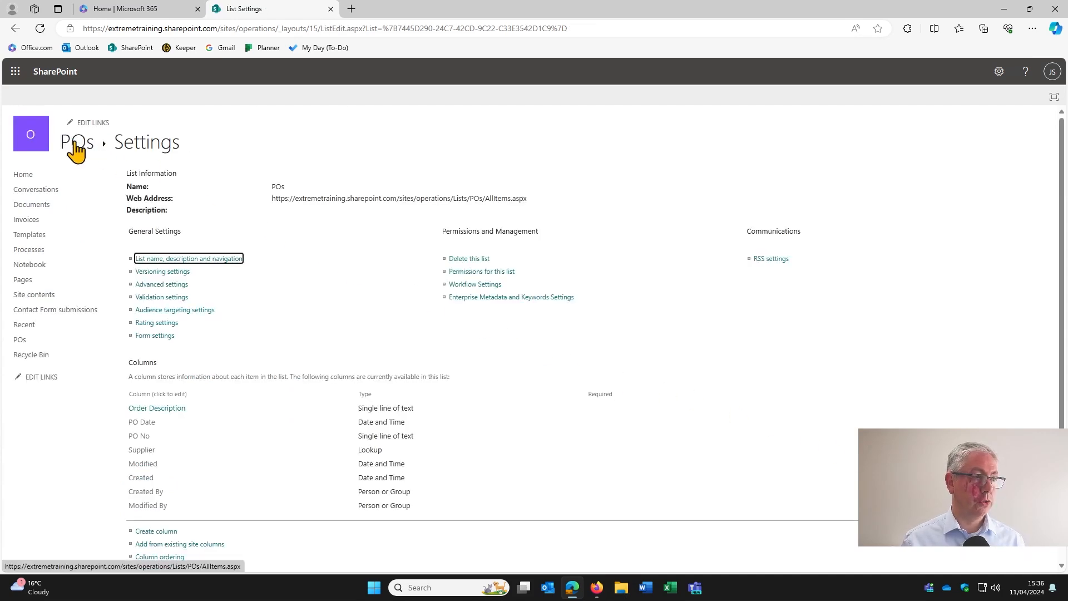
- Return from the settings to the POs list and reopen it in Microsoft Lists
{"action": "left_click", "coordinate": [78, 148]}
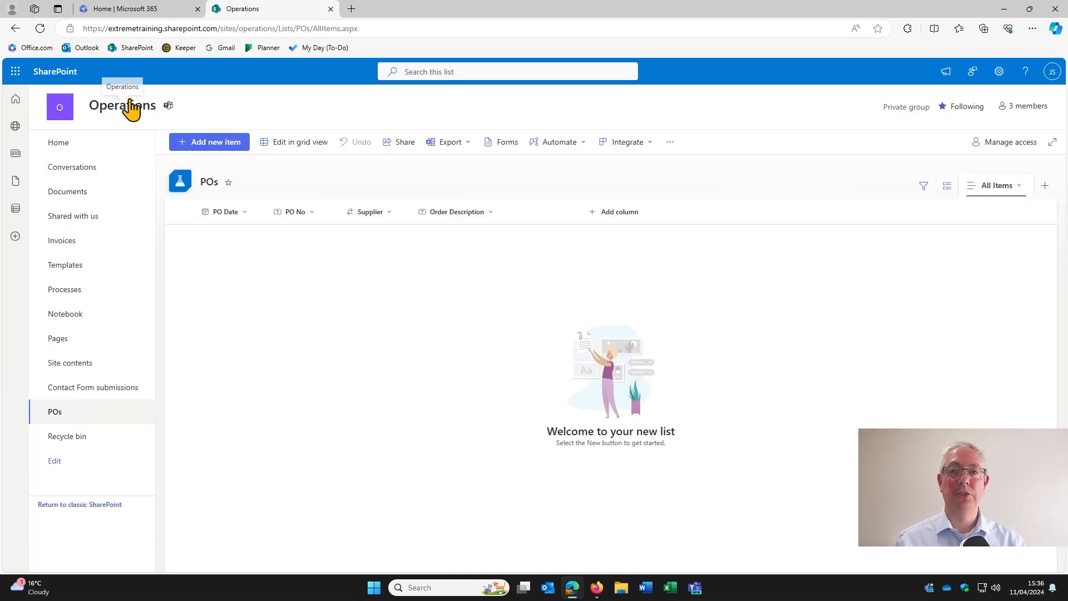
{"action": "mouse_move", "coordinate": [132, 109]}
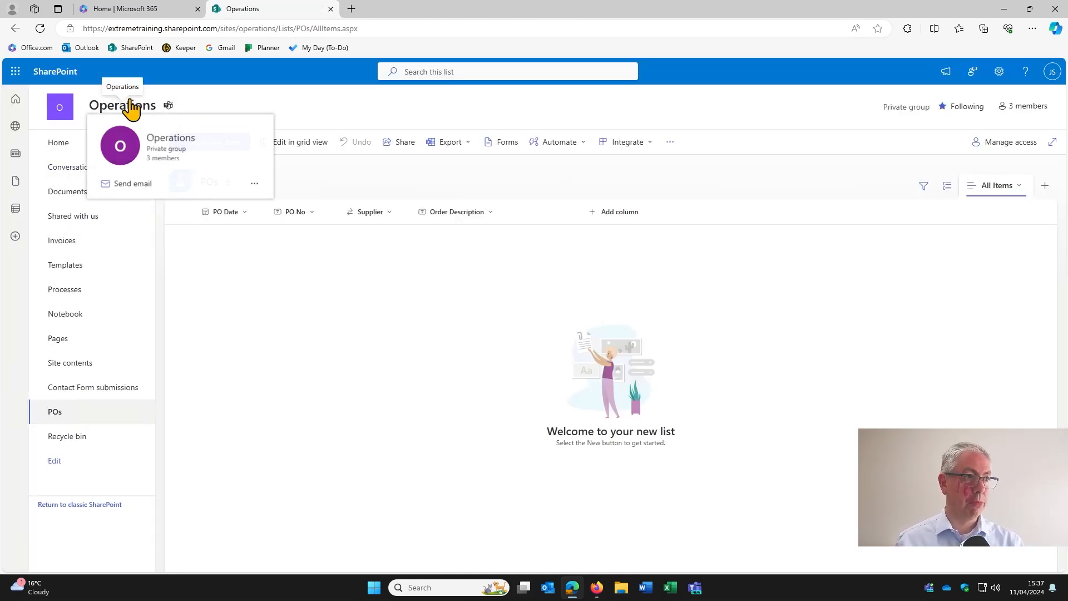
{"action": "left_click", "coordinate": [16, 71]}
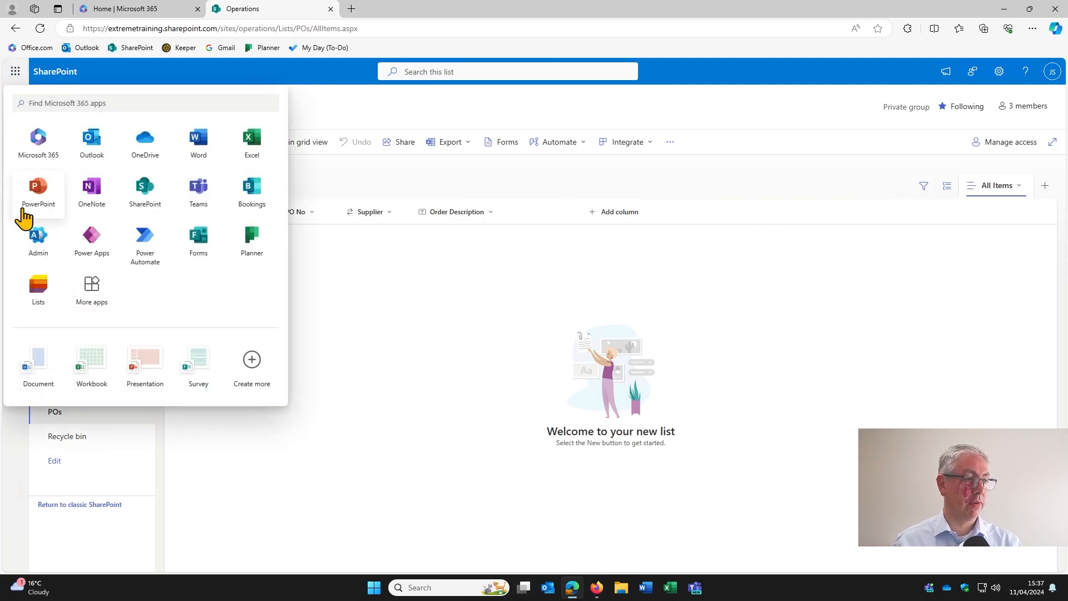
{"action": "left_click", "coordinate": [40, 293]}
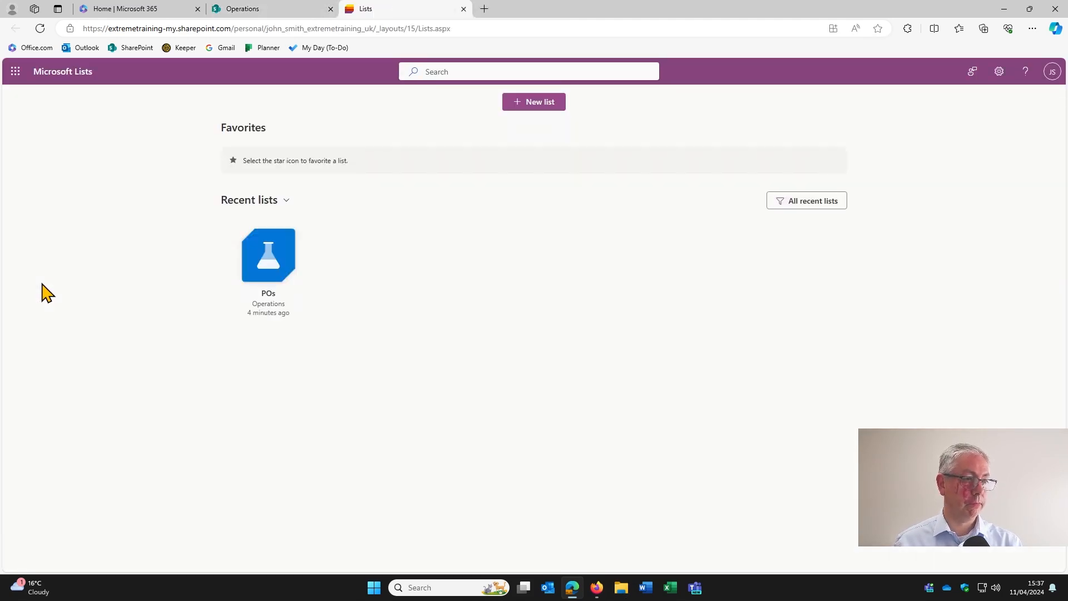
{"action": "left_click", "coordinate": [257, 267]}
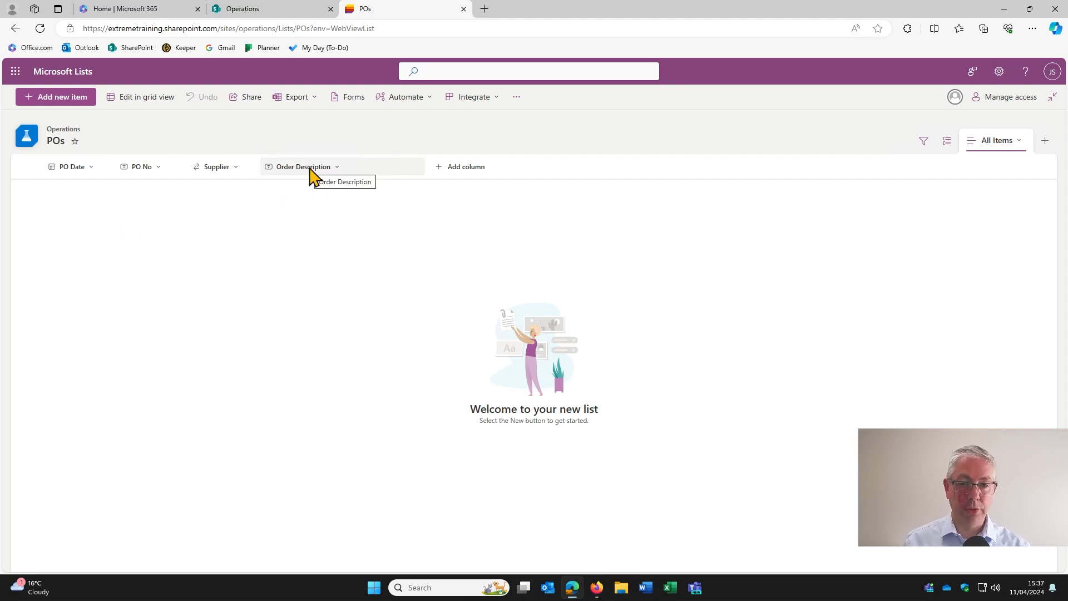
- Start a new Lookup column after Order Description and name it Customer
{"action": "left_click", "coordinate": [455, 168]}
{"action": "scroll", "coordinate": [684, 298], "scroll_direction": "down", "scroll_amount": 5}
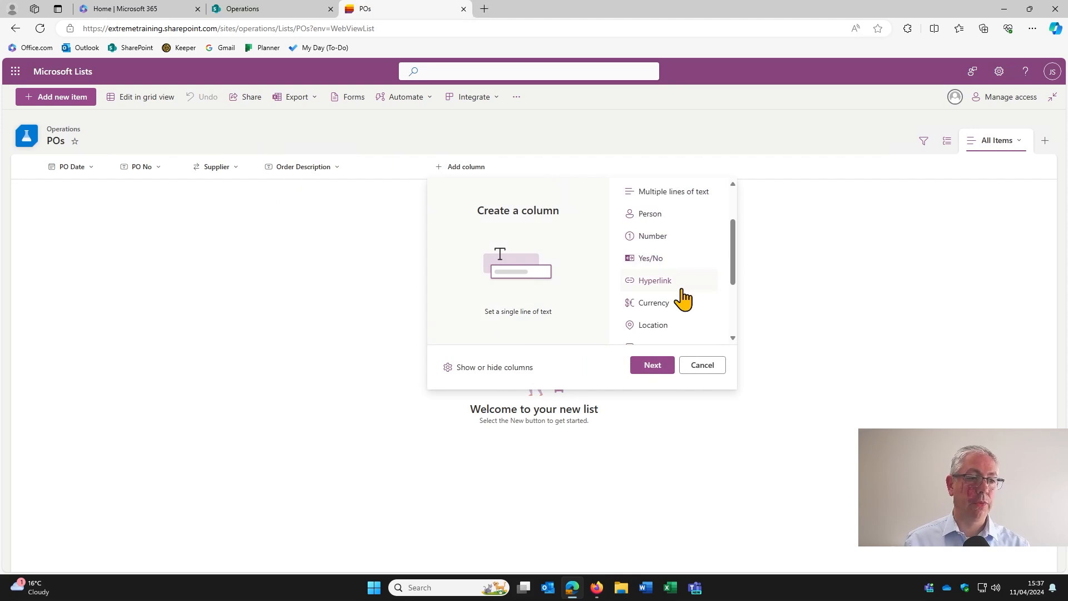
{"action": "scroll", "coordinate": [681, 303], "scroll_direction": "down", "scroll_amount": 1}
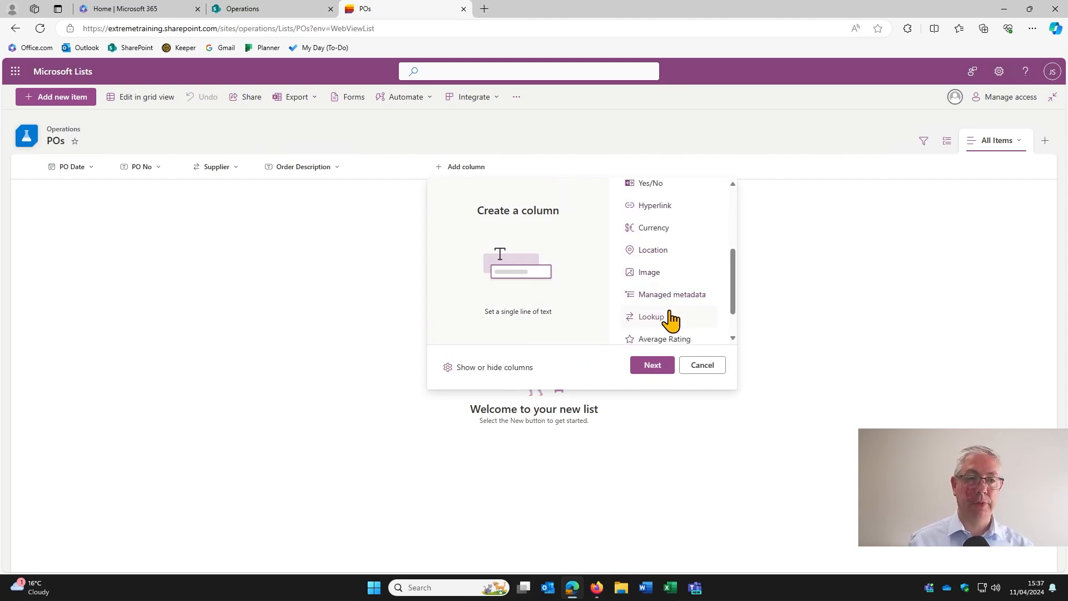
{"action": "left_click", "coordinate": [670, 317]}
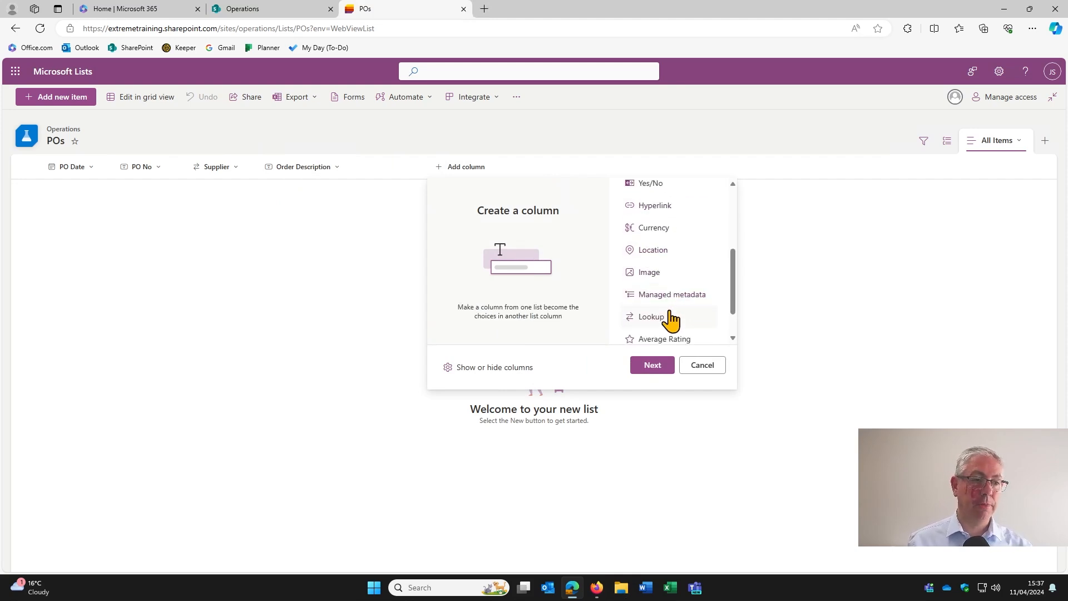
{"action": "left_click", "coordinate": [650, 373]}
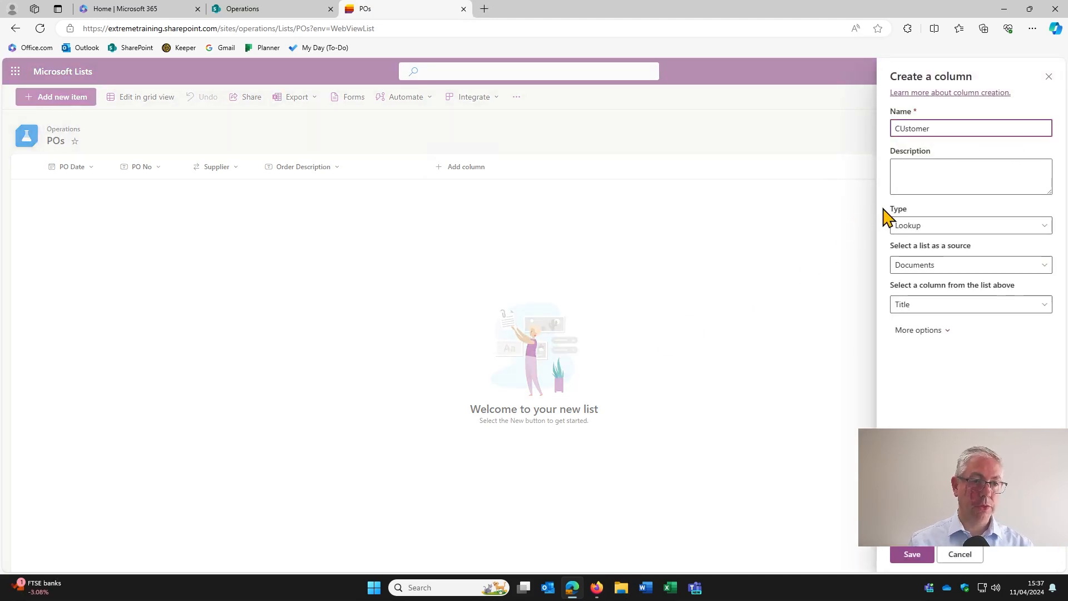
{"action": "key", "text": "Tab"}
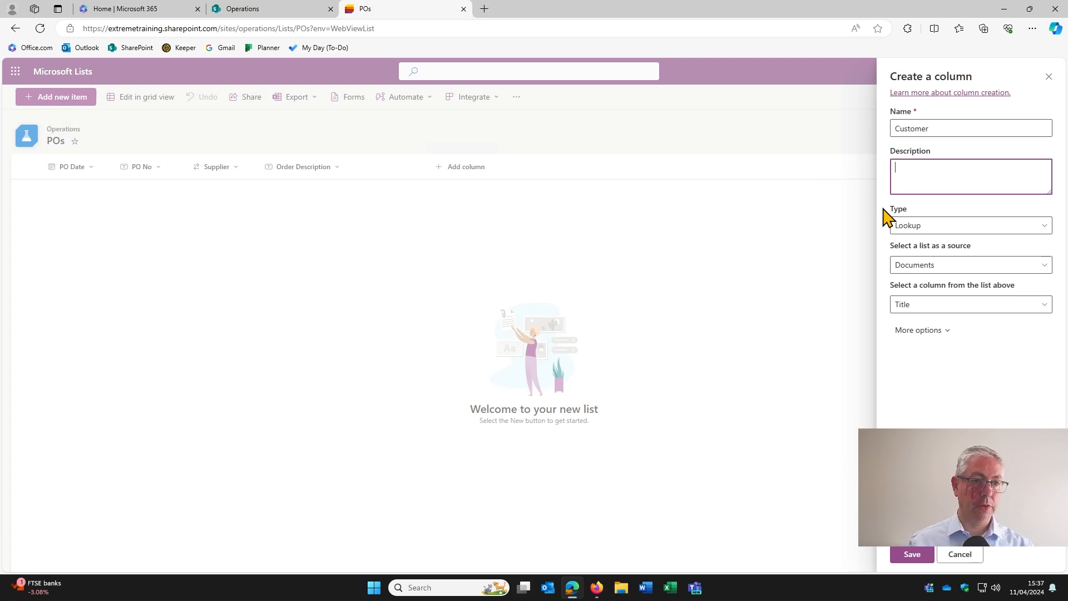
- Set the Customer column's lookup source to the Customers list with its Customer column, and save it
{"action": "left_click", "coordinate": [918, 267]}
{"action": "left_click", "coordinate": [928, 345]}
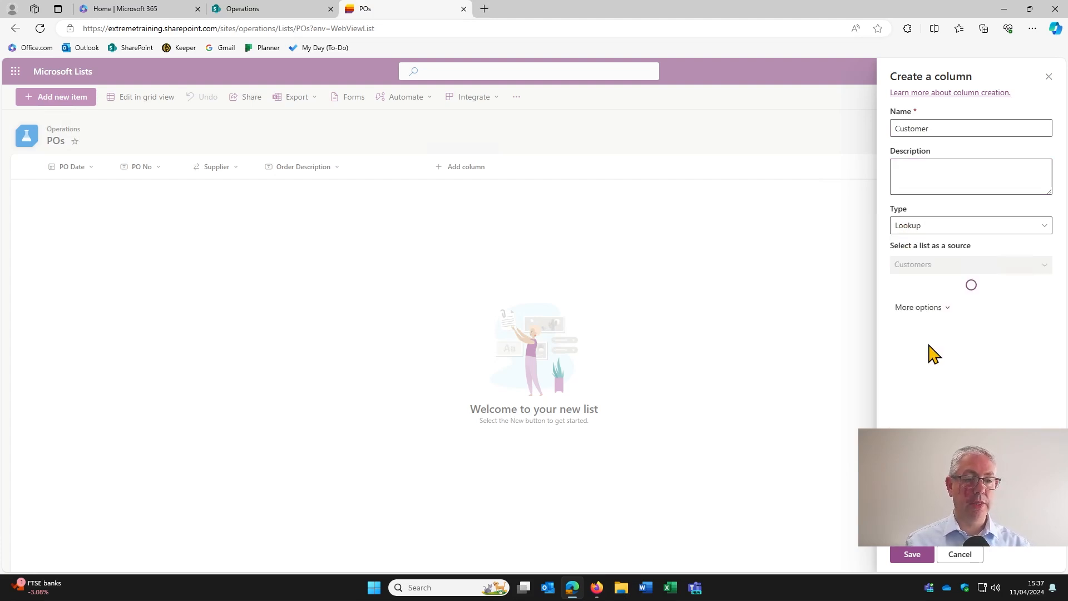
{"action": "left_click", "coordinate": [930, 307]}
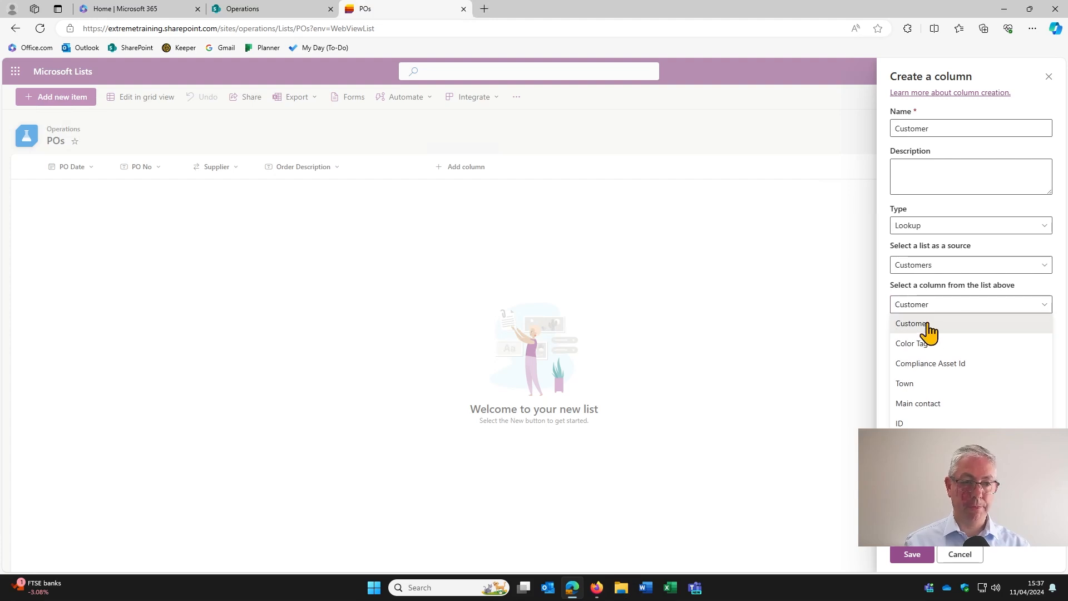
{"action": "left_click", "coordinate": [928, 325]}
{"action": "left_click", "coordinate": [913, 554]}
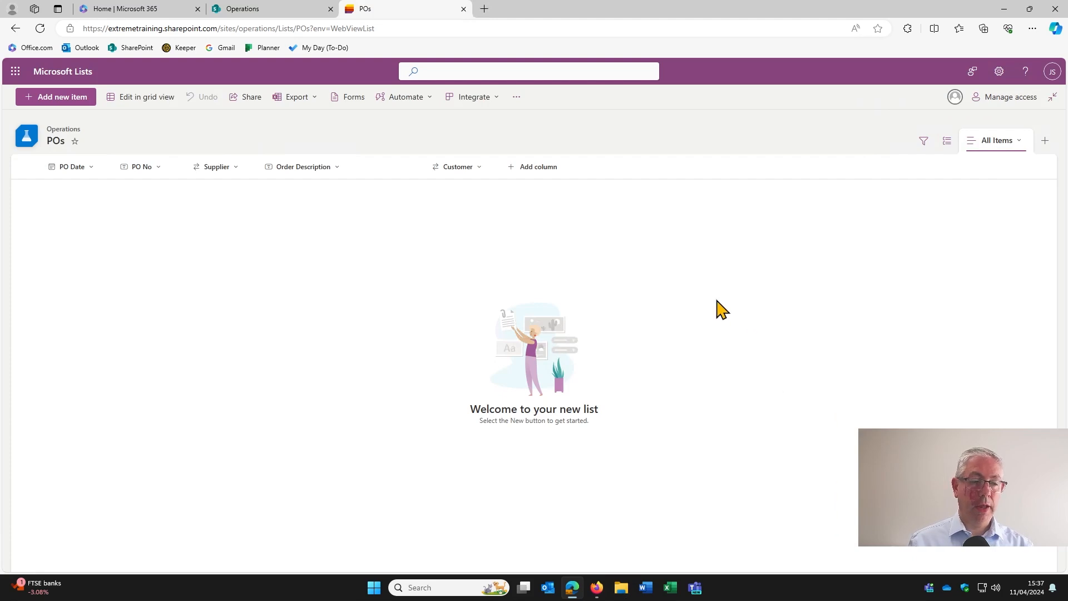
- Start a new Yes/No column named Ordered? with No as its default value
{"action": "left_click", "coordinate": [550, 173]}
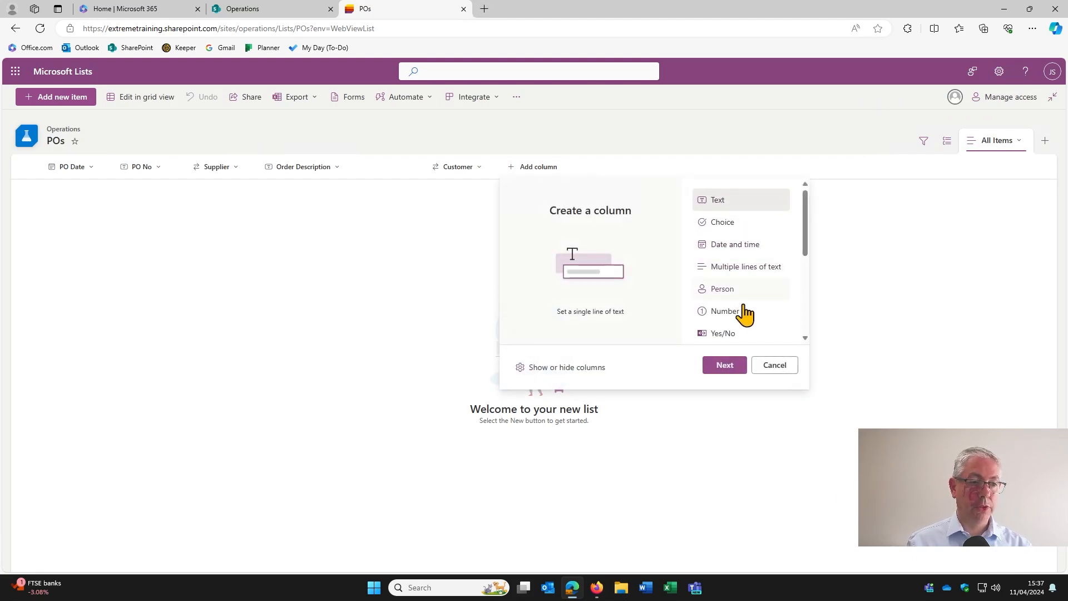
{"action": "left_click", "coordinate": [729, 334]}
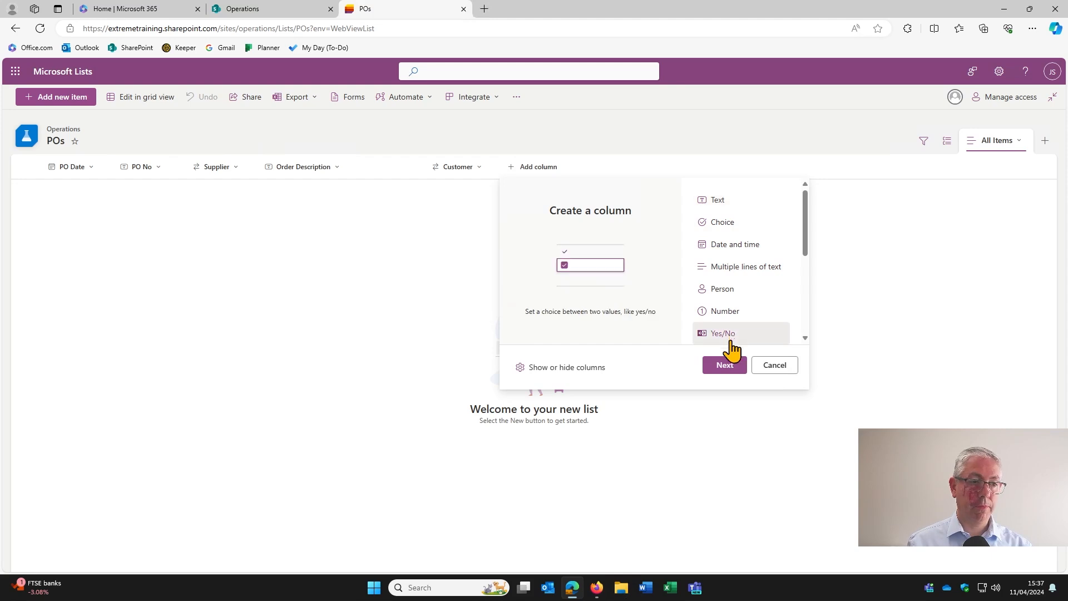
{"action": "left_click", "coordinate": [725, 366]}
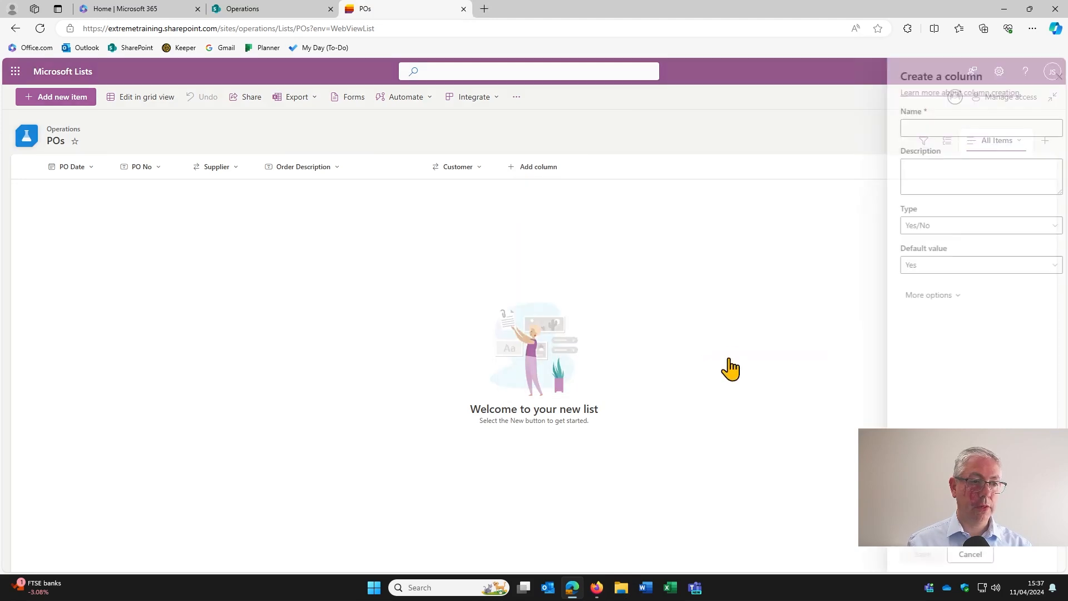
{"action": "left_click", "coordinate": [933, 131]}
{"action": "type", "text": "Ordered?"}
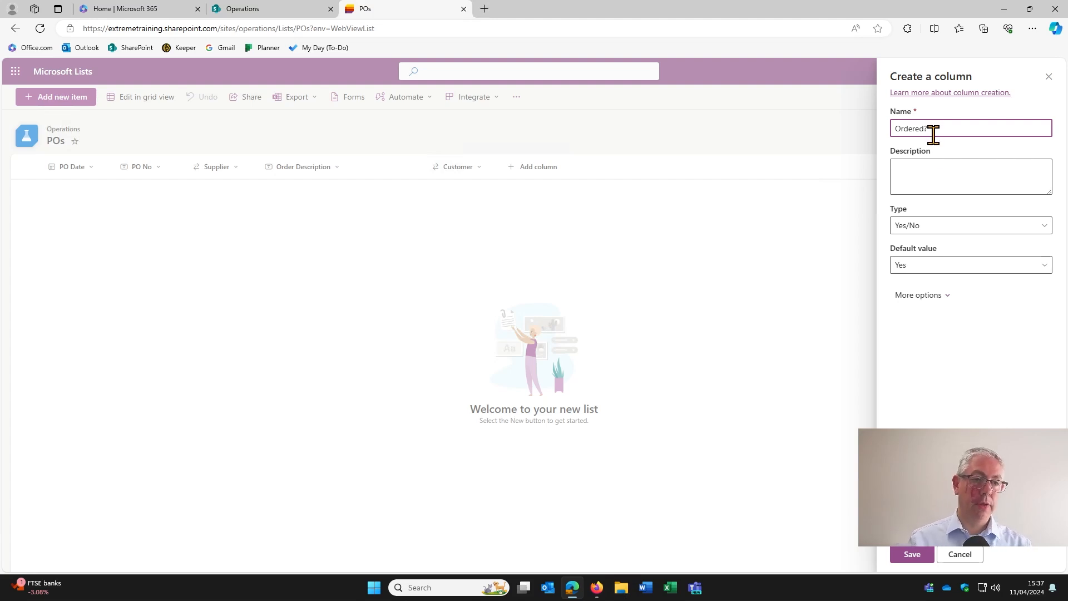
{"action": "left_click", "coordinate": [923, 271]}
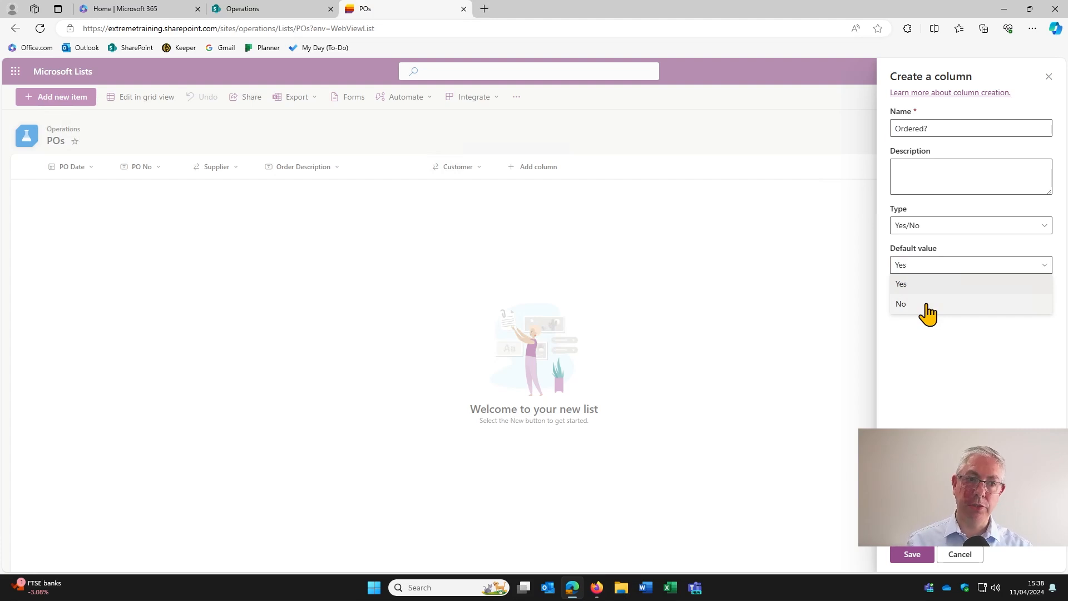
{"action": "left_click", "coordinate": [928, 306]}
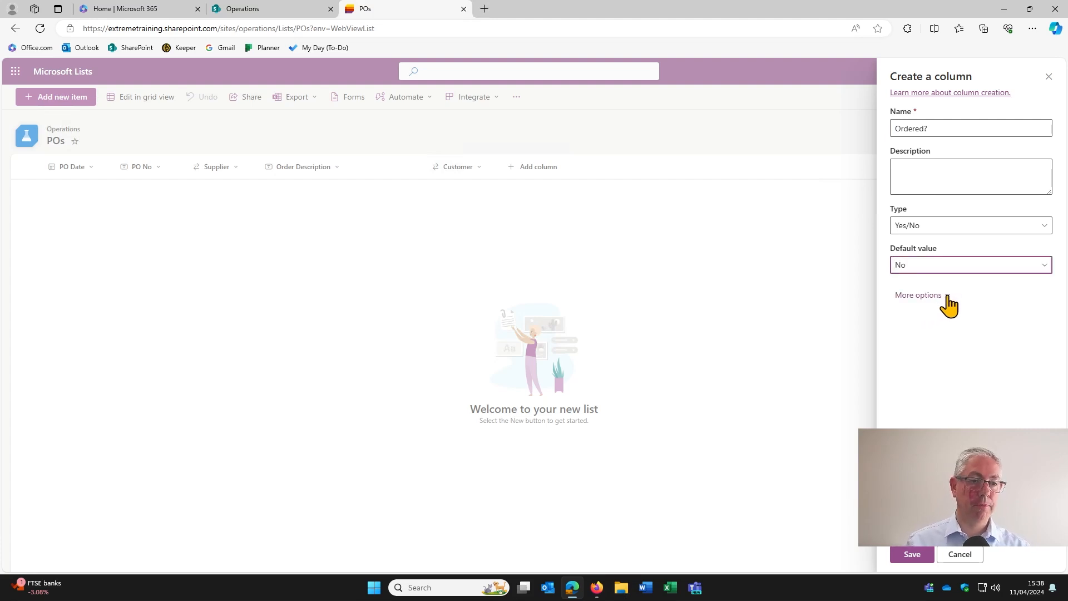
- Keep the requirement that the Ordered? column contains information set to No, and save the column
{"action": "left_click", "coordinate": [946, 298]}
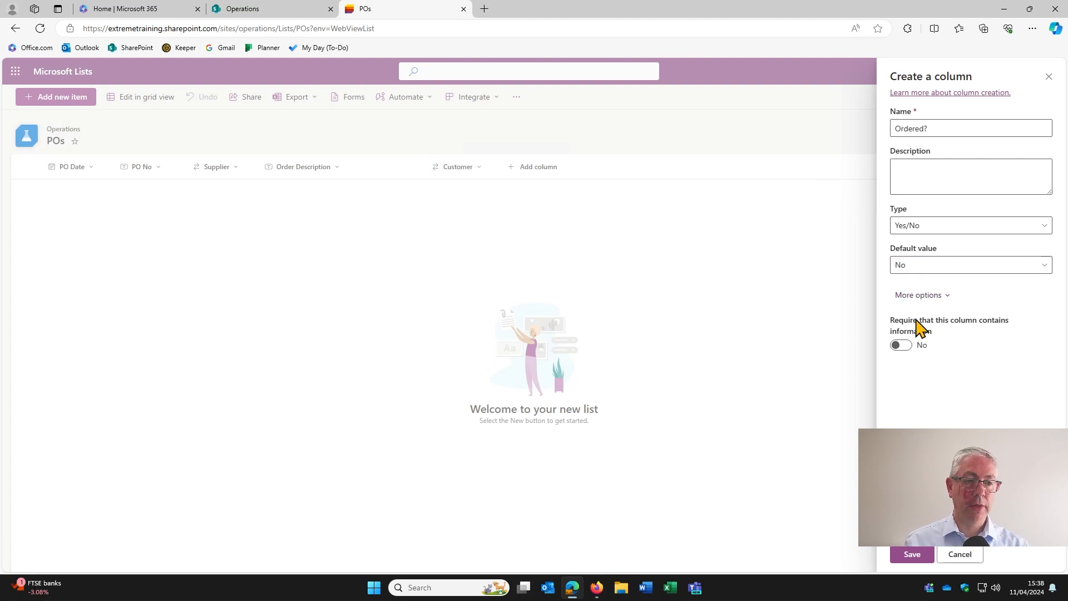
{"action": "left_click_drag", "start_coordinate": [894, 322], "coordinate": [929, 327]}
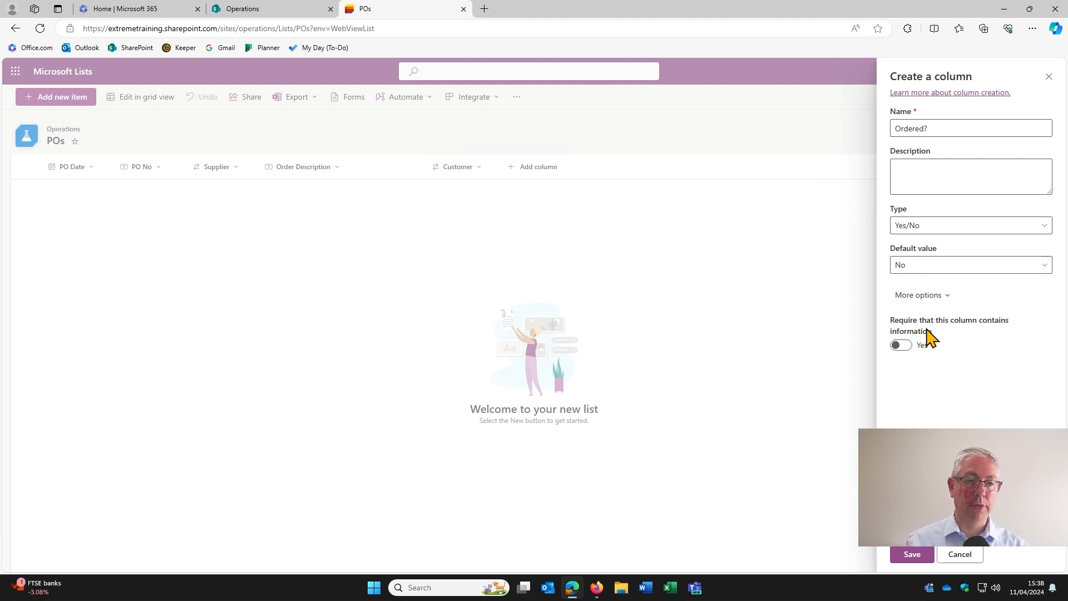
{"action": "left_click", "coordinate": [926, 336]}
{"action": "left_click", "coordinate": [902, 346]}
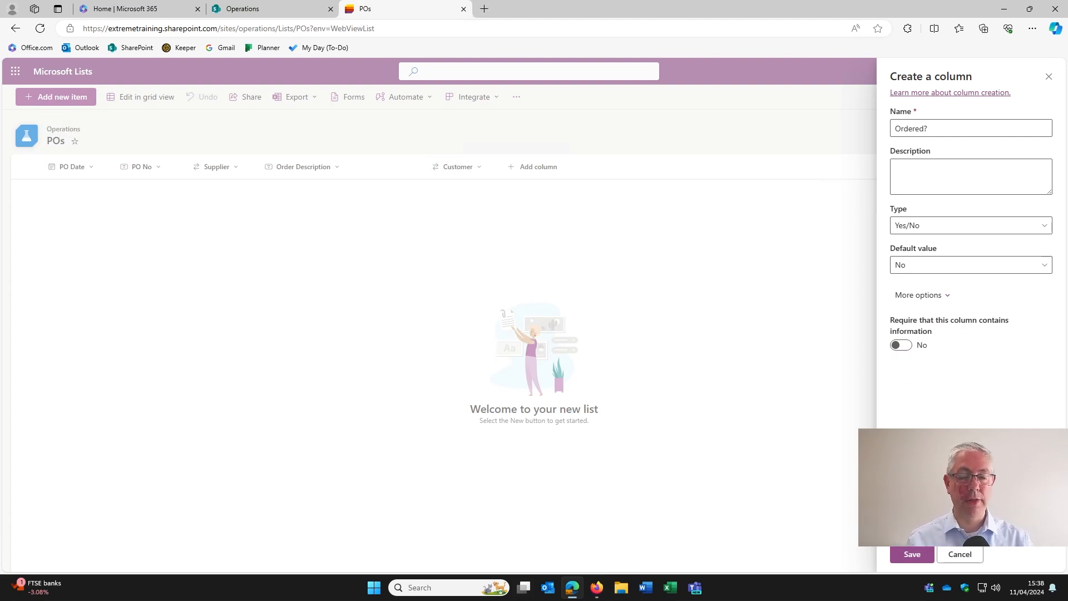
{"action": "left_click", "coordinate": [917, 555]}
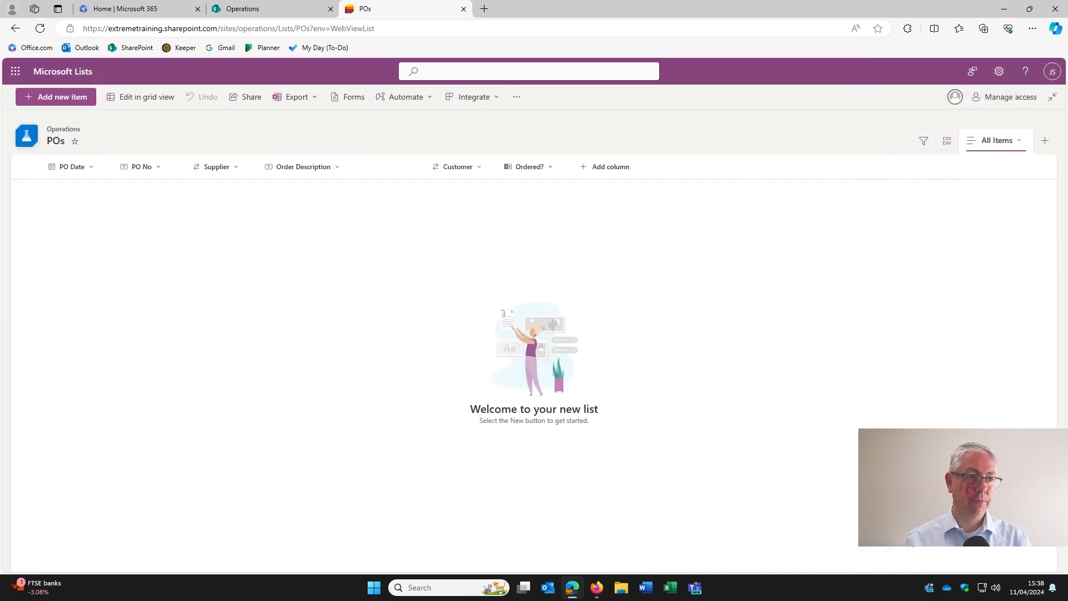
- Add a Date and time column named Order received? without time or a default value, and save it
{"action": "left_click", "coordinate": [610, 167]}
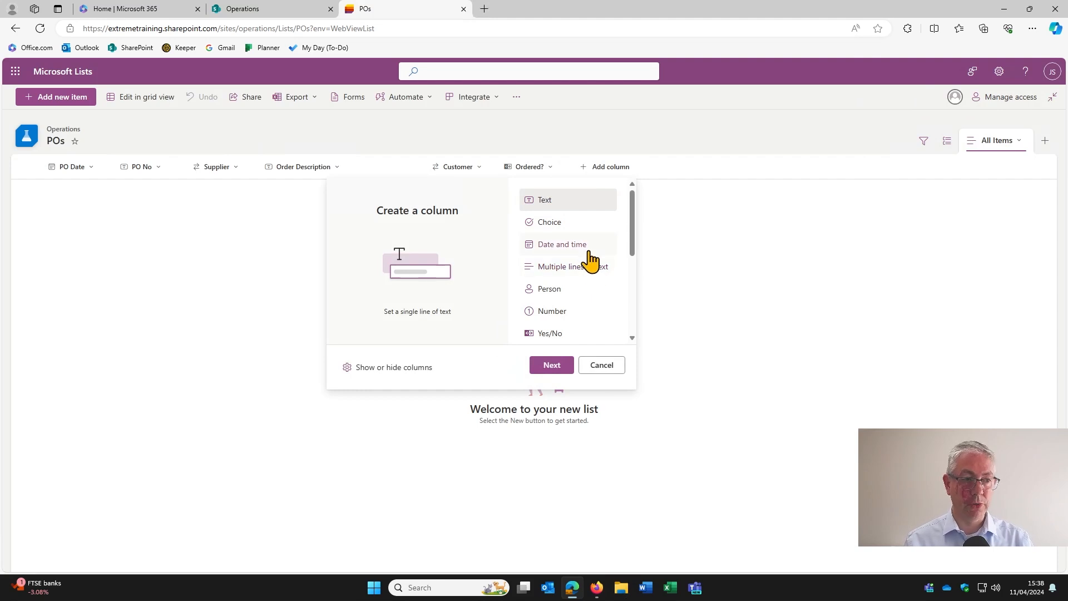
{"action": "left_click", "coordinate": [557, 248]}
{"action": "left_click", "coordinate": [551, 365]}
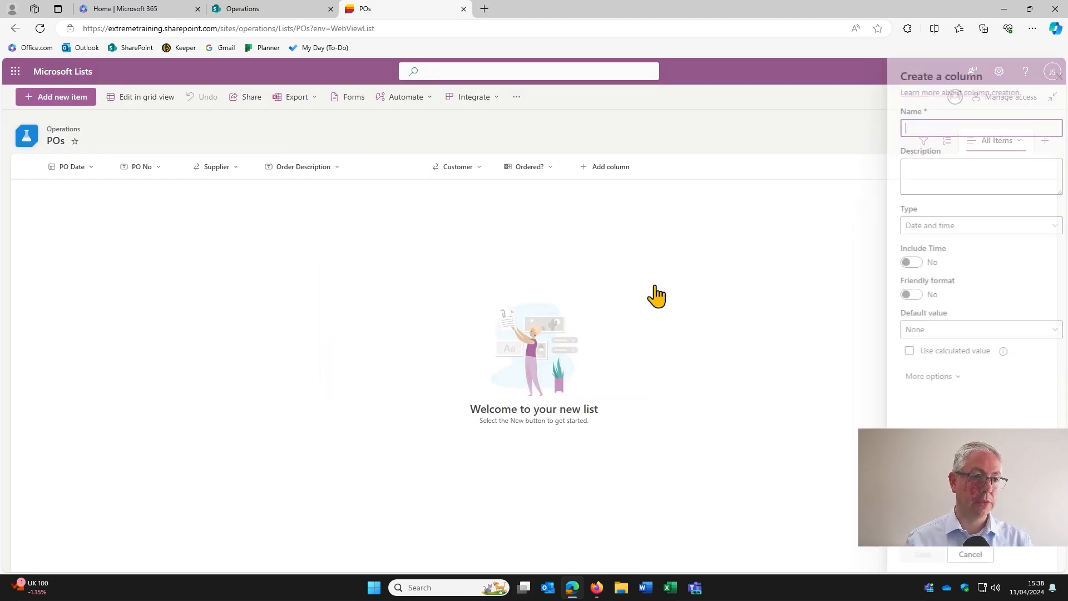
{"action": "type", "text": "O"}
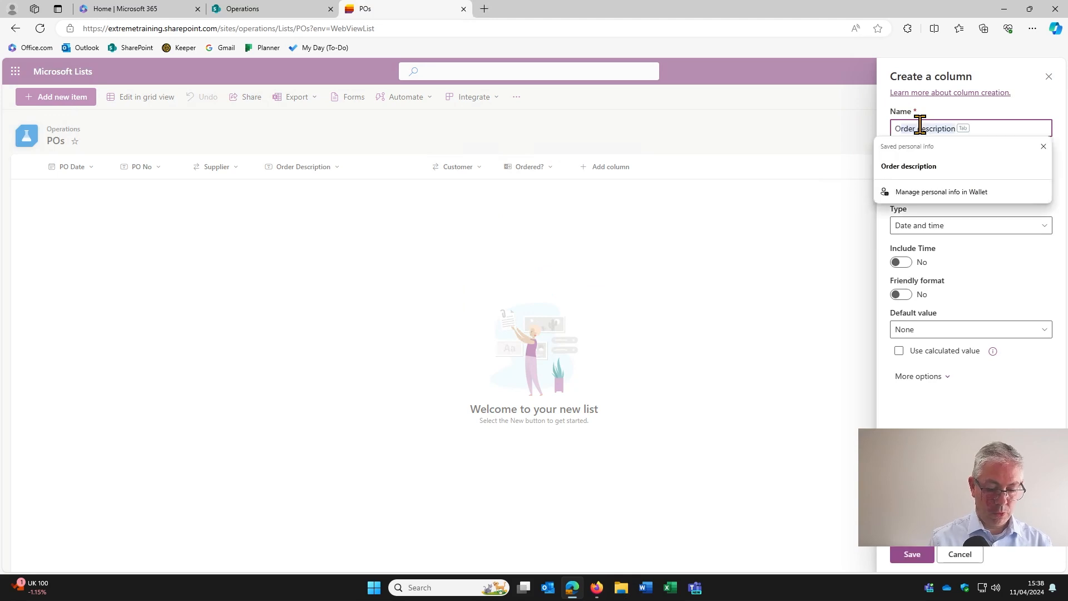
{"action": "type", "text": "rder received?"}
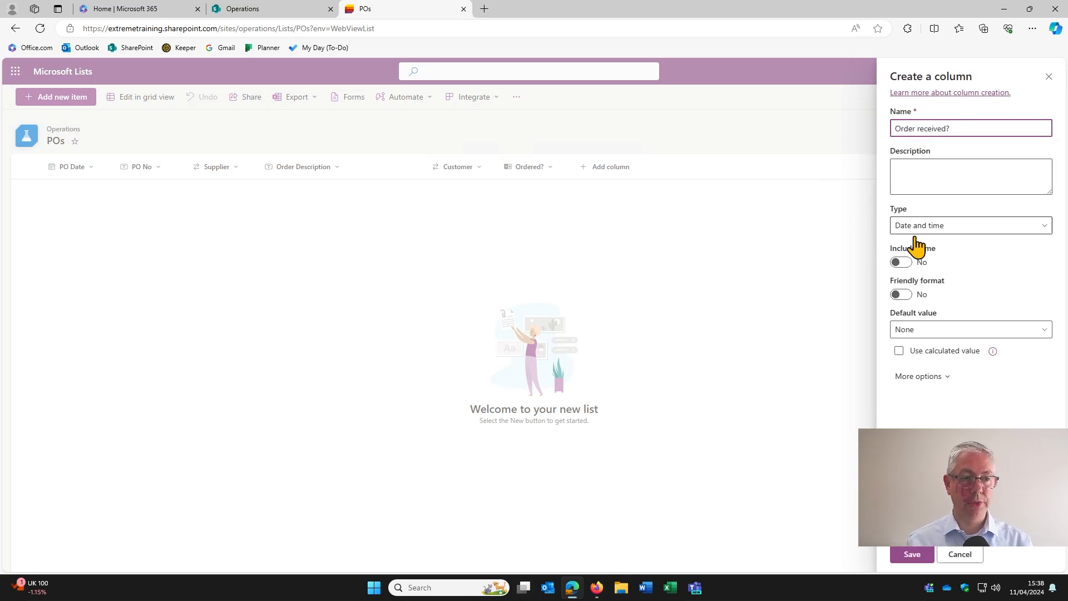
{"action": "left_click", "coordinate": [909, 556]}
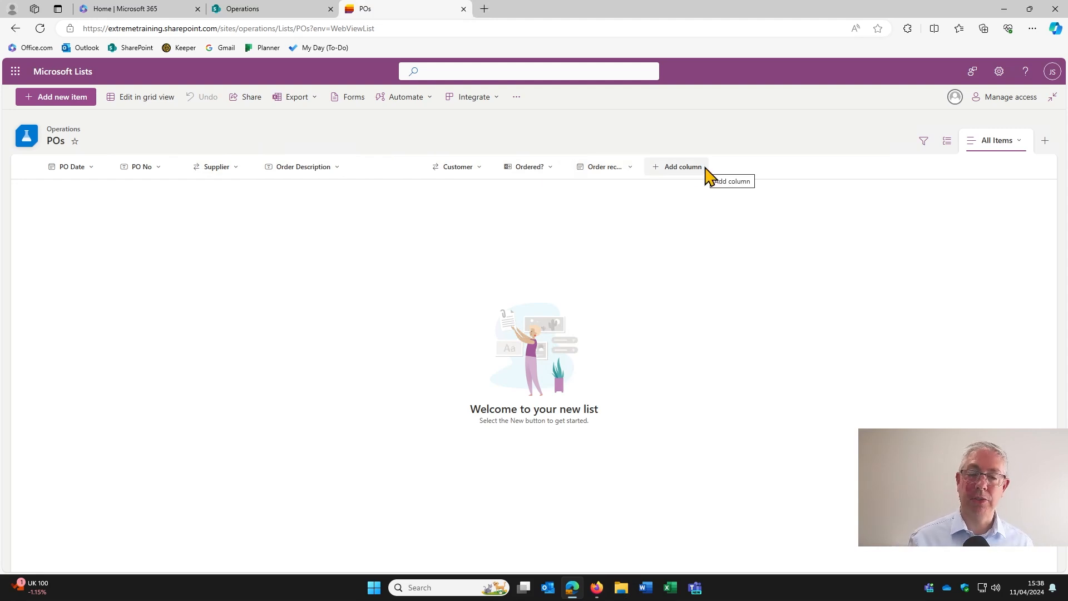
- In the new item form, move the Order Description column between Supplier and Customer and save the form's column order
{"action": "left_click", "coordinate": [58, 96]}
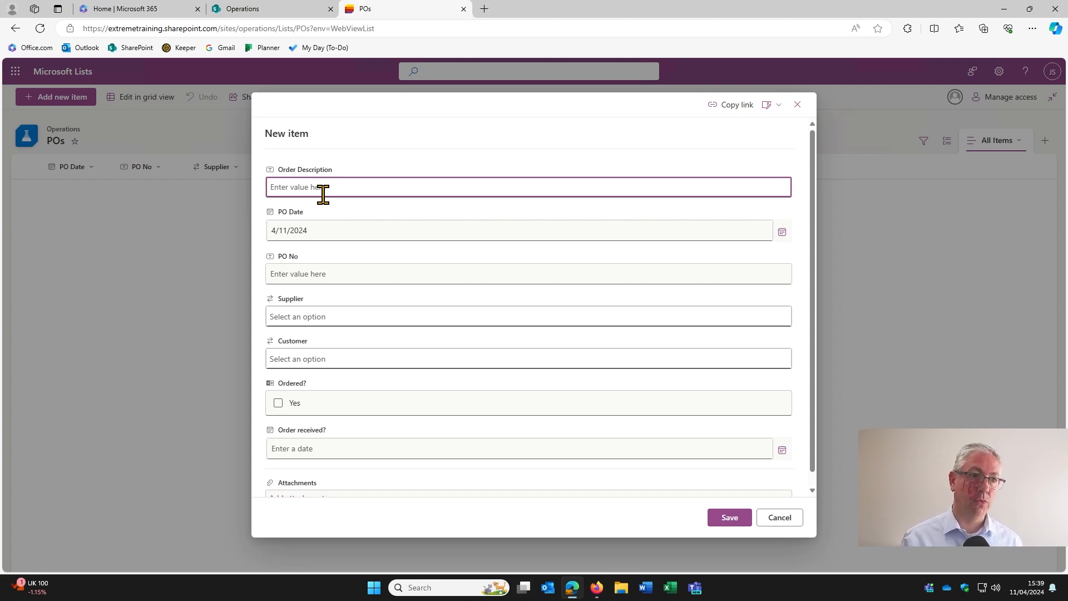
{"action": "left_click", "coordinate": [771, 105]}
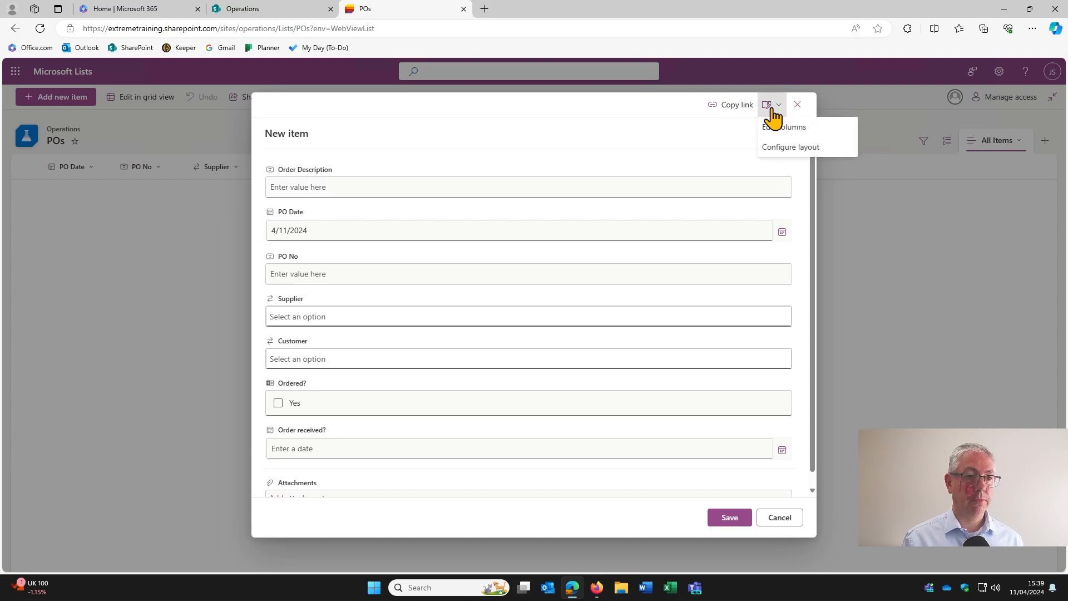
{"action": "left_click", "coordinate": [806, 129]}
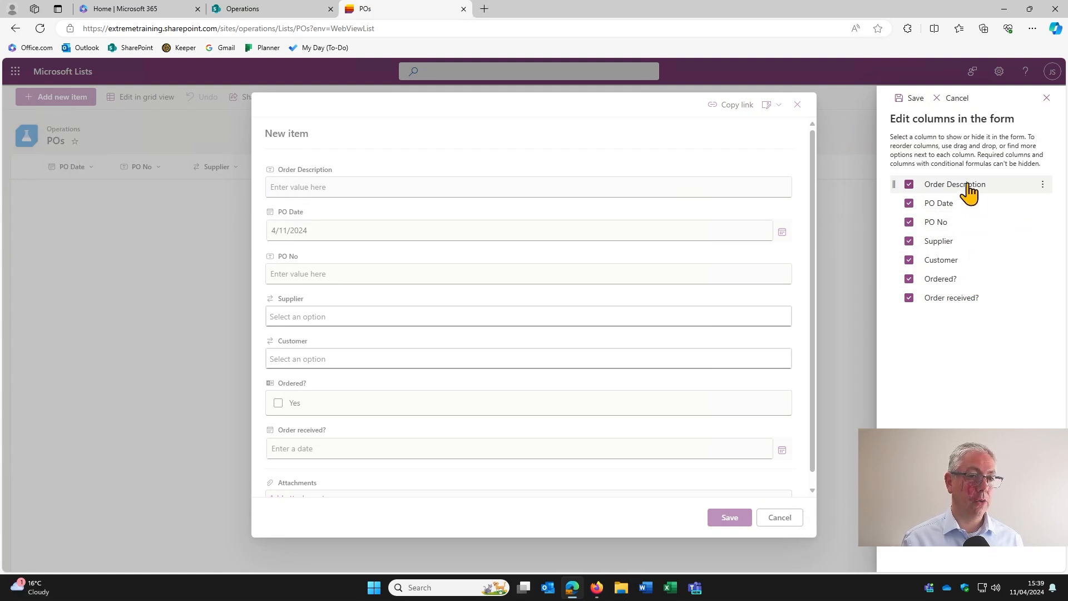
{"action": "left_click_drag", "start_coordinate": [967, 186], "coordinate": [963, 255]}
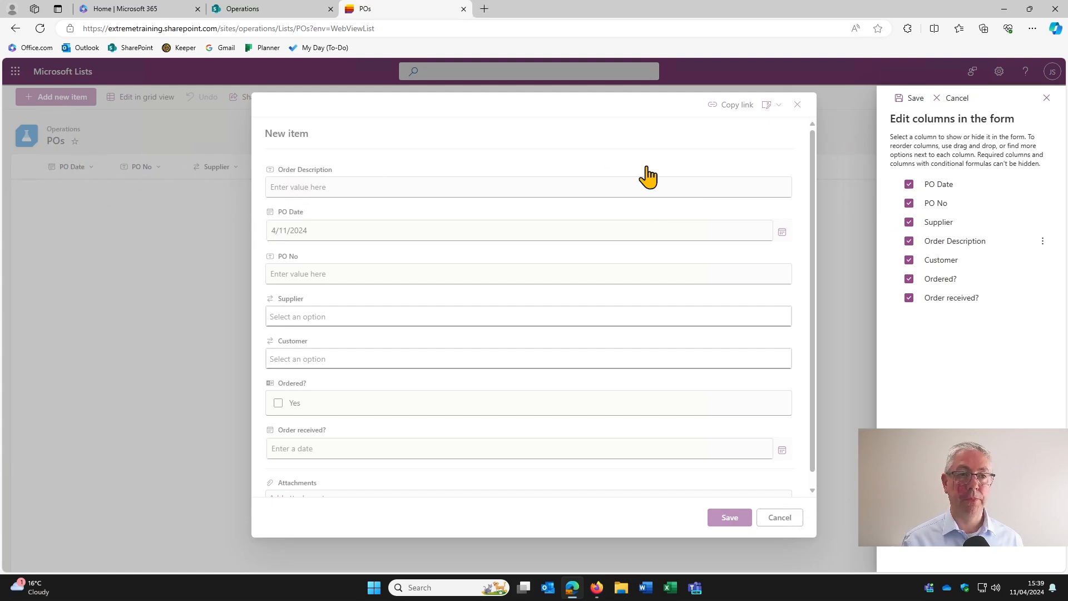
{"action": "left_click", "coordinate": [912, 98]}
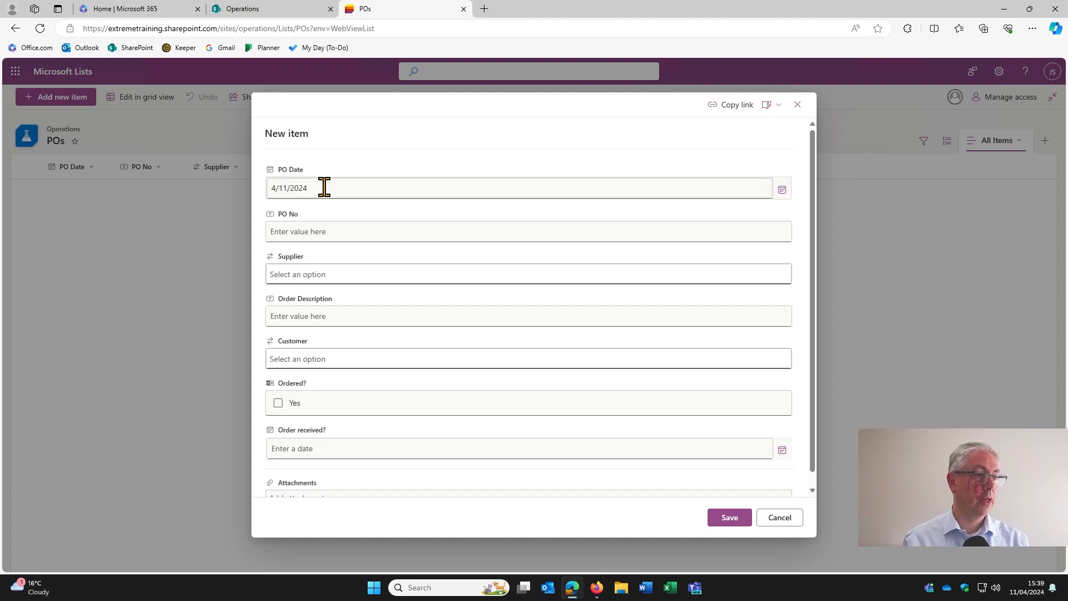
- Set the new item's PO Date to 4/10/2024 and enter its PO number
{"action": "left_click", "coordinate": [782, 189]}
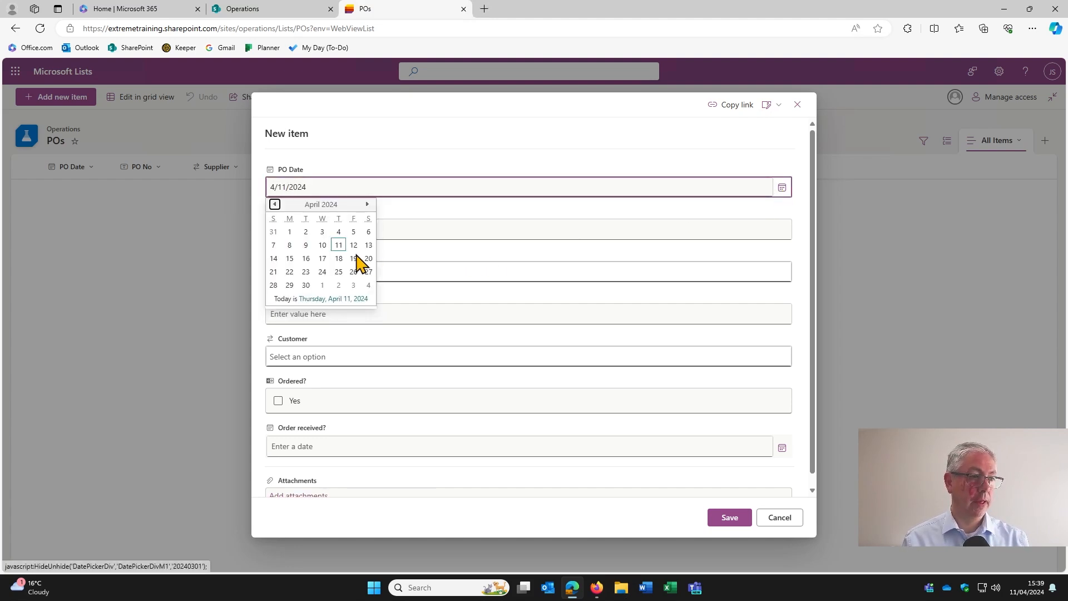
{"action": "left_click", "coordinate": [322, 245]}
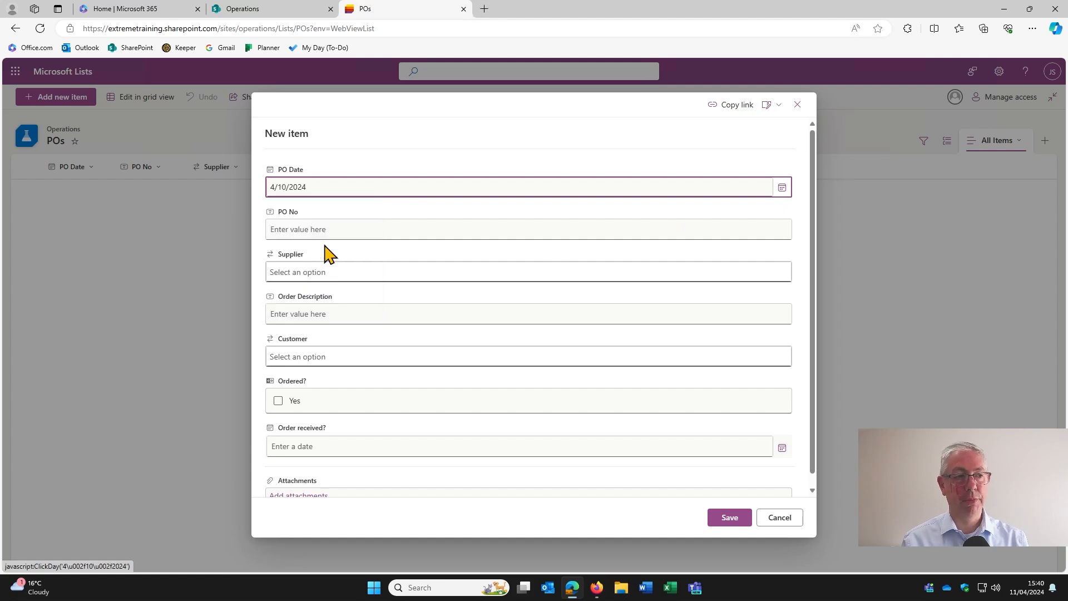
{"action": "left_click", "coordinate": [323, 229]}
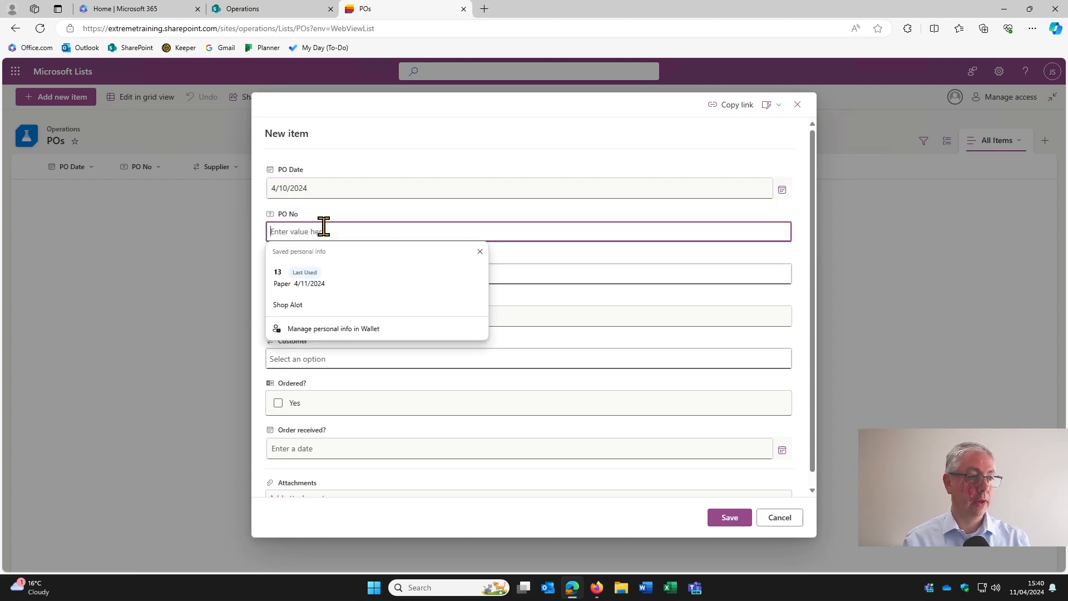
{"action": "type", "text": "12"}
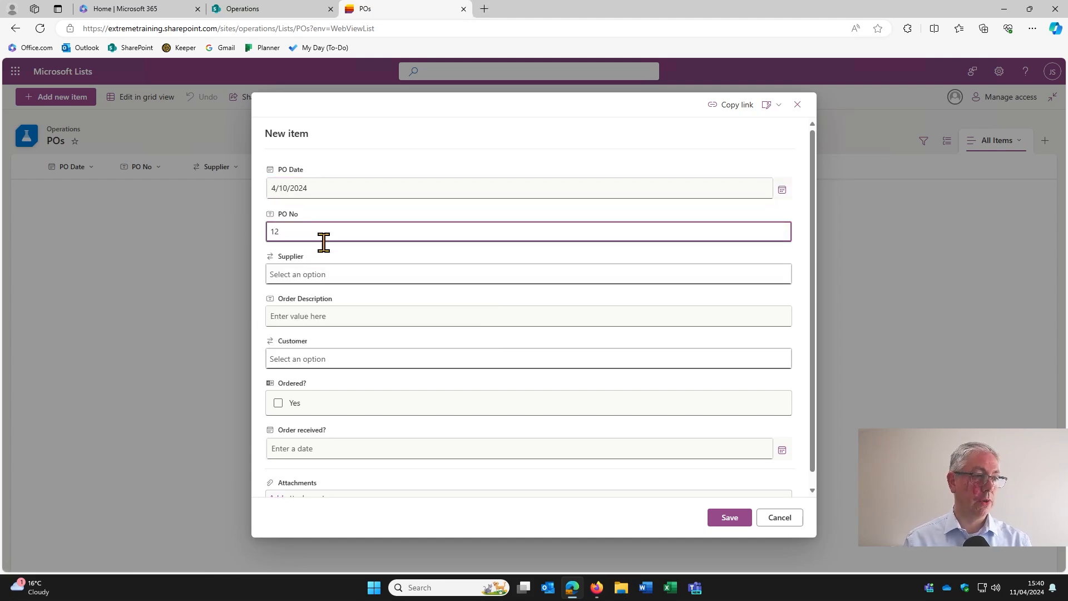
- Choose eBay as the new item's supplier and enter Widgets as its order description
{"action": "left_click", "coordinate": [324, 273]}
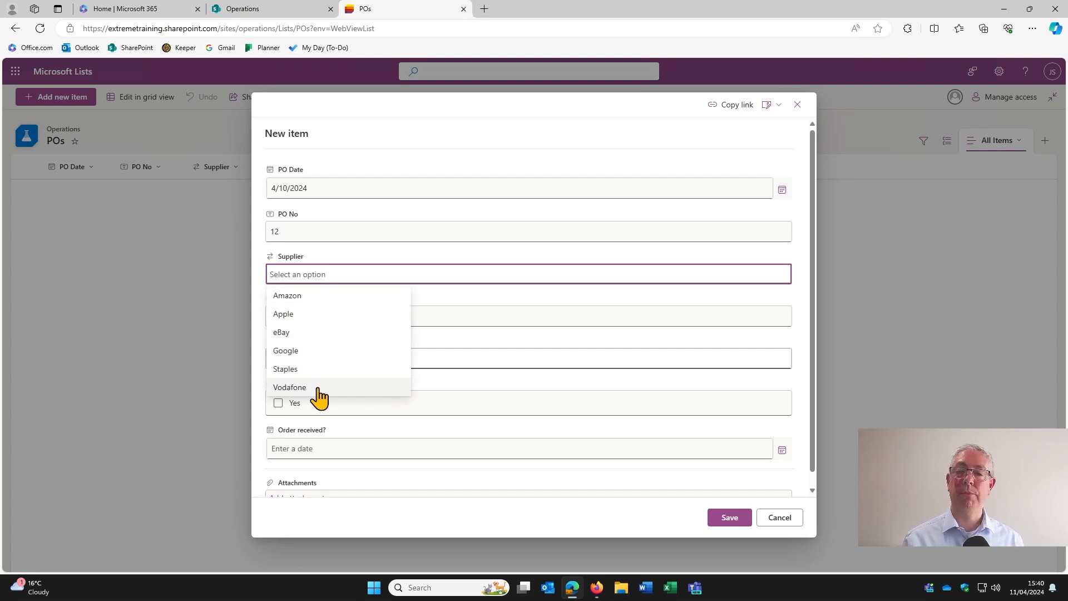
{"action": "left_click", "coordinate": [300, 332]}
{"action": "left_click", "coordinate": [305, 312]}
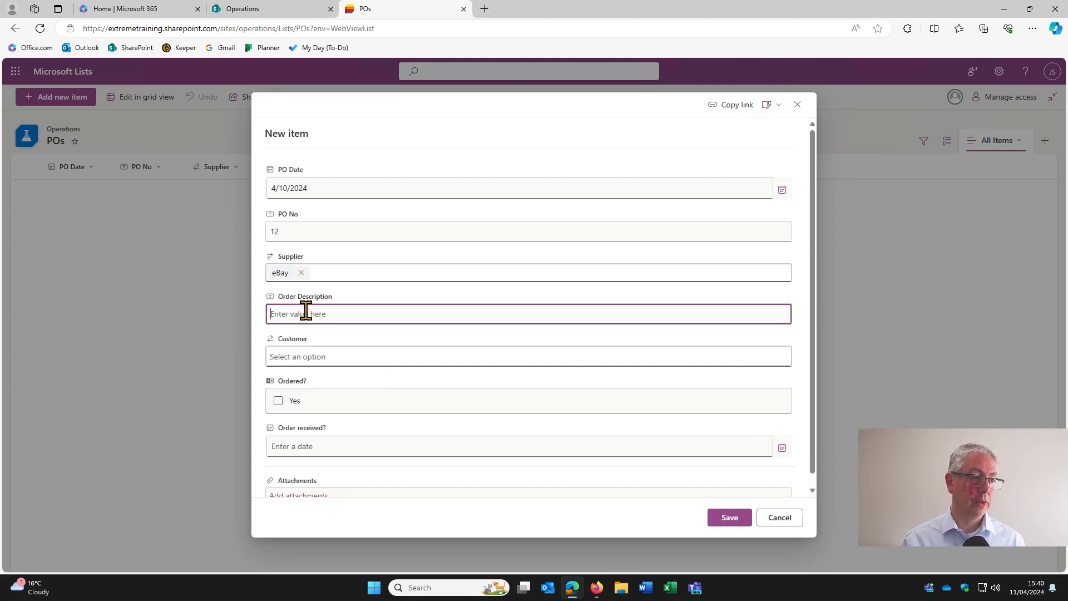
{"action": "type", "text": "Widgets"}
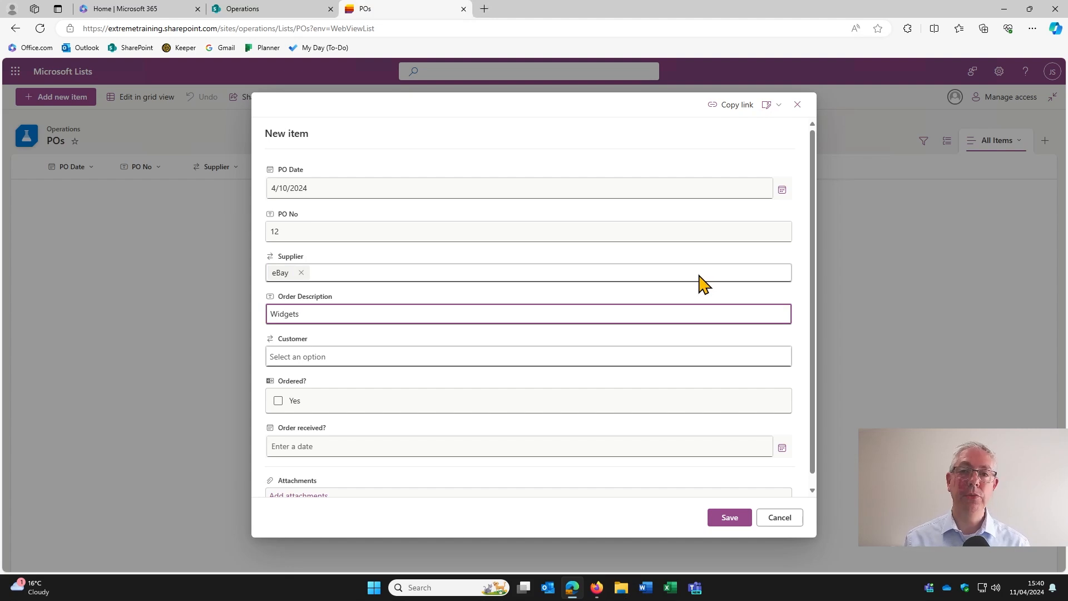
- Choose Measure Twice DIY as the new item's customer and save the purchase order
{"action": "left_click", "coordinate": [518, 356]}
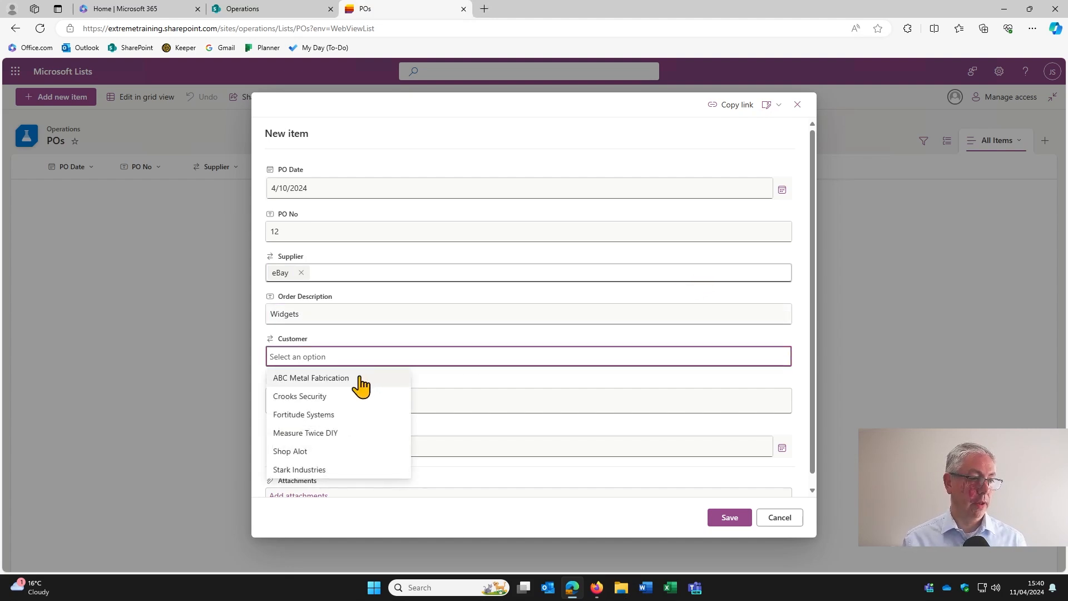
{"action": "left_click", "coordinate": [355, 434]}
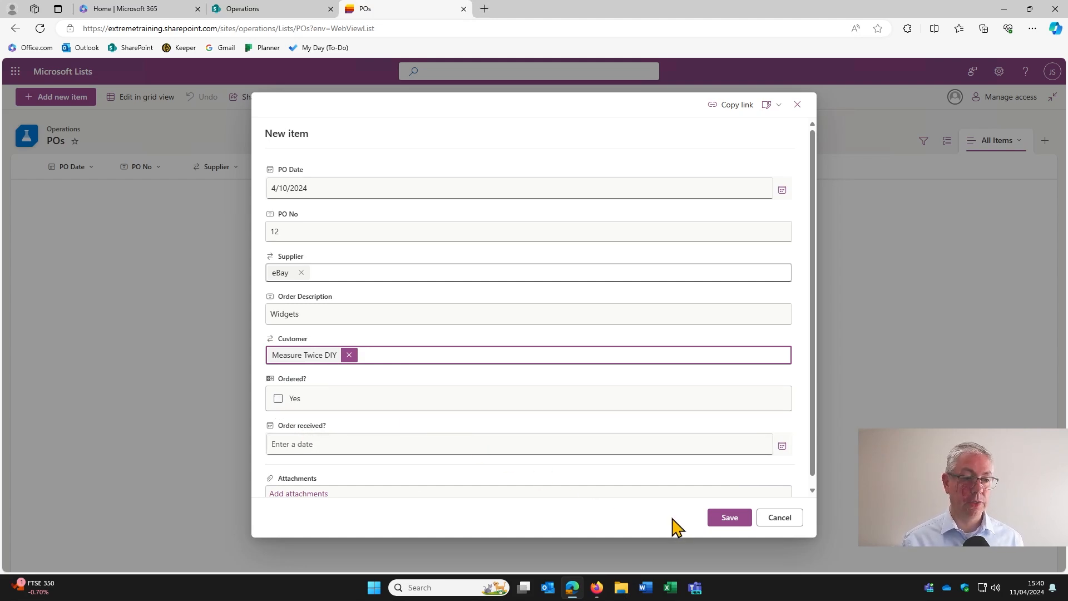
{"action": "left_click", "coordinate": [727, 517]}
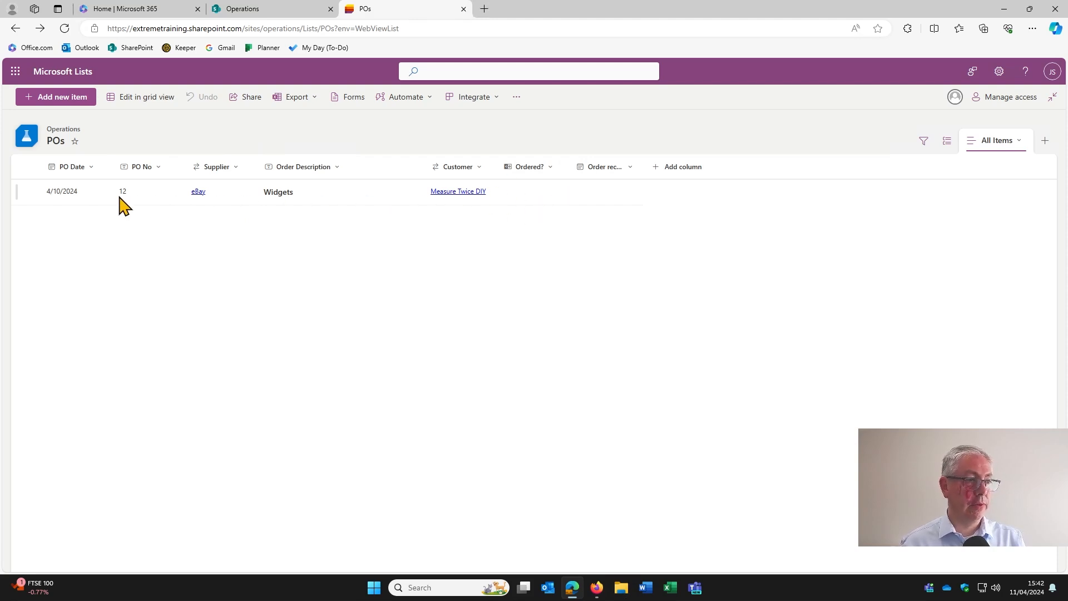
- Edit the Widgets purchase order to mark it as ordered, and save it
{"action": "left_click", "coordinate": [28, 192]}
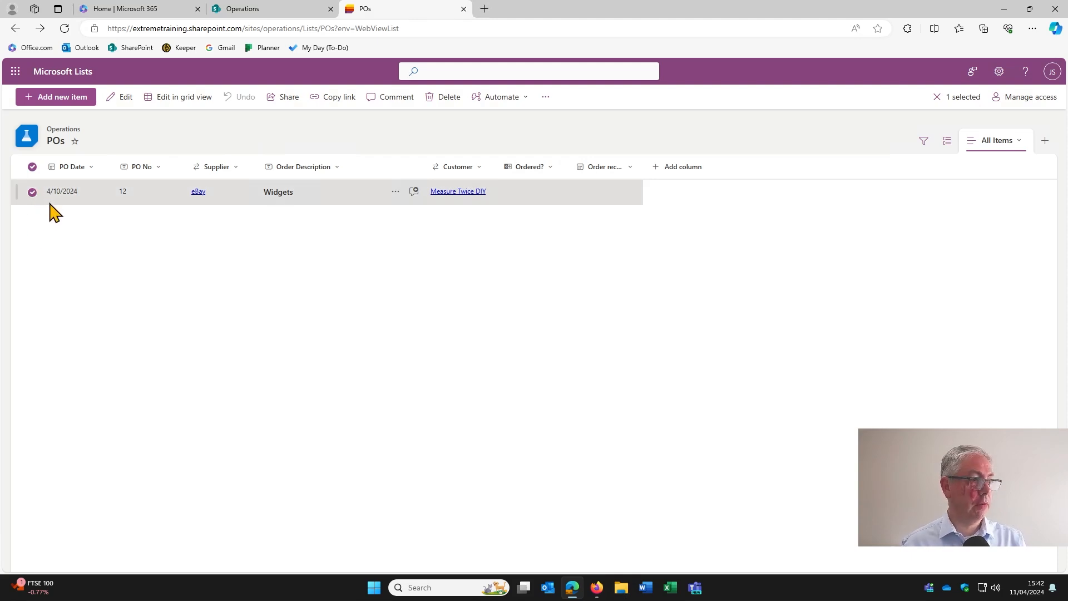
{"action": "left_click", "coordinate": [33, 195]}
{"action": "right_click", "coordinate": [71, 188]}
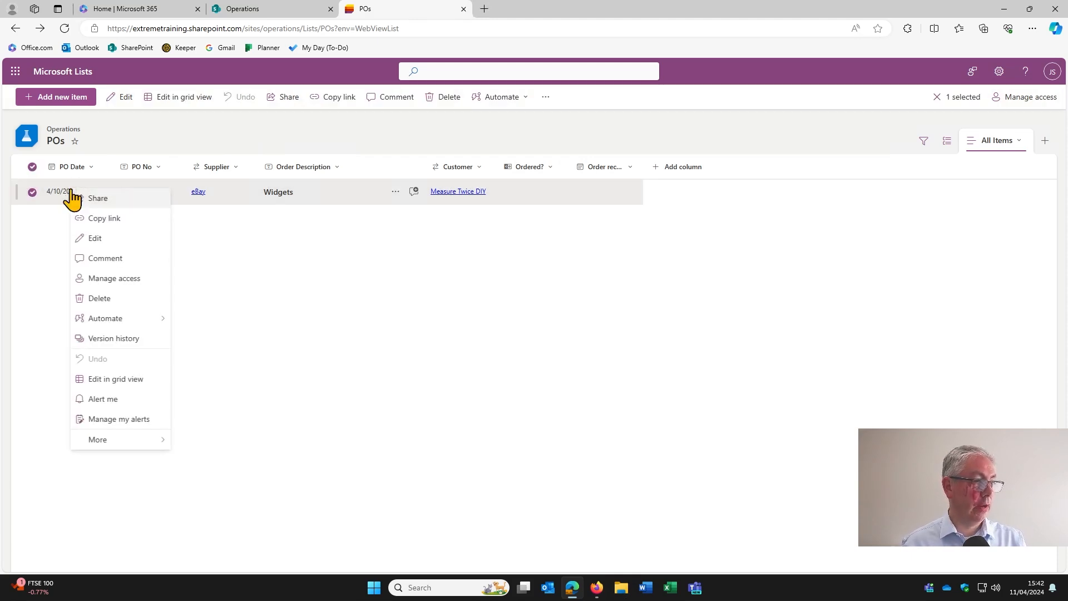
{"action": "left_click", "coordinate": [103, 239]}
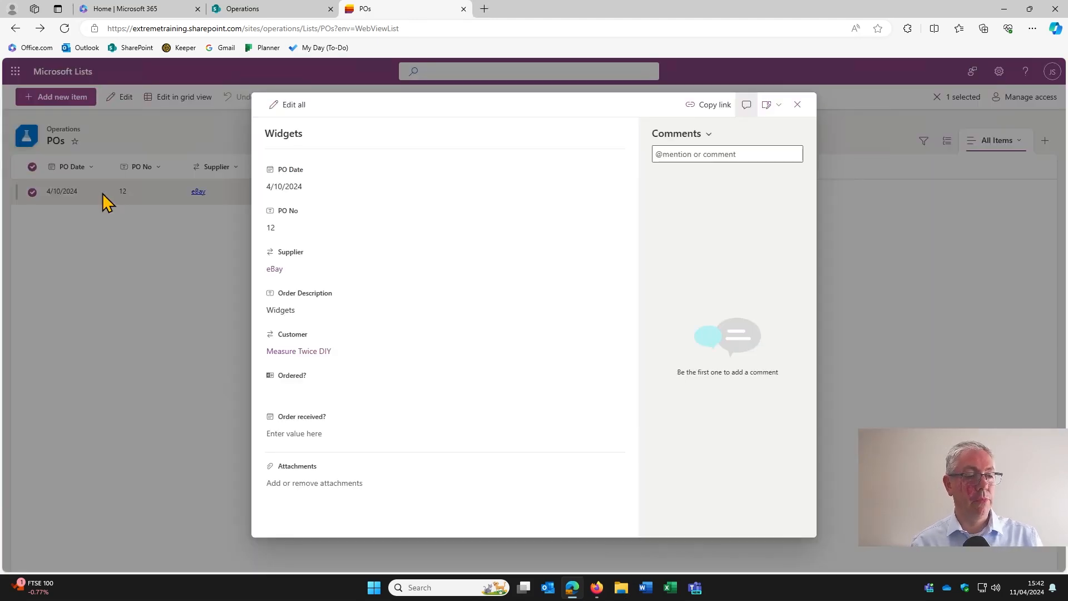
{"action": "left_click", "coordinate": [290, 105]}
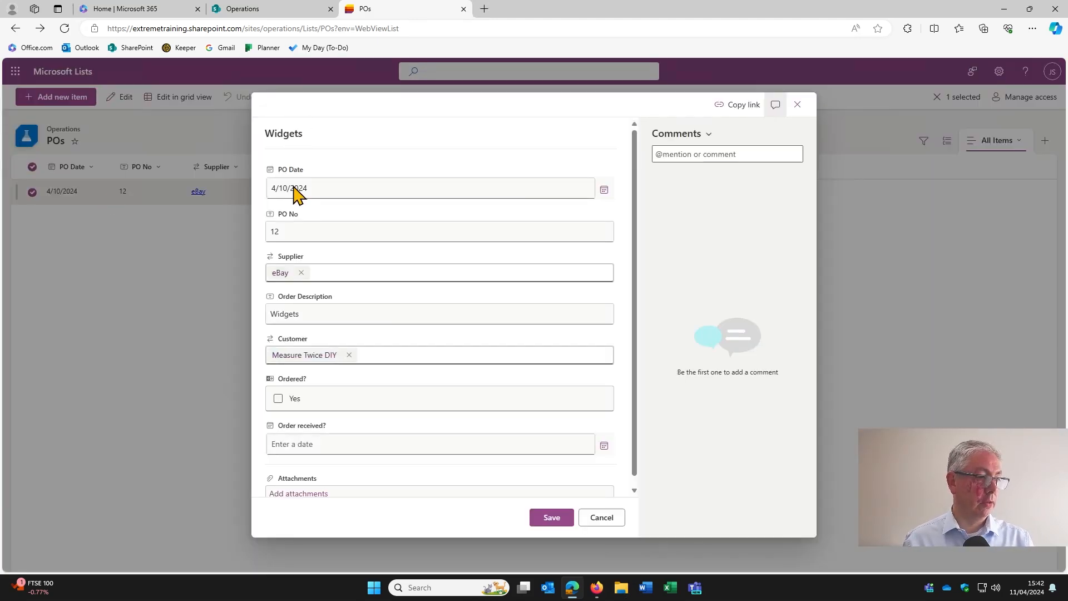
{"action": "left_click", "coordinate": [279, 398]}
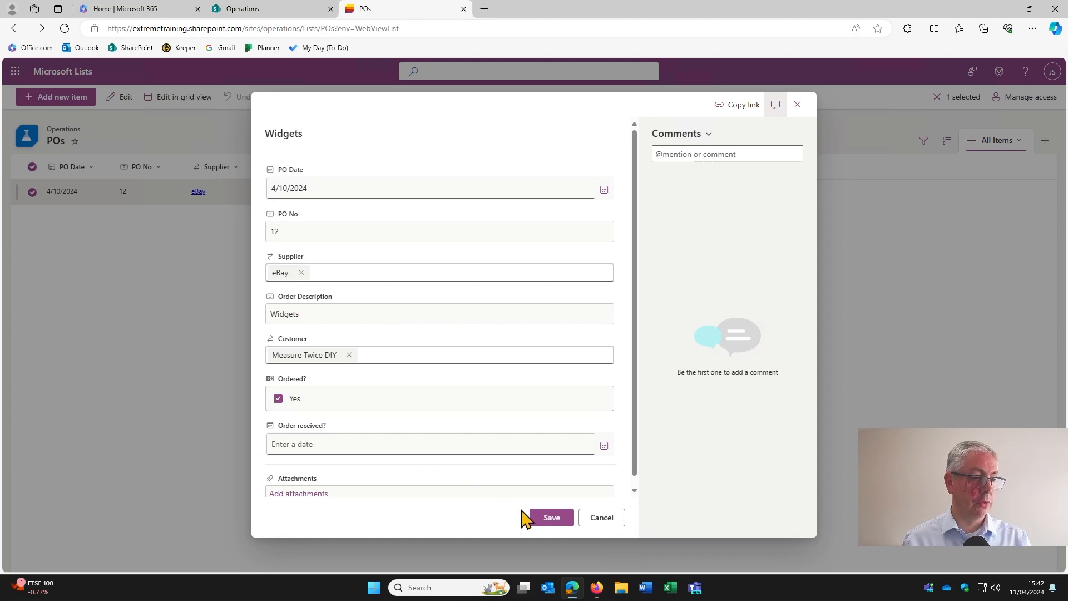
{"action": "left_click", "coordinate": [552, 521]}
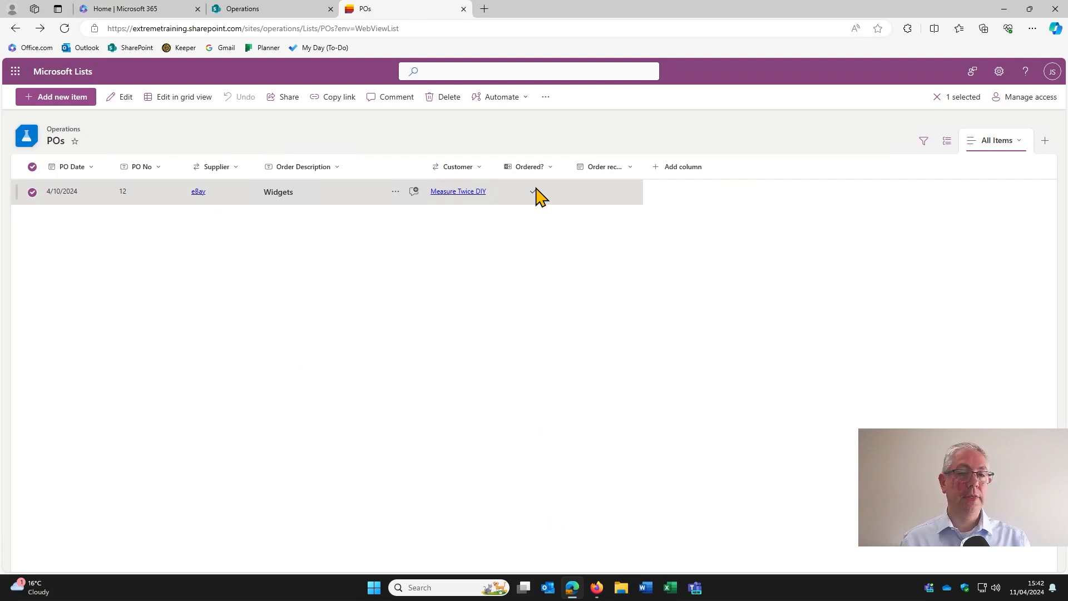
- Start another item with its PO number, Staples as the supplier and Staples as the order description
{"action": "left_click", "coordinate": [51, 97]}
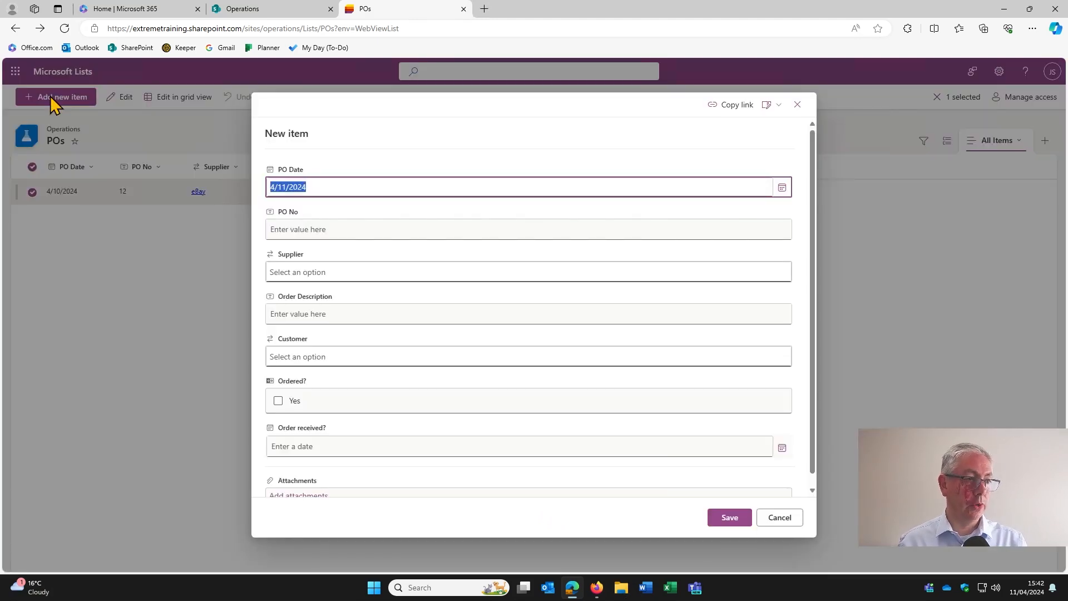
{"action": "left_click", "coordinate": [330, 232]}
{"action": "type", "text": "13"}
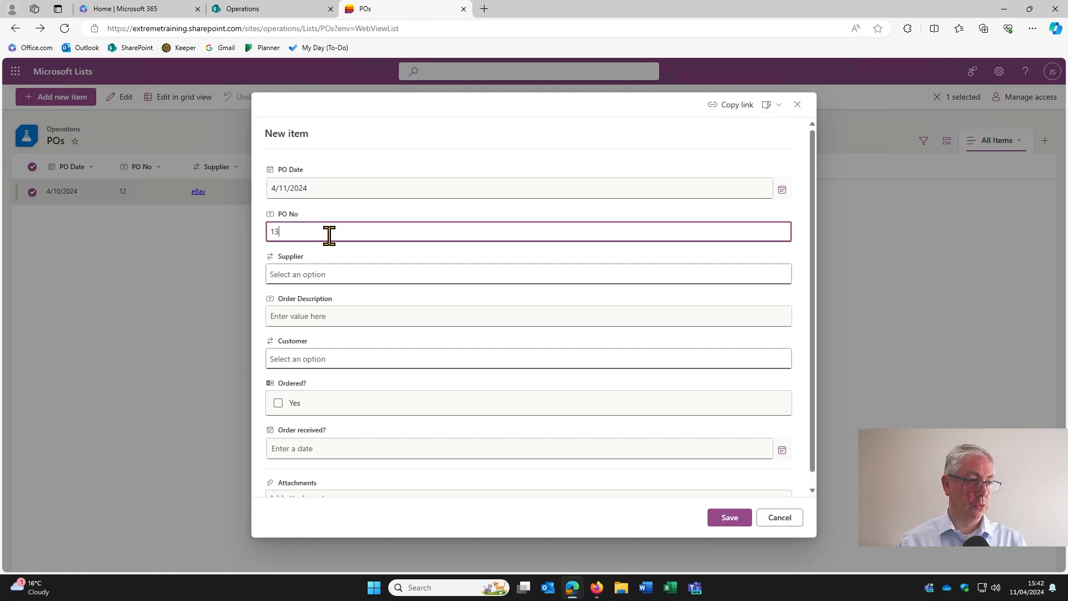
{"action": "left_click", "coordinate": [330, 272]}
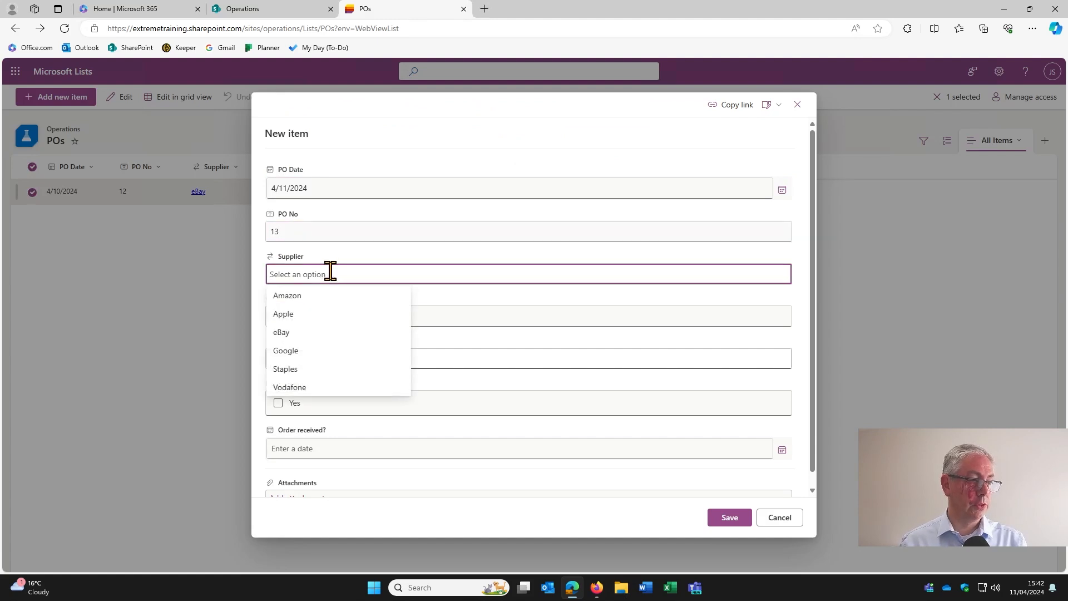
{"action": "left_click", "coordinate": [321, 369]}
{"action": "left_click", "coordinate": [293, 313]}
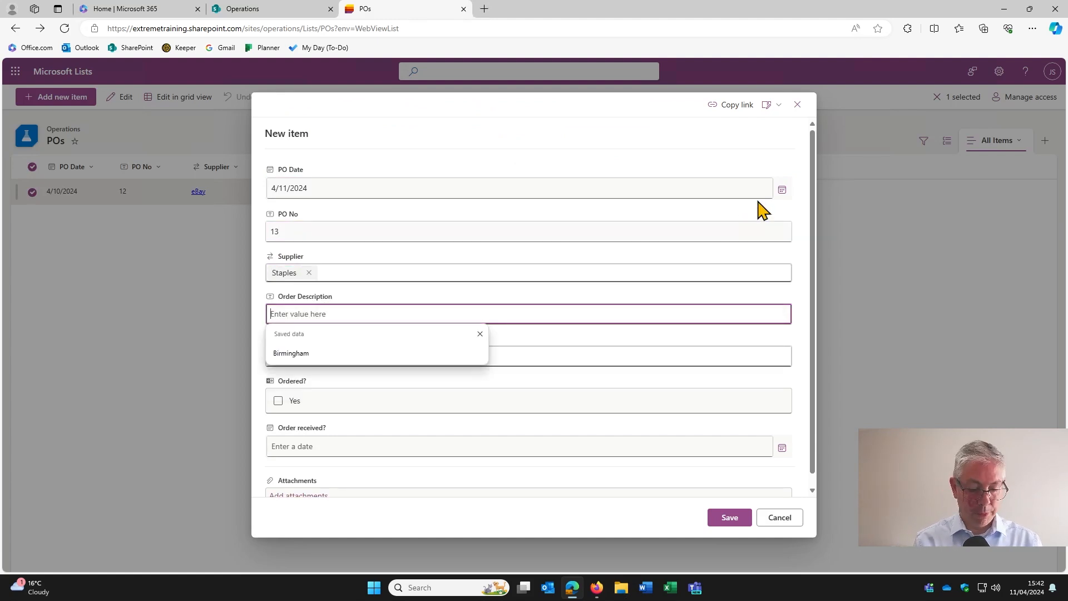
{"action": "type", "text": "Staples"}
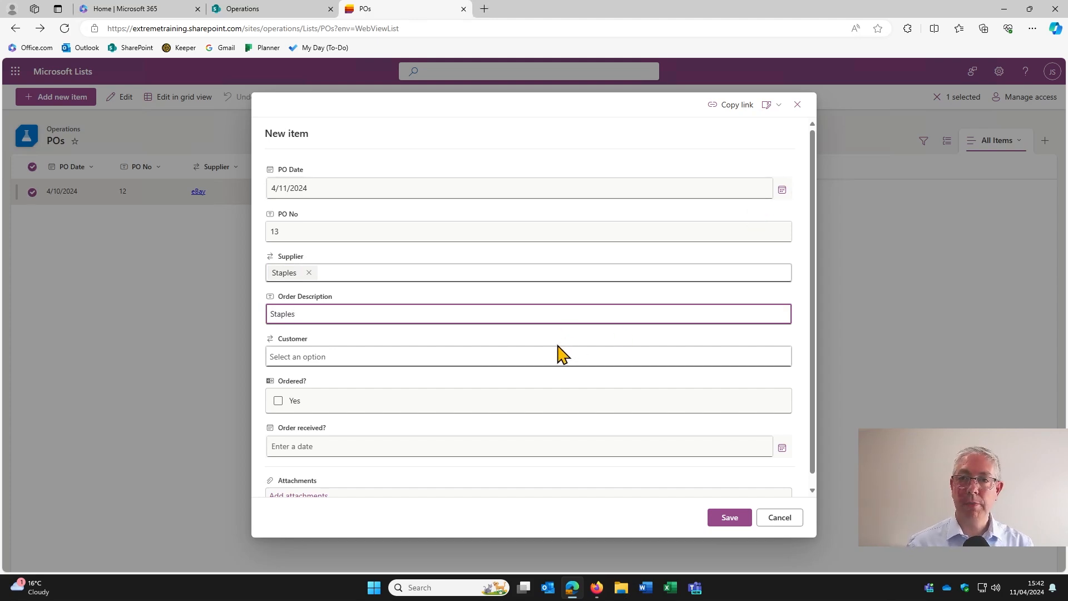
- Mark the Staples purchase order as ordered, set its Order received? date to 4/11/2024, and save it
{"action": "left_click", "coordinate": [278, 401]}
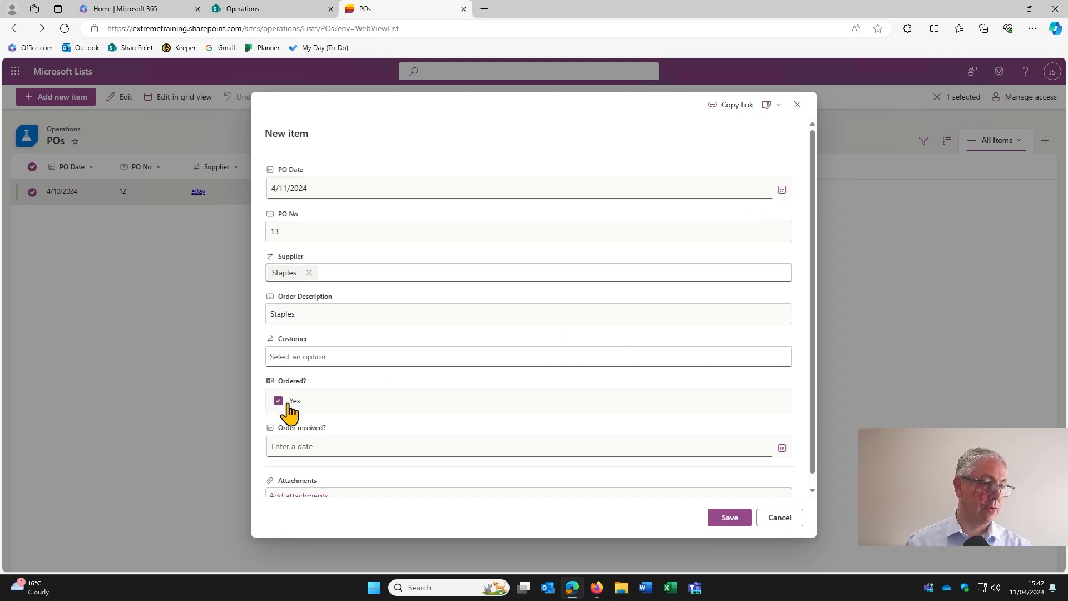
{"action": "left_click", "coordinate": [781, 449]}
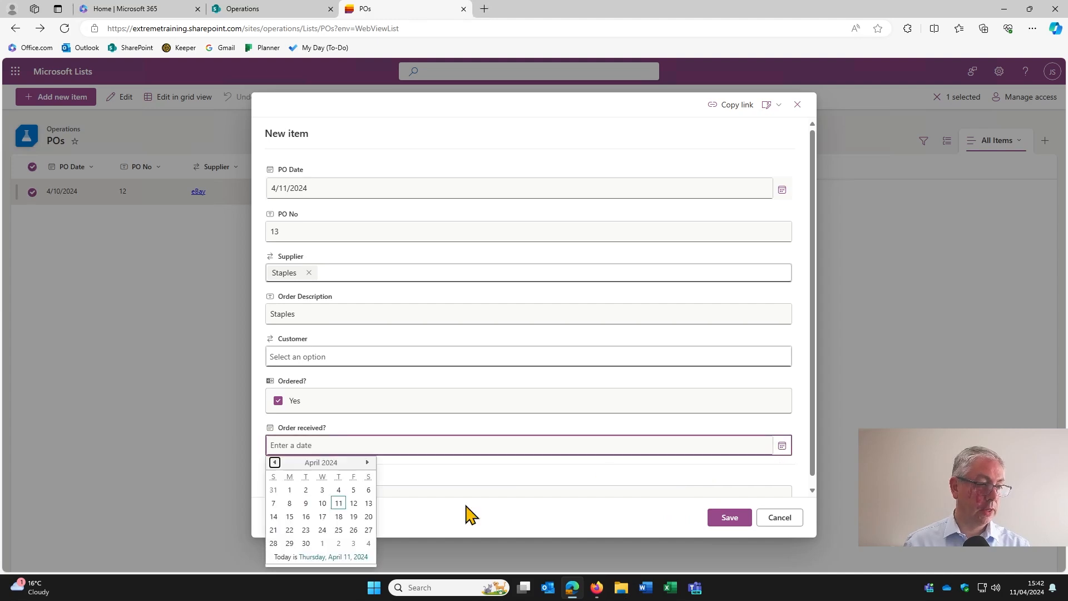
{"action": "left_click", "coordinate": [338, 502]}
{"action": "left_click", "coordinate": [732, 520]}
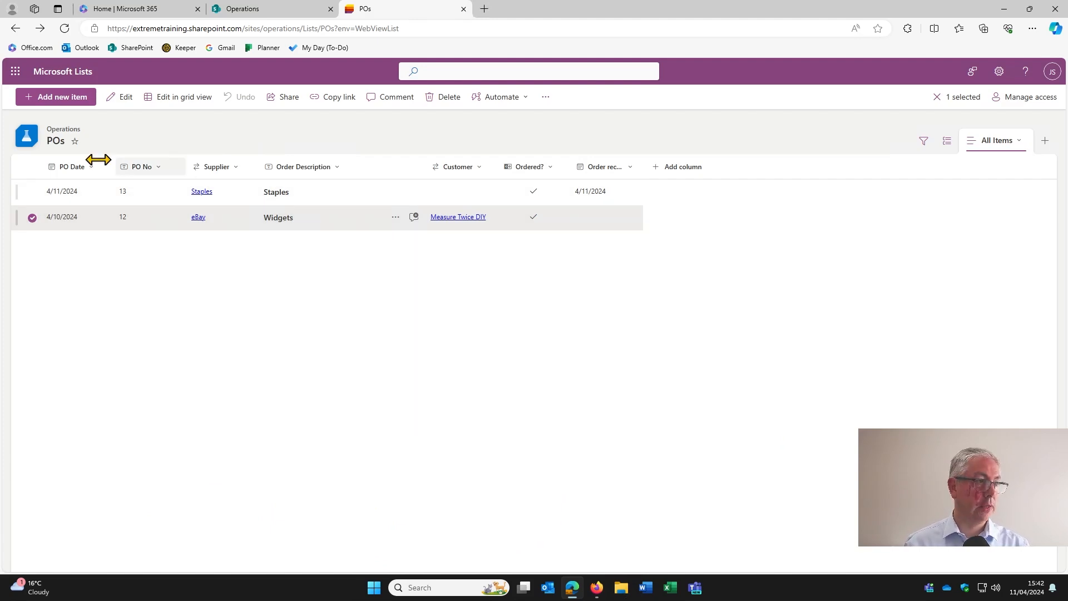
- Start another item with its PO number, Apple as the supplier and imac as the order description
{"action": "left_click", "coordinate": [55, 97]}
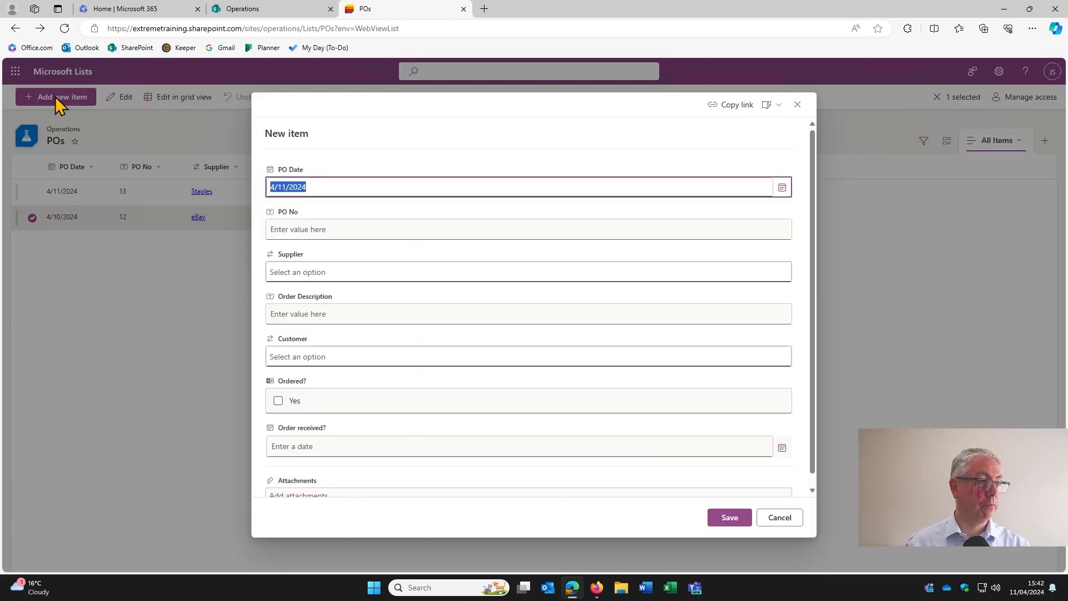
{"action": "left_click", "coordinate": [294, 225]}
{"action": "type", "text": "14"}
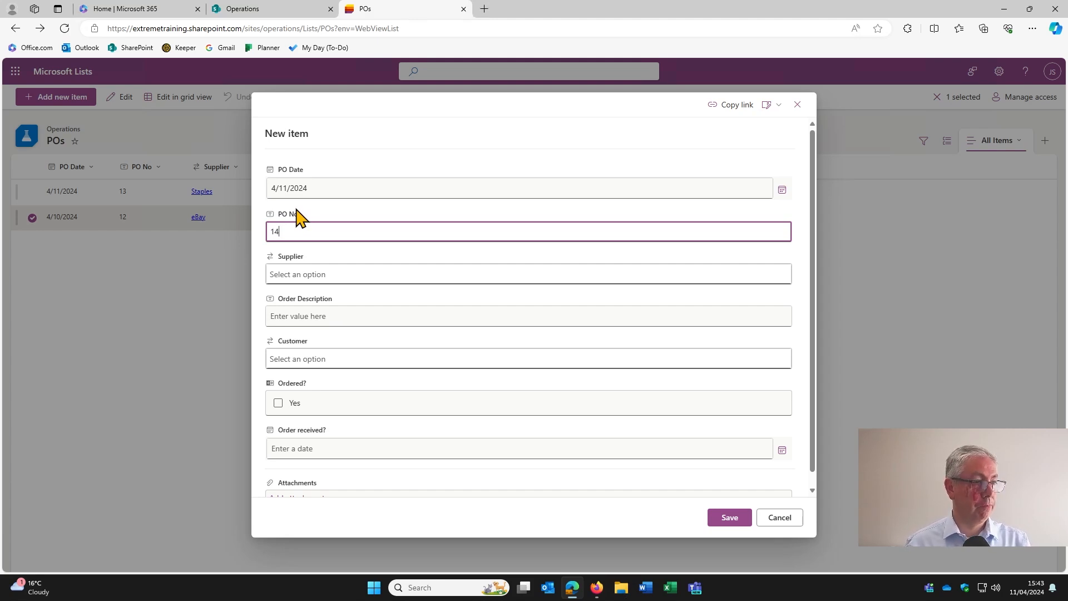
{"action": "left_click", "coordinate": [304, 275]}
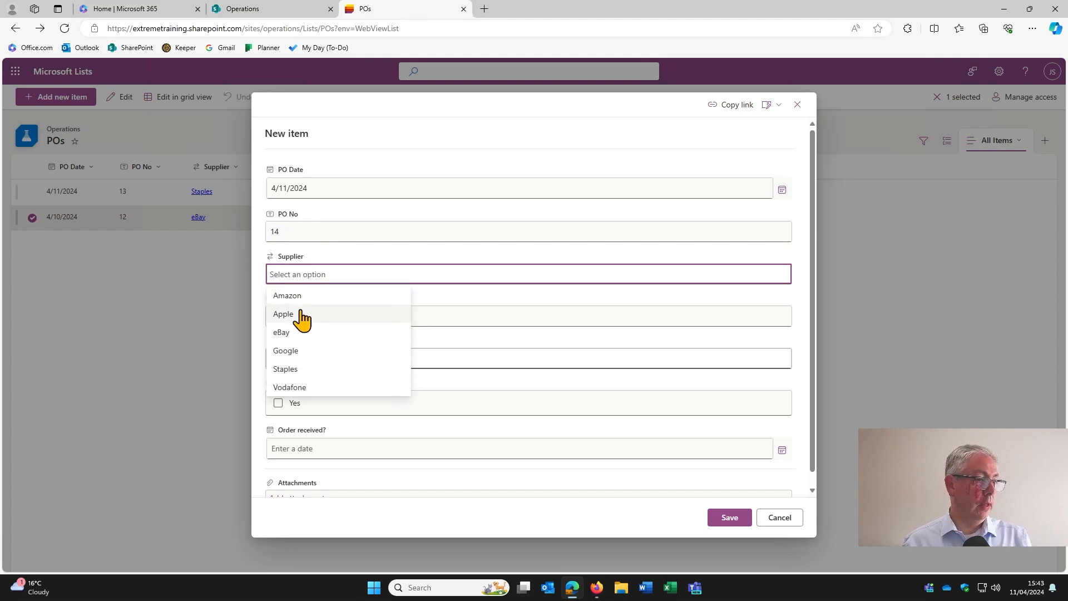
{"action": "left_click", "coordinate": [303, 315]}
{"action": "left_click", "coordinate": [303, 315]}
{"action": "type", "text": "imac"}
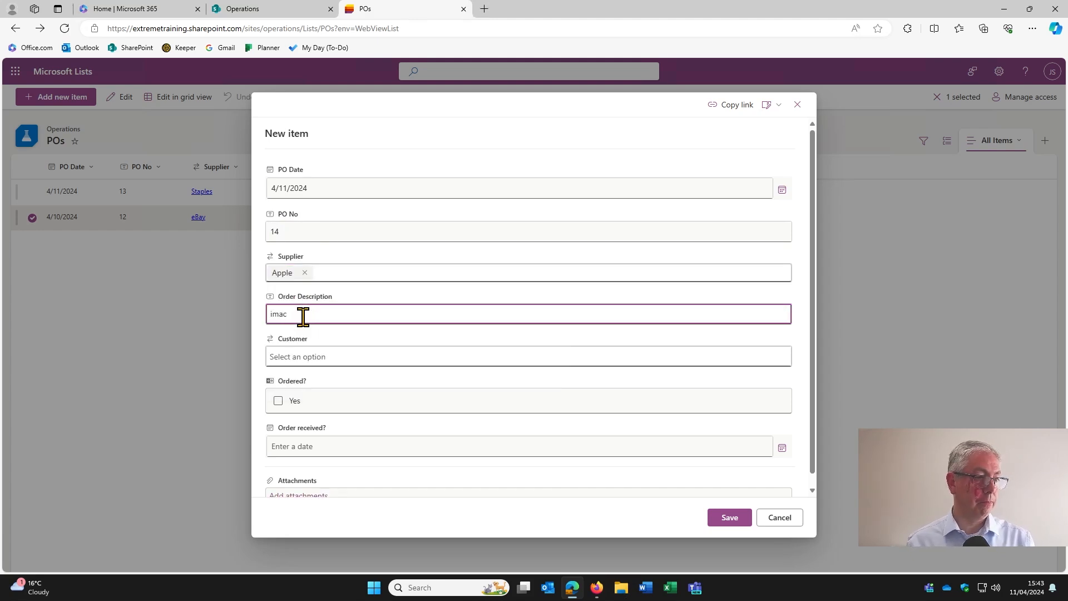
- Choose Crooks Security as the imac order's customer and save the item
{"action": "left_click", "coordinate": [313, 351]}
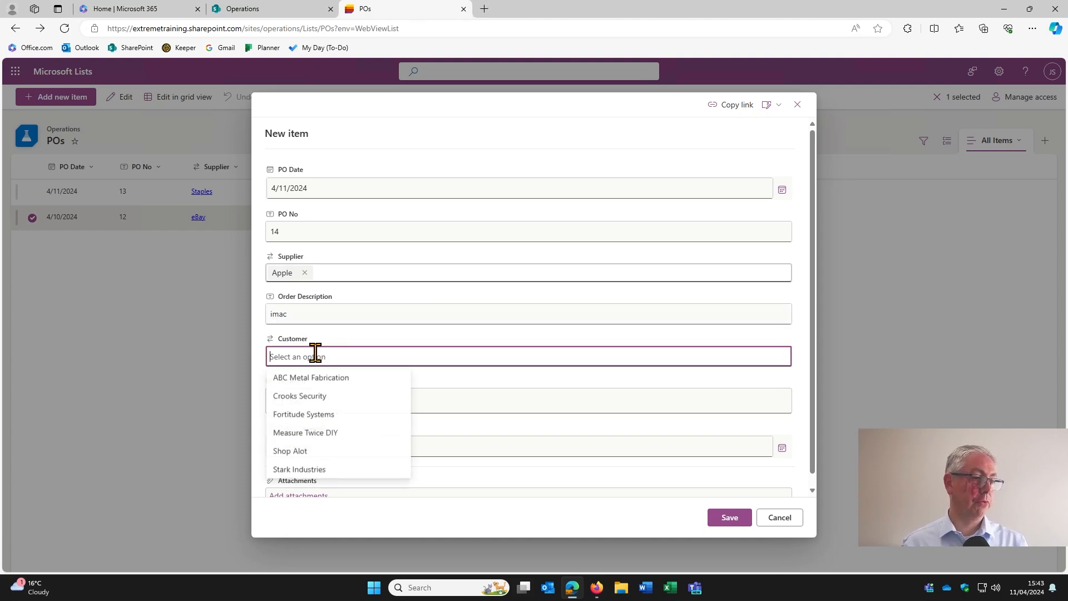
{"action": "left_click", "coordinate": [347, 396]}
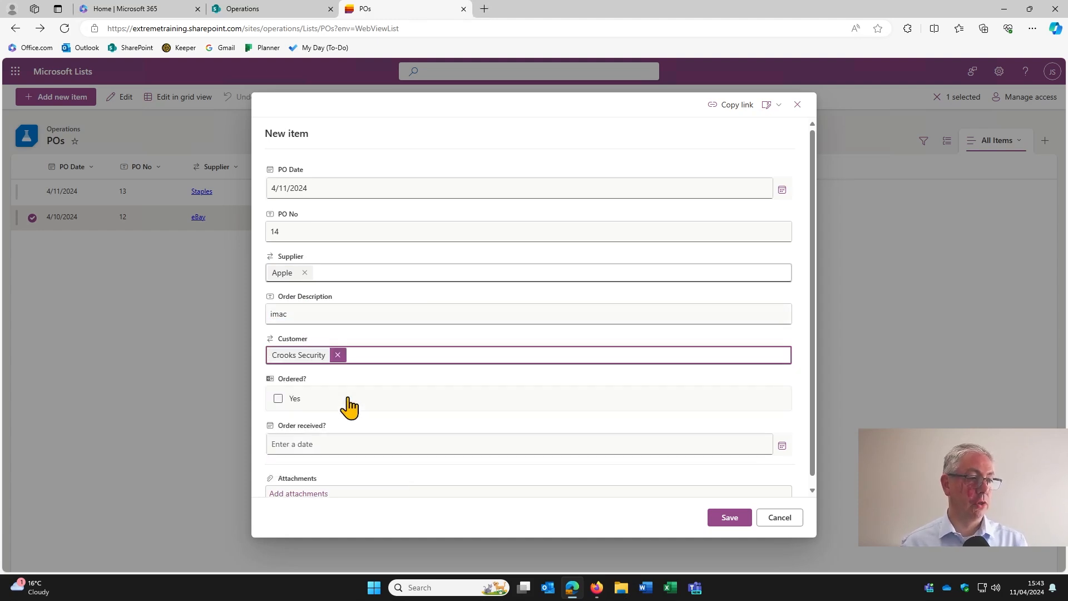
{"action": "left_click", "coordinate": [721, 520]}
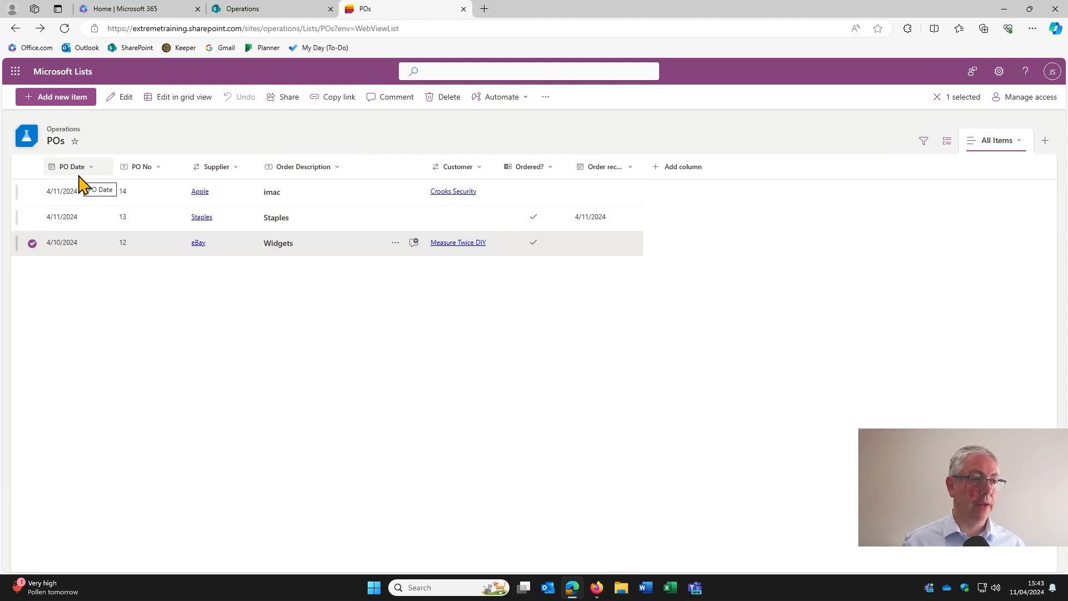
{"action": "left_click", "coordinate": [217, 168]}
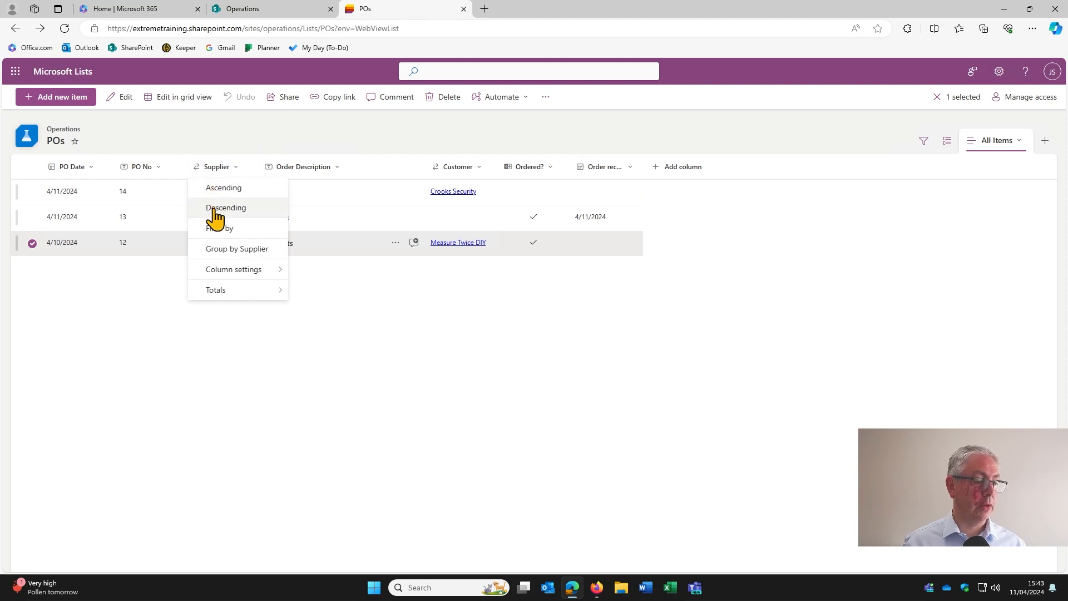
{"action": "left_click", "coordinate": [420, 336]}
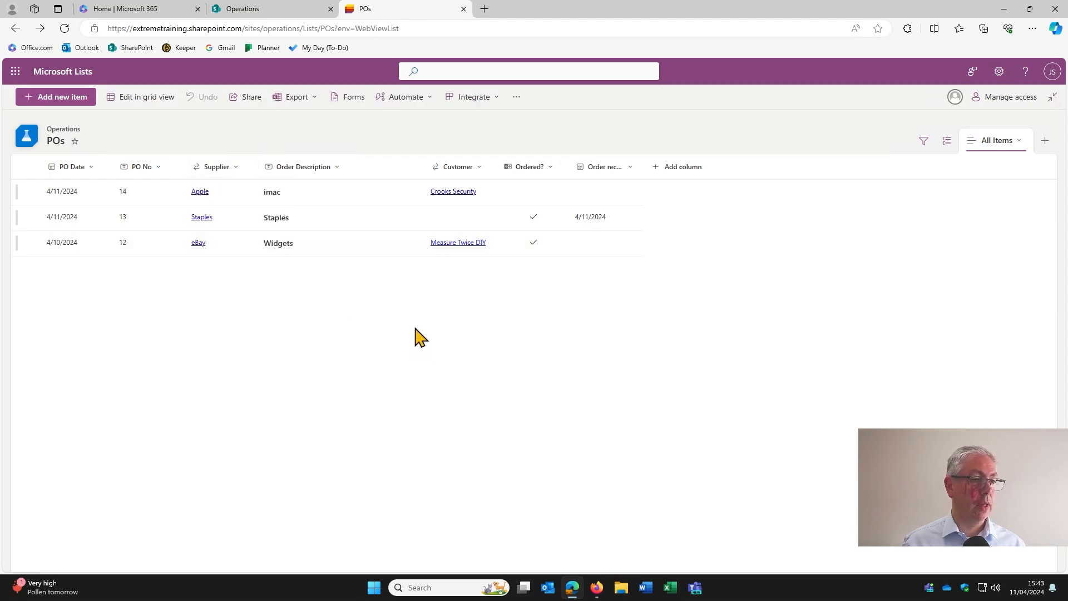
- Filter the POs list by Ordered? to show only items set to No
{"action": "left_click", "coordinate": [538, 168]}
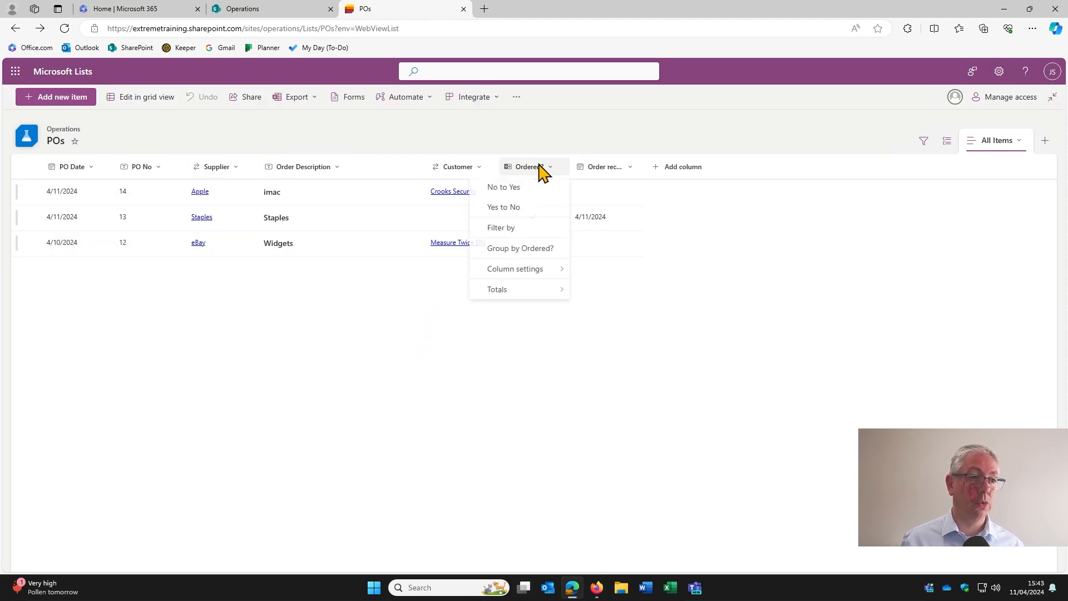
{"action": "left_click", "coordinate": [519, 231]}
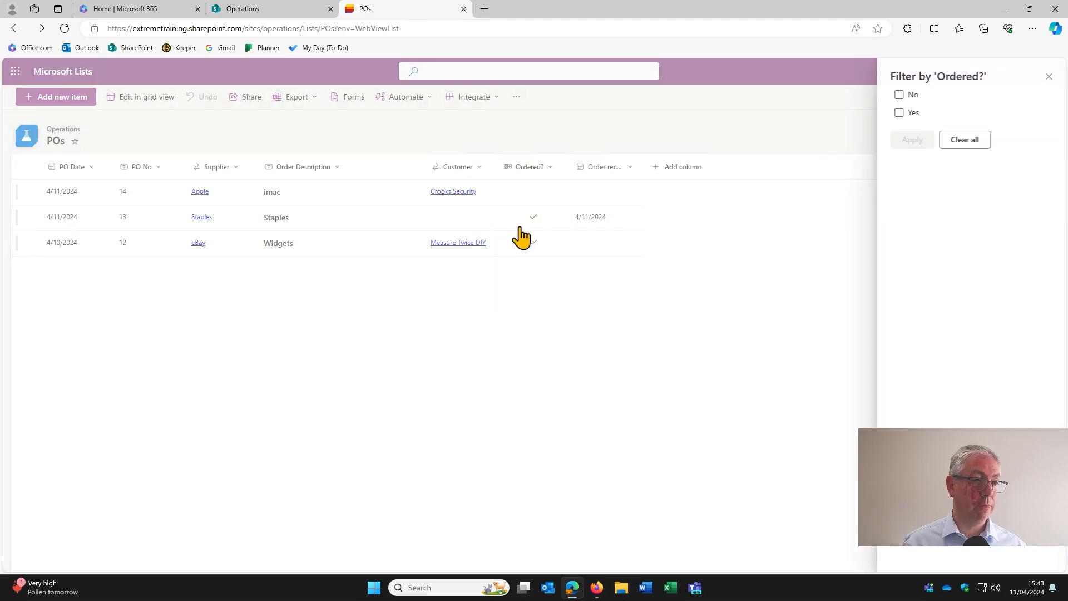
{"action": "left_click", "coordinate": [899, 95]}
{"action": "left_click", "coordinate": [910, 143]}
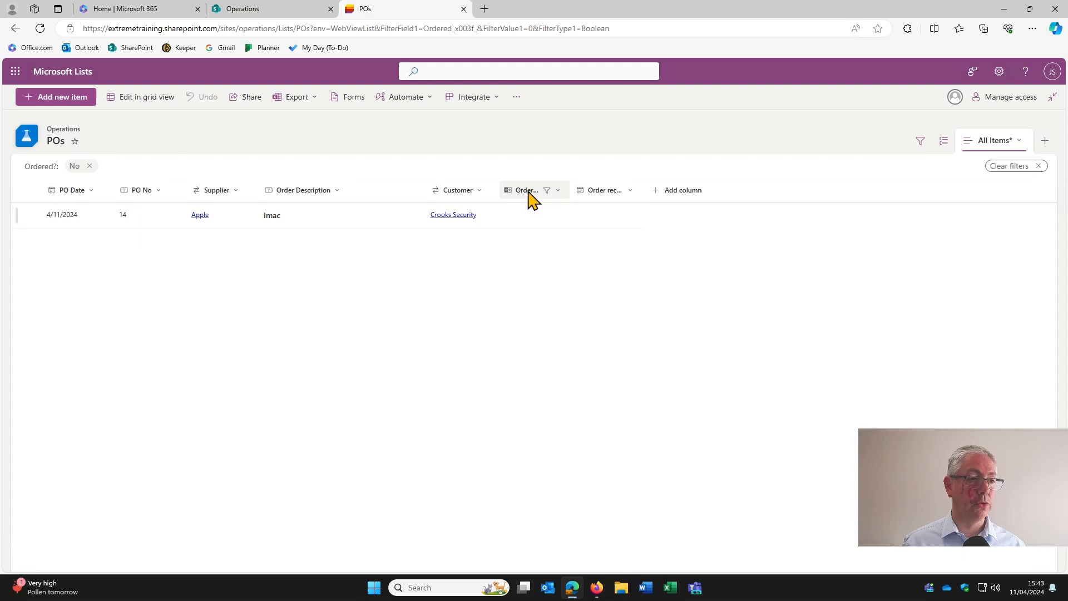
- Change the Ordered? filter from No to Yes and apply it to the POs list
{"action": "left_click", "coordinate": [527, 191]}
{"action": "left_click", "coordinate": [527, 252]}
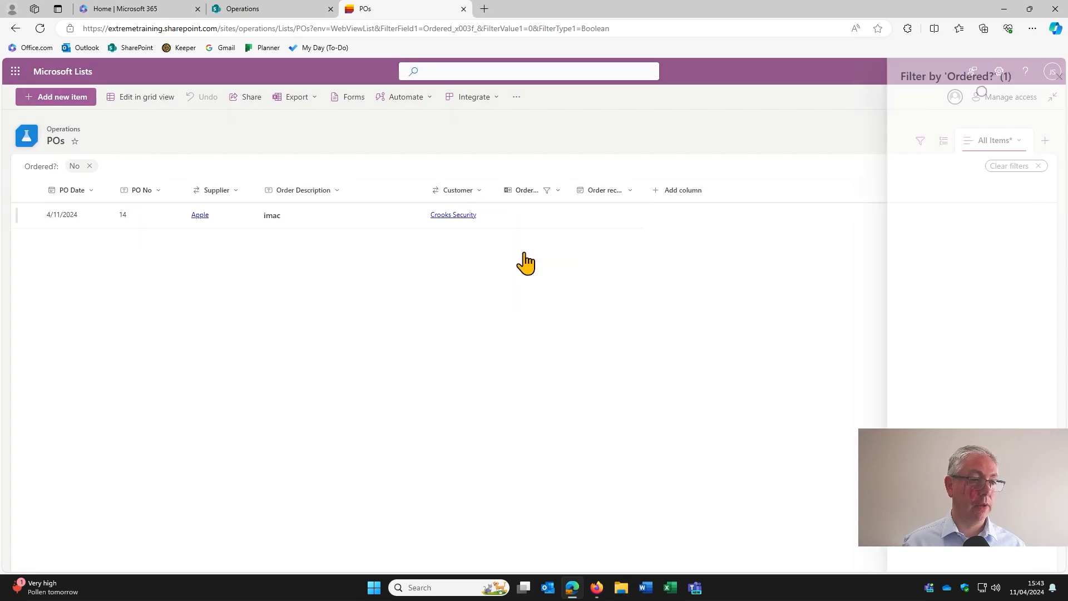
{"action": "left_click", "coordinate": [899, 113]}
{"action": "left_click", "coordinate": [900, 95]}
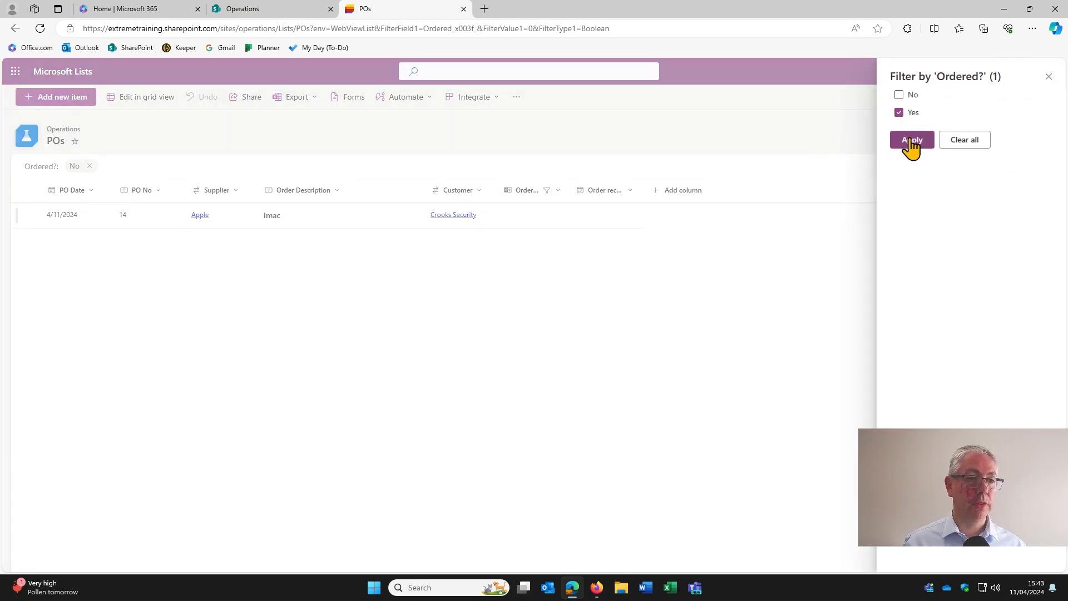
{"action": "left_click", "coordinate": [910, 140]}
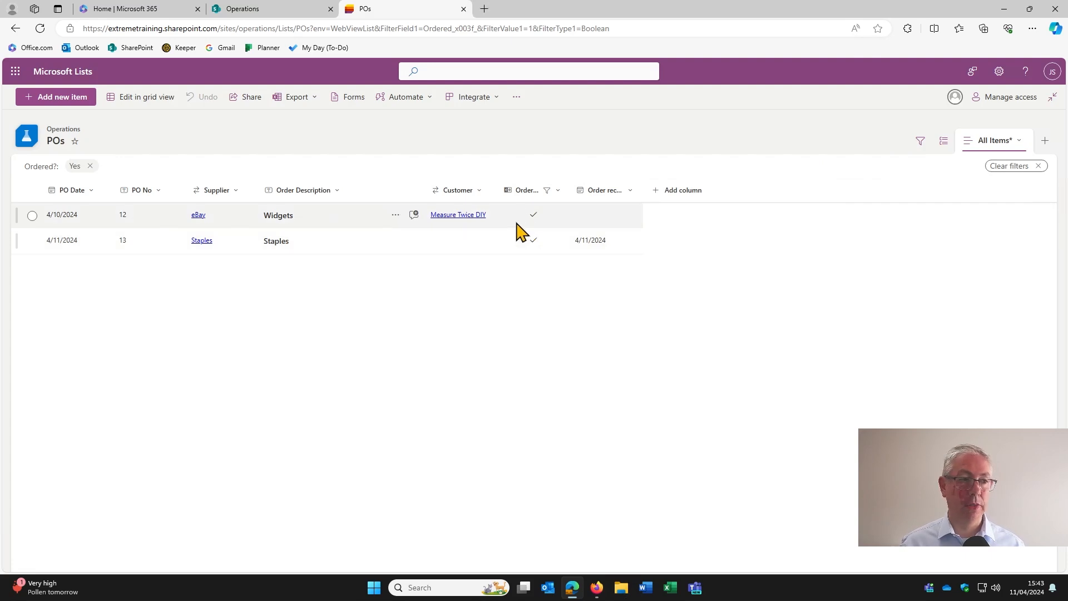
- Clear the Ordered? filter and apply the change so the POs list shows all items
{"action": "left_click", "coordinate": [549, 192]}
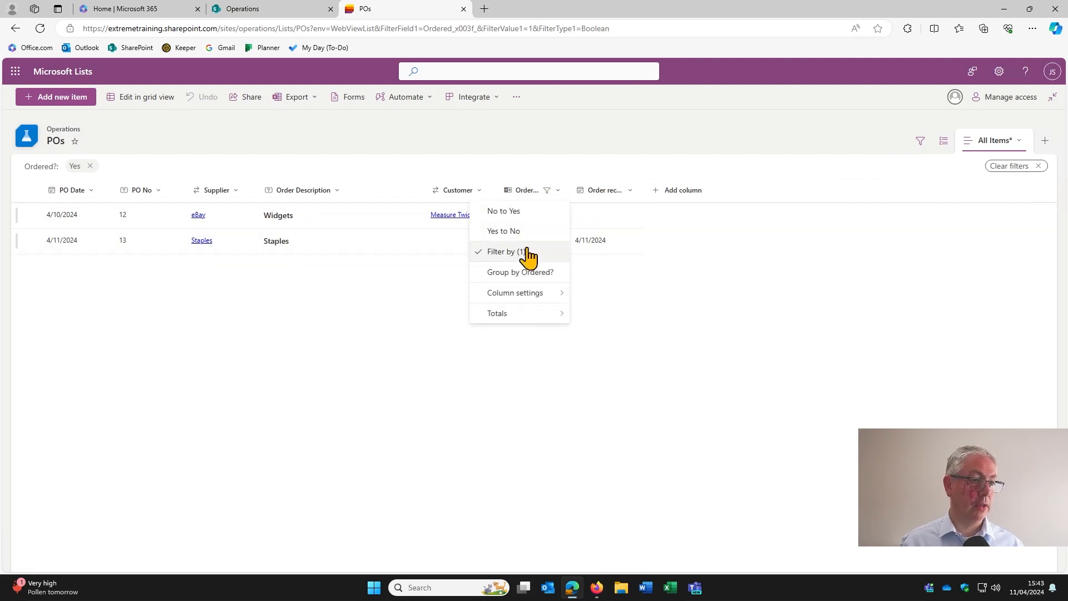
{"action": "left_click", "coordinate": [510, 257]}
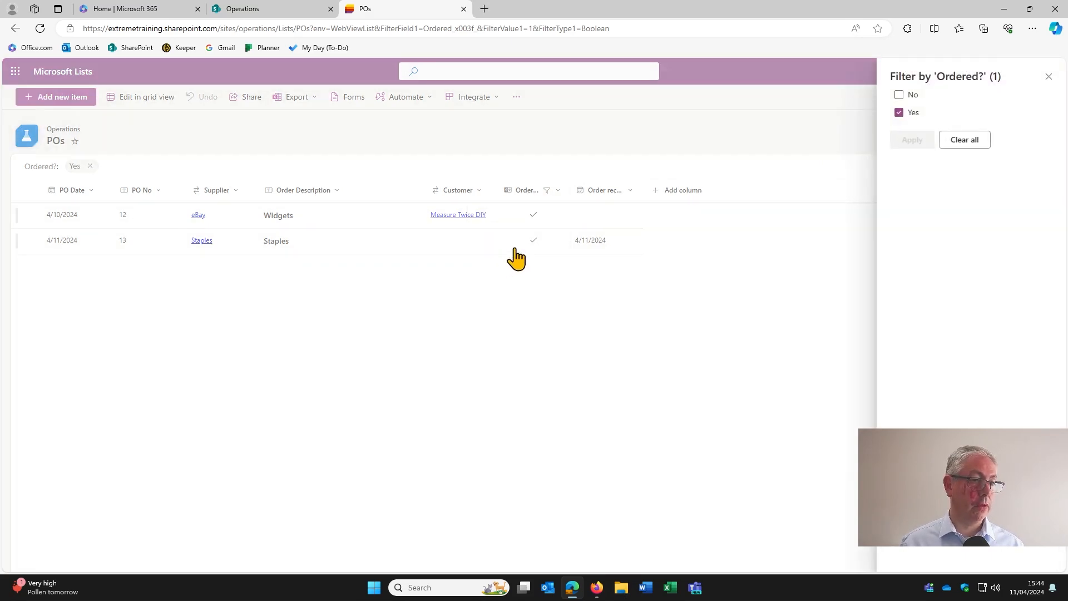
{"action": "left_click", "coordinate": [979, 143]}
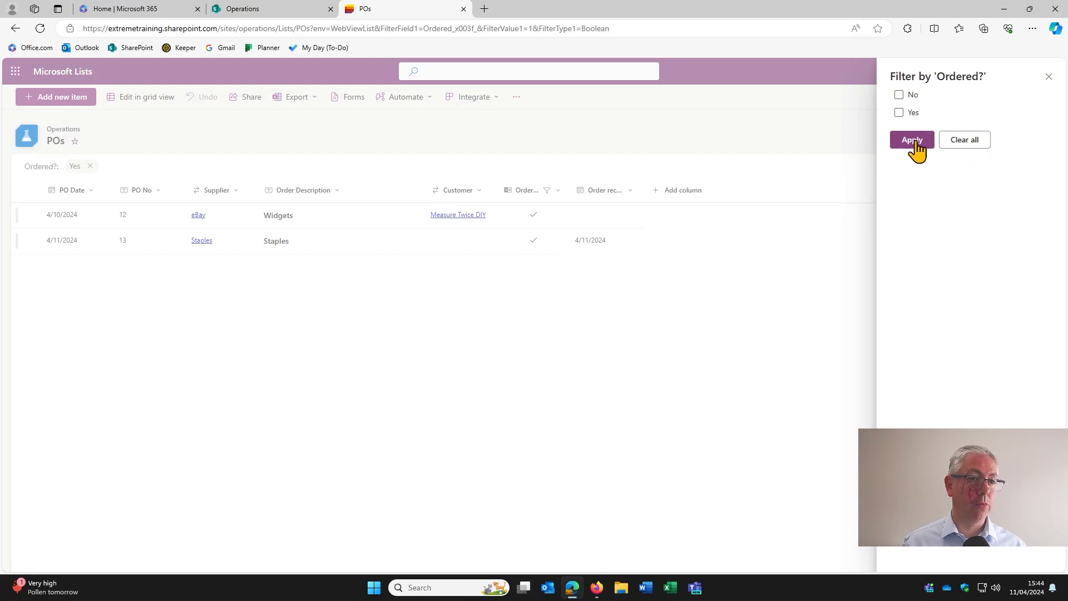
{"action": "left_click", "coordinate": [913, 142]}
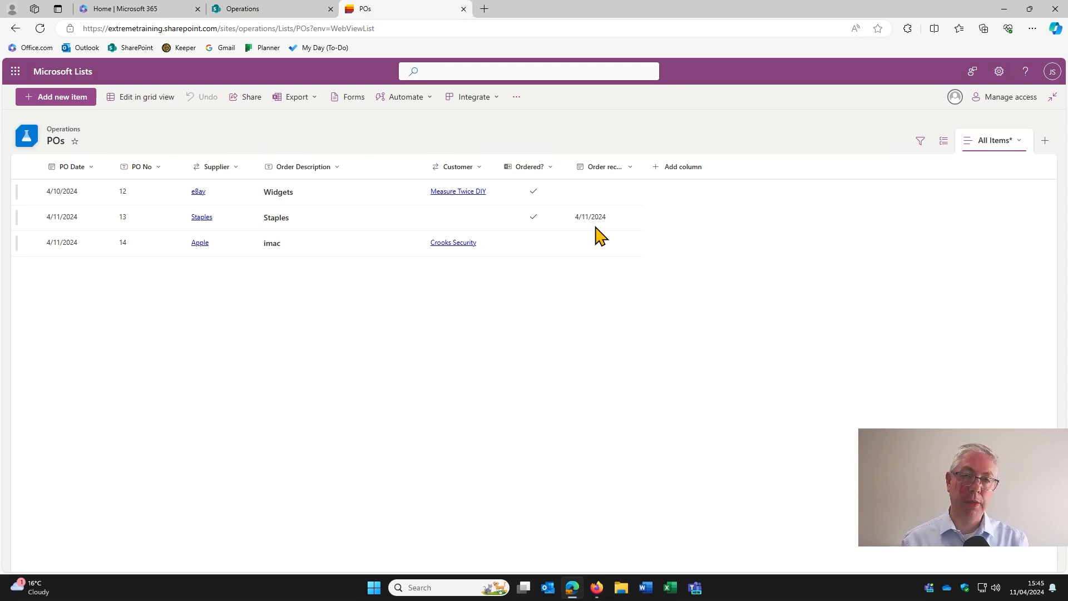
- Try the Format dates option on the Order received? column, view its style rules and discard the formatting
{"action": "left_click", "coordinate": [630, 167]}
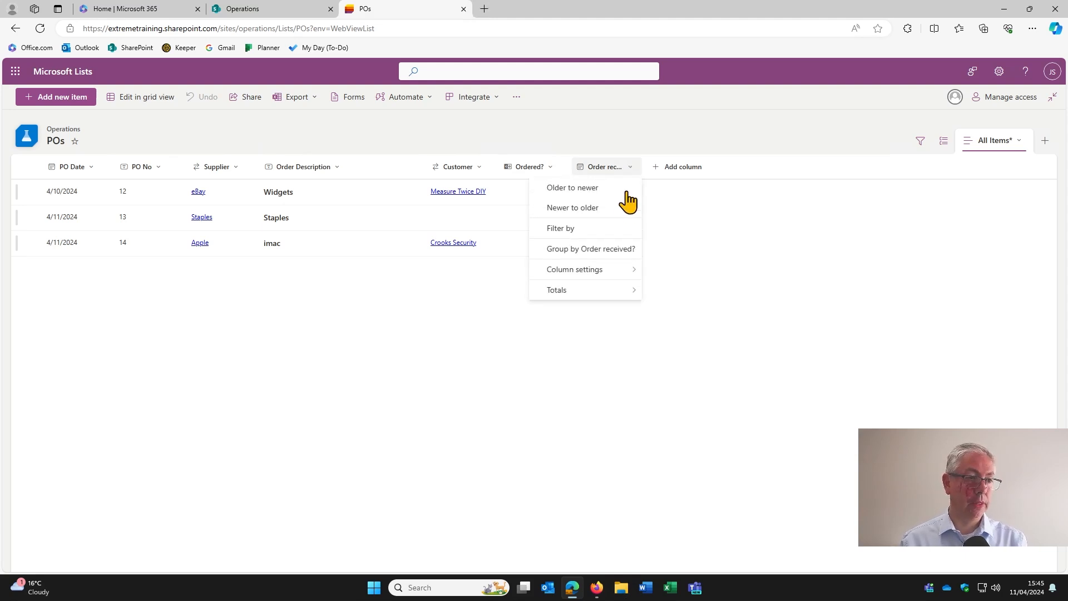
{"action": "mouse_move", "coordinate": [616, 275]}
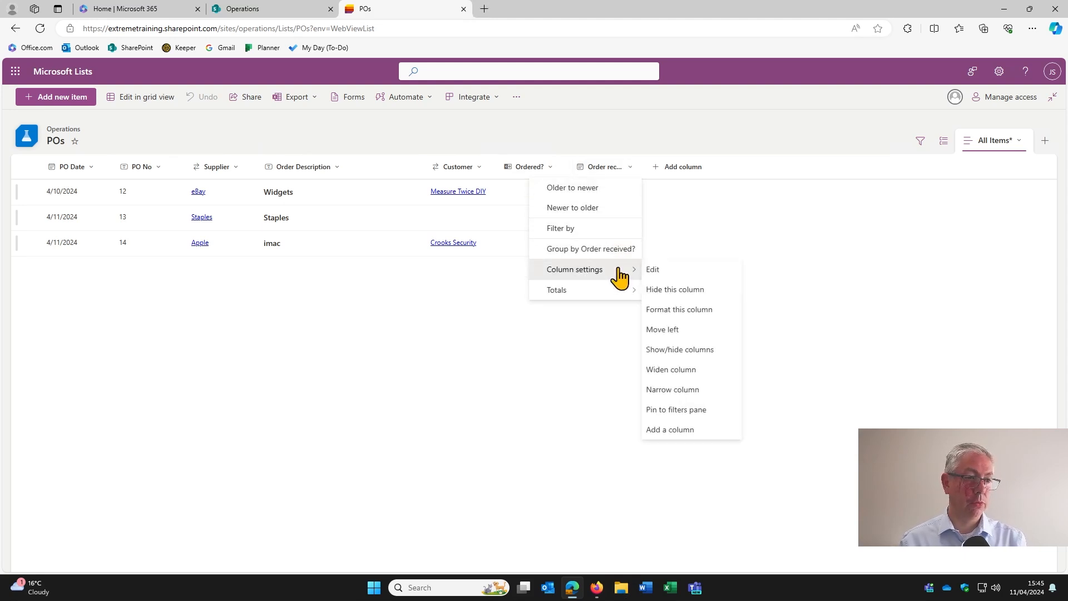
{"action": "left_click", "coordinate": [689, 317]}
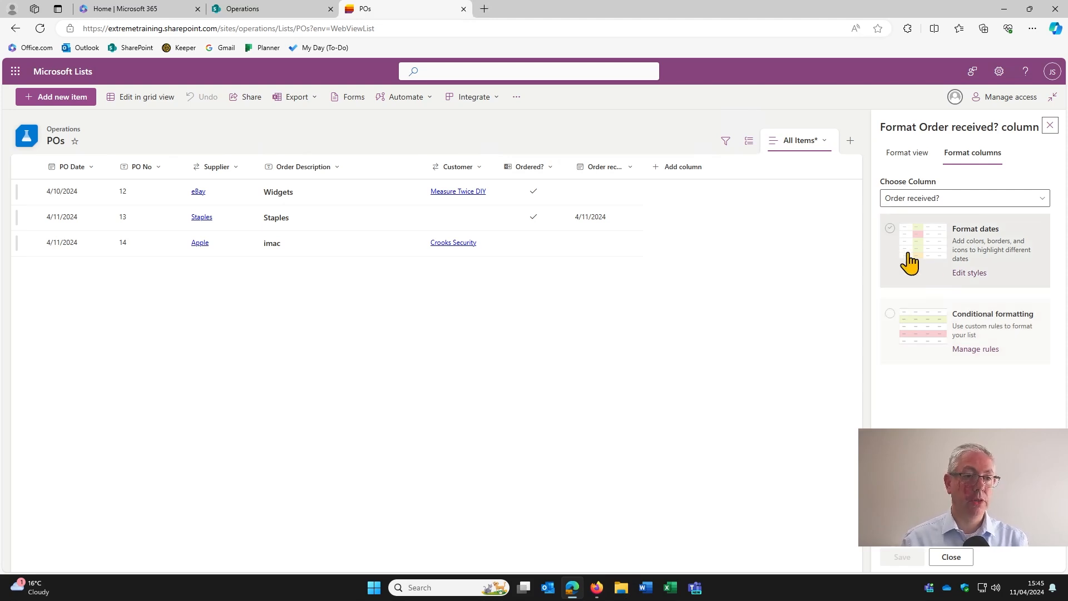
{"action": "left_click", "coordinate": [890, 229]}
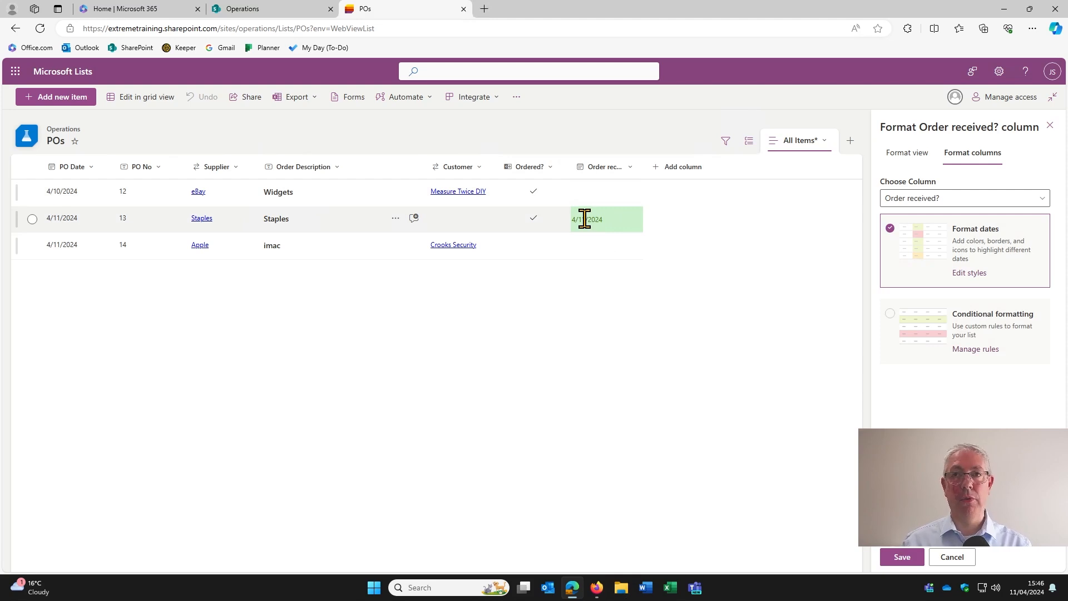
{"action": "left_click", "coordinate": [971, 273]}
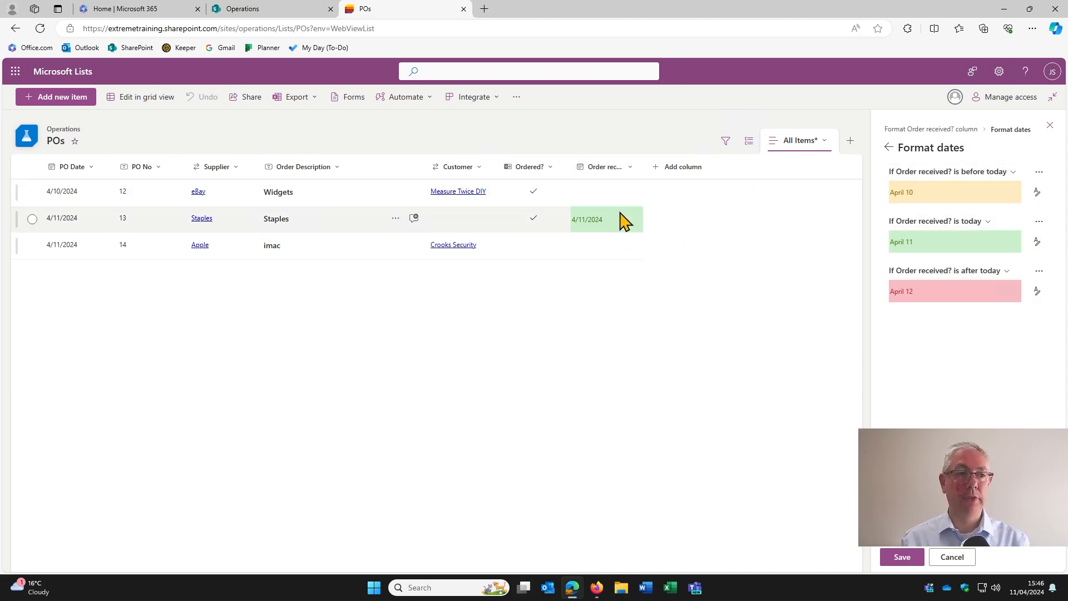
{"action": "left_click", "coordinate": [952, 557]}
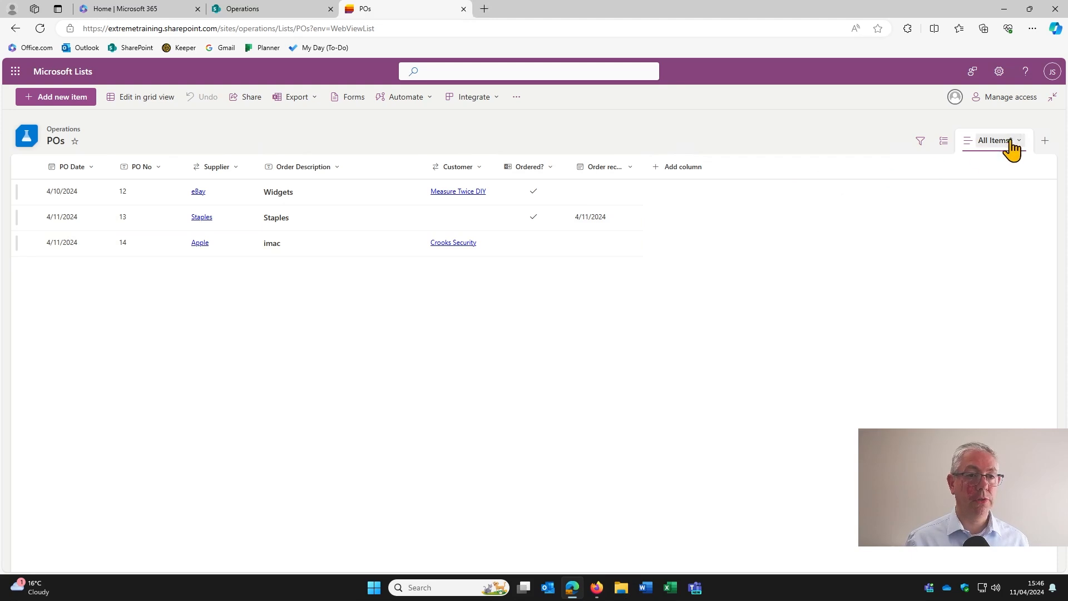
- Create a public board view named Ordered YN for the POs list, organized by the Ordered? column
{"action": "left_click", "coordinate": [1043, 141]}
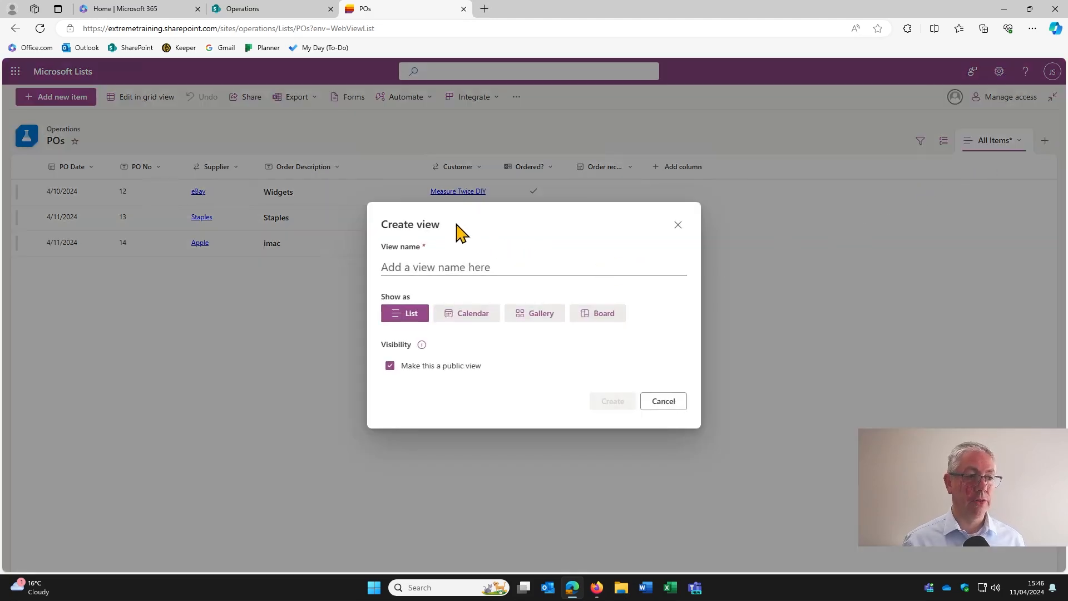
{"action": "left_click", "coordinate": [463, 266]}
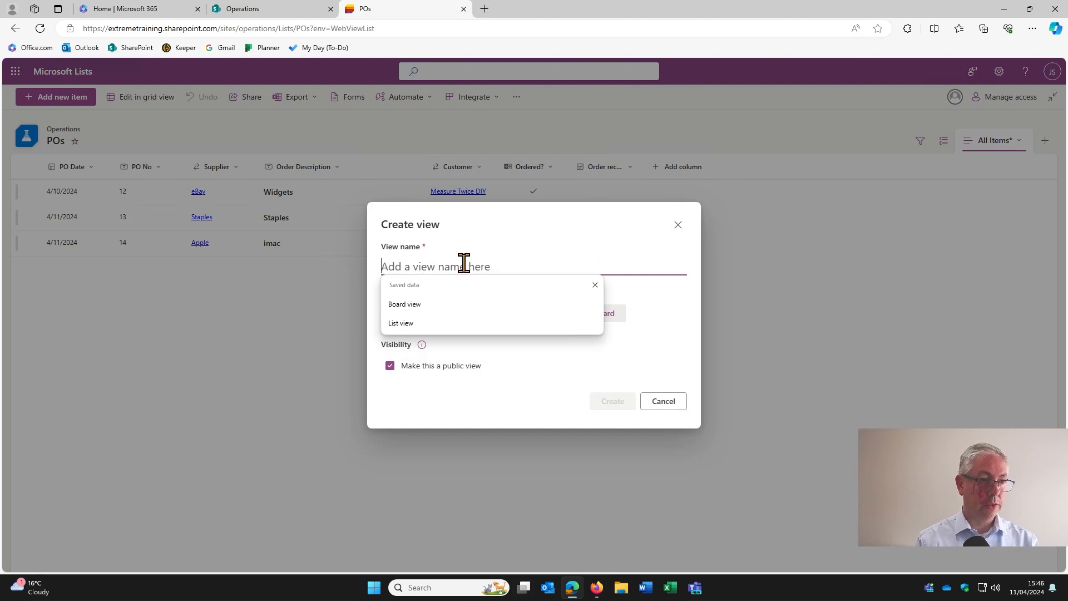
{"action": "type", "text": "Ordered YN"}
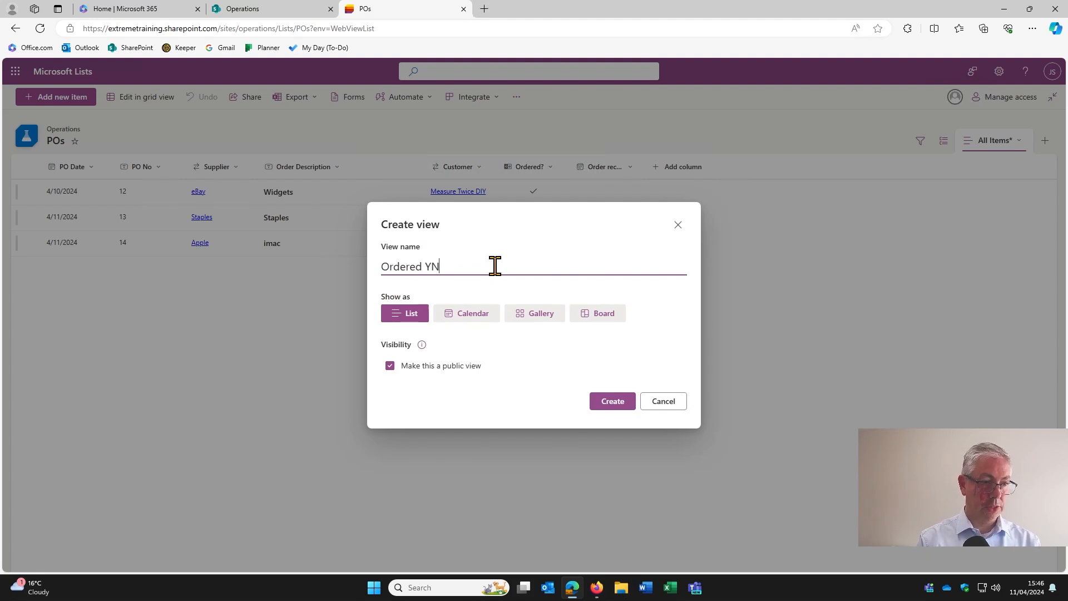
{"action": "left_click", "coordinate": [596, 315]}
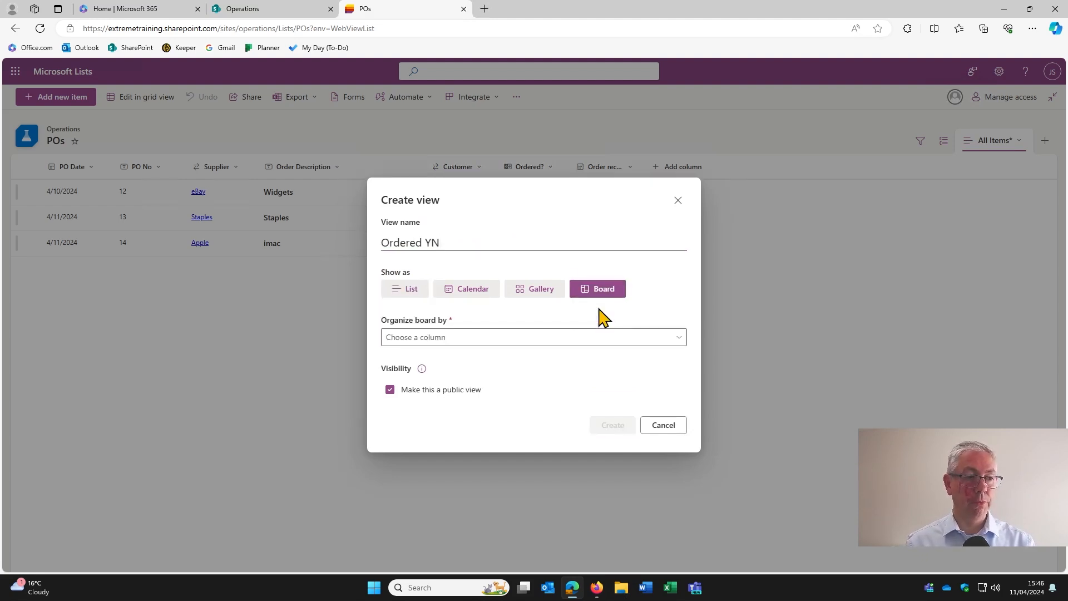
{"action": "left_click", "coordinate": [435, 340]}
{"action": "left_click", "coordinate": [420, 377]}
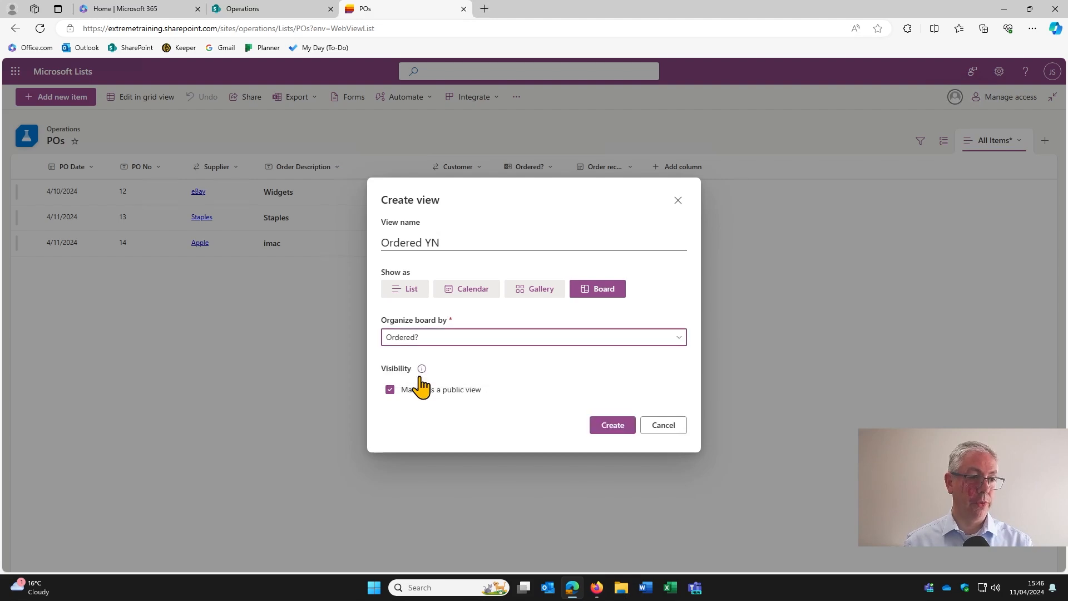
{"action": "left_click", "coordinate": [613, 425]}
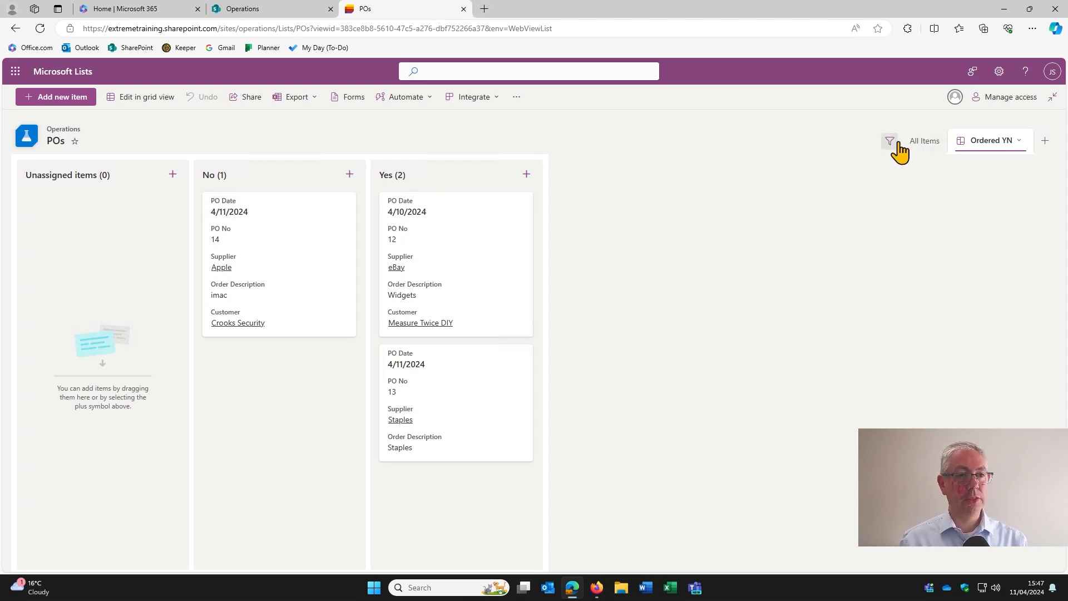
- Compare the All Items and Ordered YN views and delete the Ordered YN view
{"action": "left_click", "coordinate": [932, 145]}
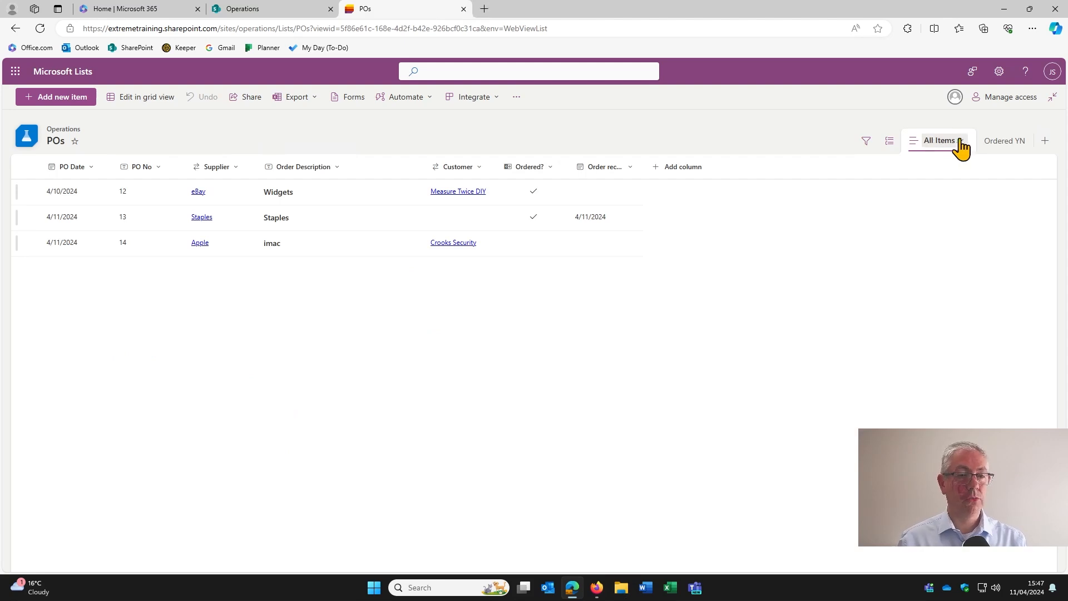
{"action": "left_click", "coordinate": [1007, 146]}
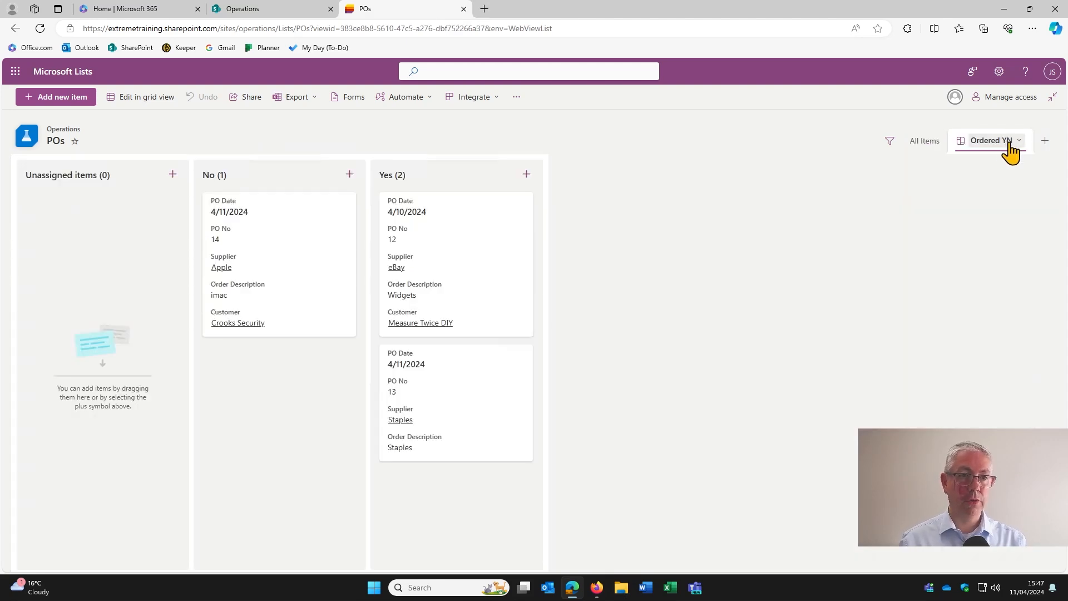
{"action": "left_click", "coordinate": [1020, 147]}
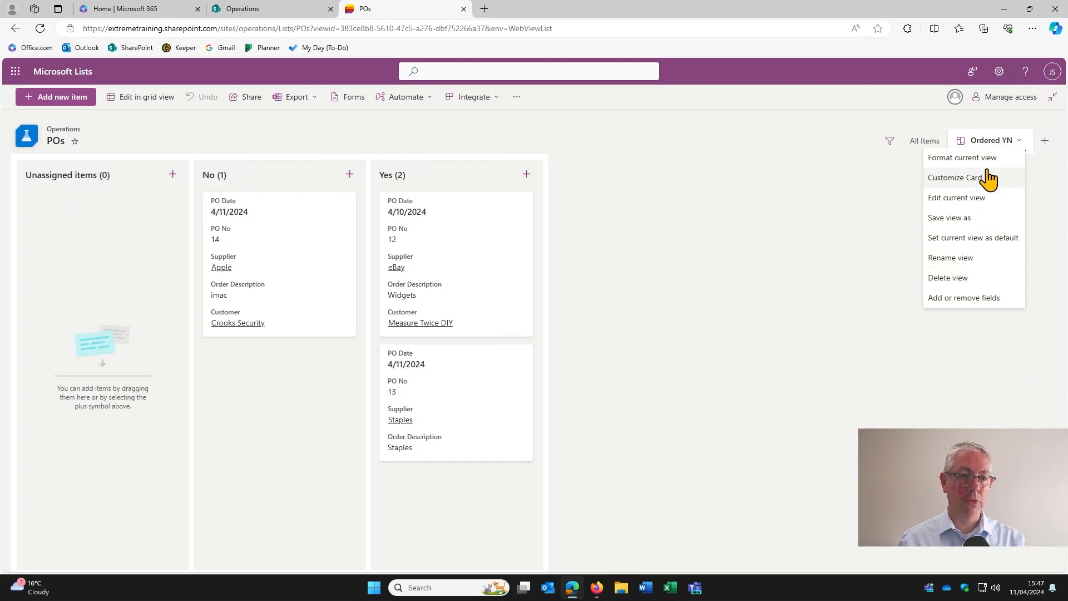
{"action": "left_click", "coordinate": [963, 278]}
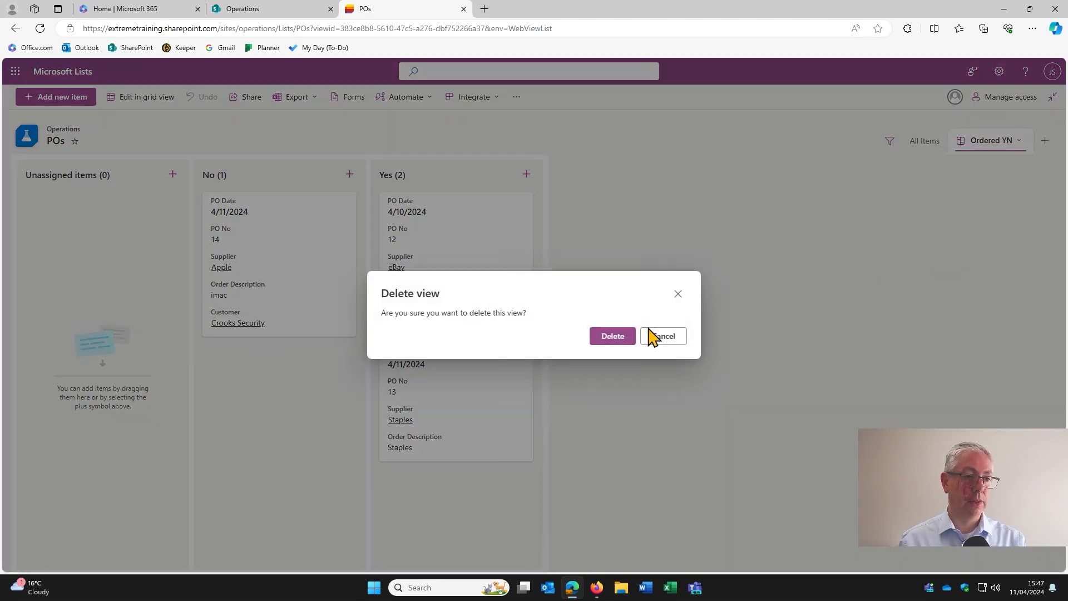
{"action": "left_click", "coordinate": [616, 338]}
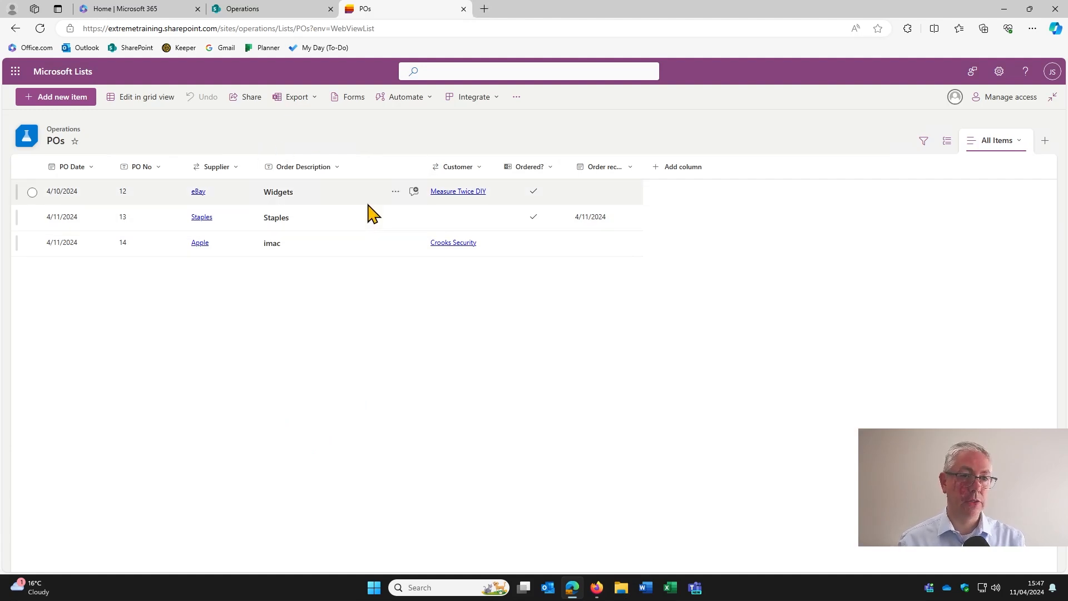
- Open the Widgets order description for editing in grid view and exit the grid without changing it
{"action": "left_click", "coordinate": [136, 106]}
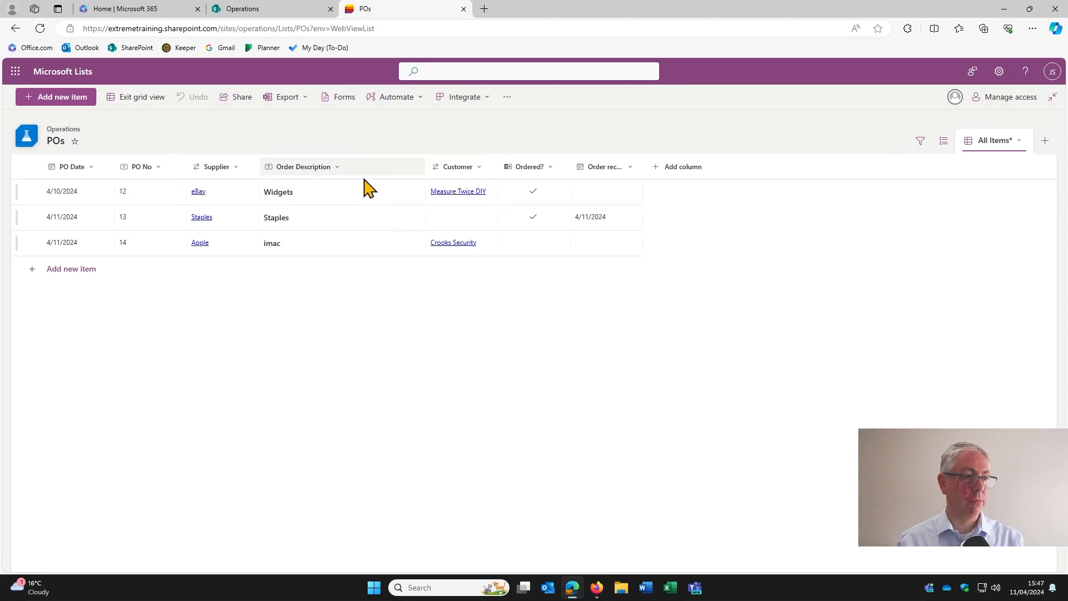
{"action": "left_click", "coordinate": [322, 197]}
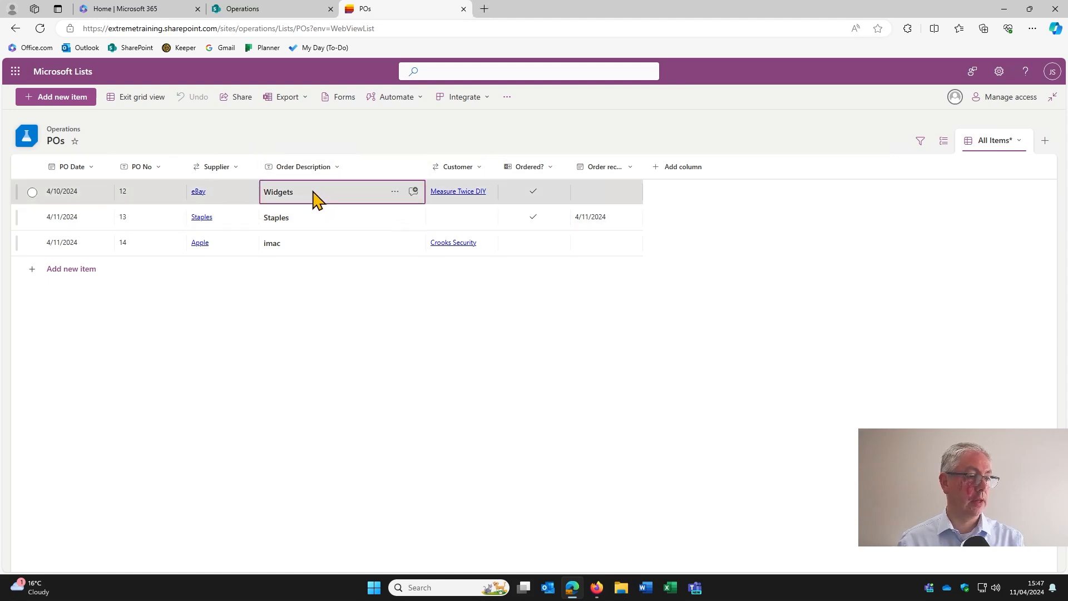
{"action": "left_click", "coordinate": [318, 197]}
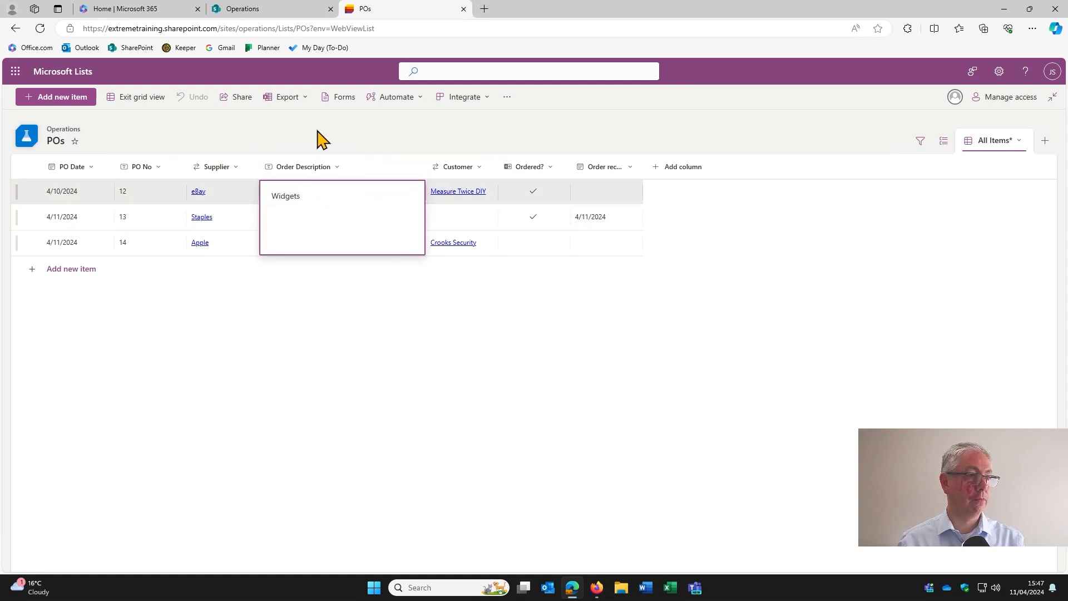
{"action": "left_click", "coordinate": [141, 98]}
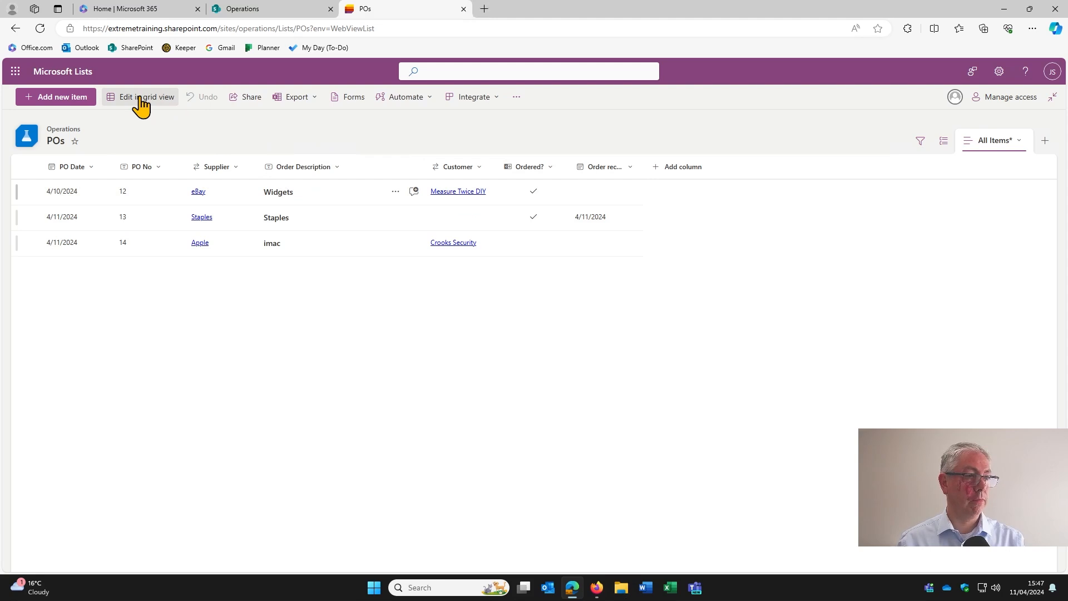
- Examine the export, automation rule and alert options available for the POs list
{"action": "left_click", "coordinate": [301, 101]}
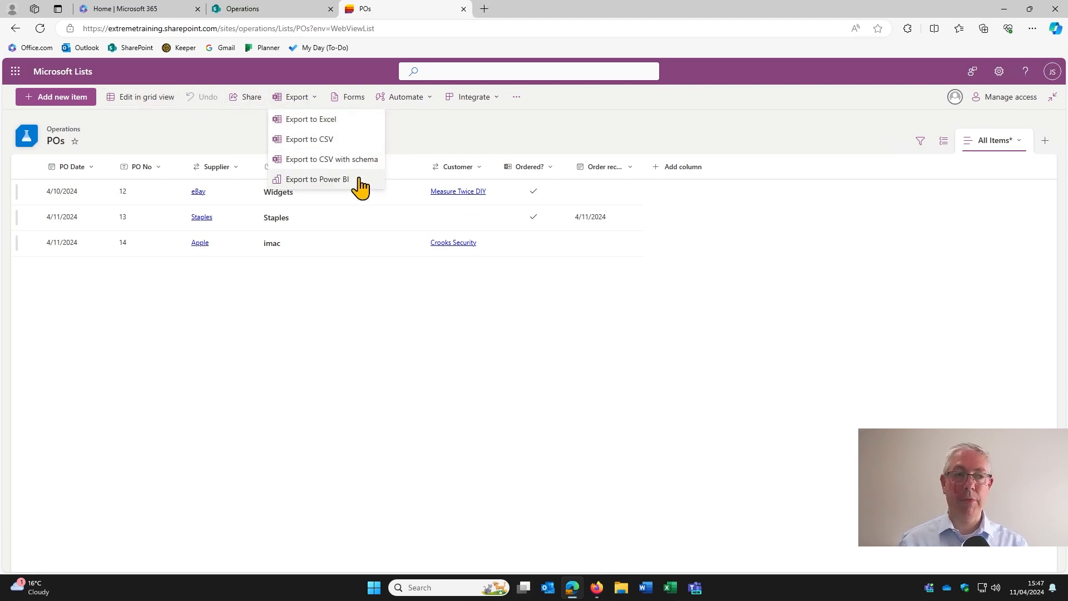
{"action": "left_click", "coordinate": [442, 133]}
{"action": "left_click", "coordinate": [425, 100]}
{"action": "mouse_move", "coordinate": [429, 119]}
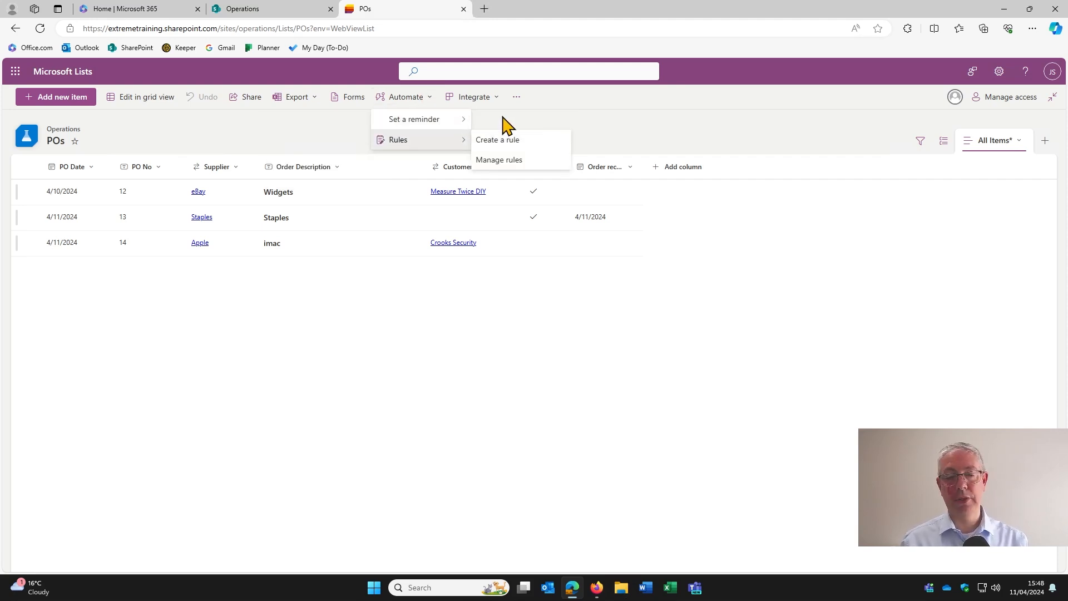
{"action": "left_click", "coordinate": [516, 98]}
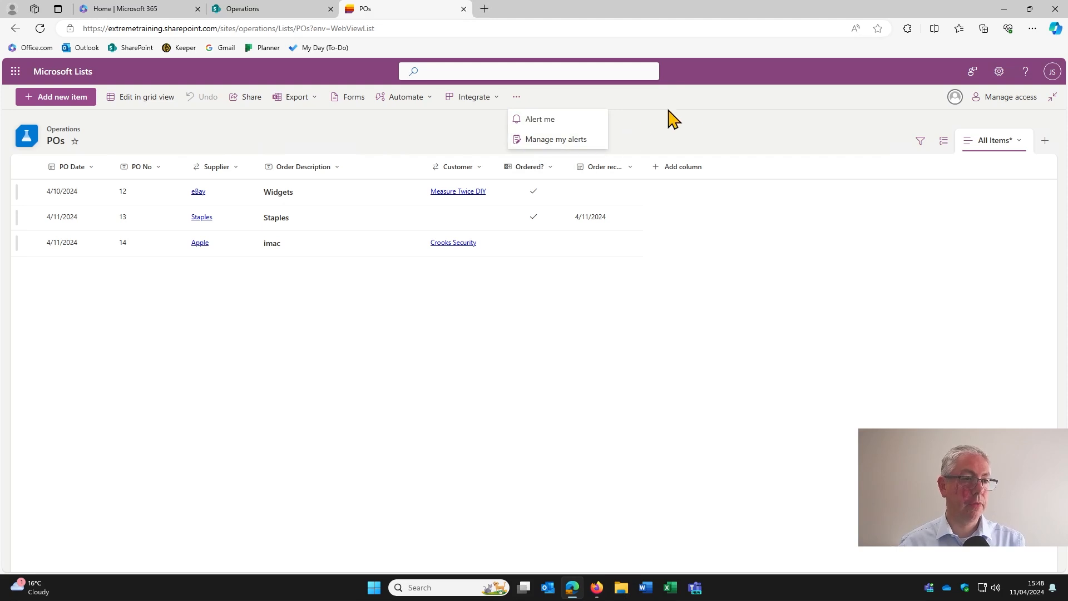
{"action": "left_click", "coordinate": [708, 107]}
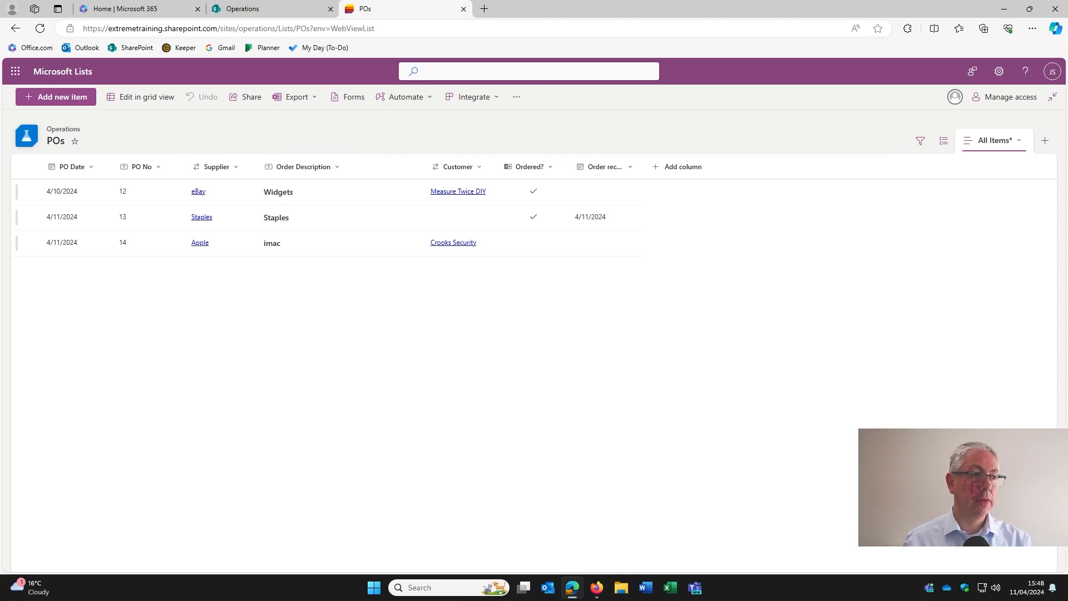
- Return from Microsoft Lists to the Operations SharePoint site, open its POs list and view the blank new item form
{"action": "left_click", "coordinate": [54, 76]}
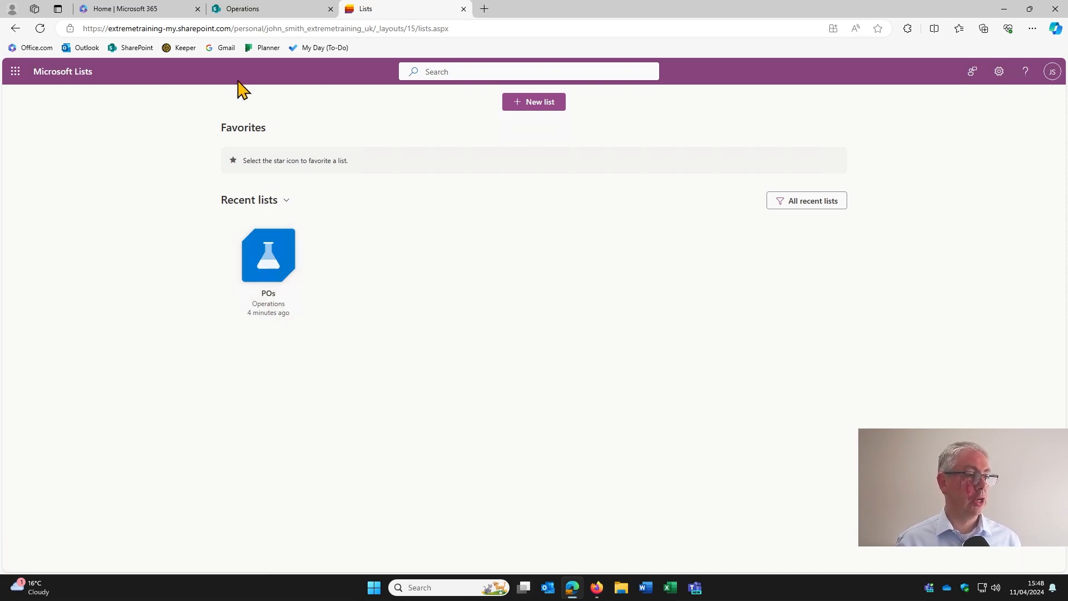
{"action": "left_click", "coordinate": [246, 12]}
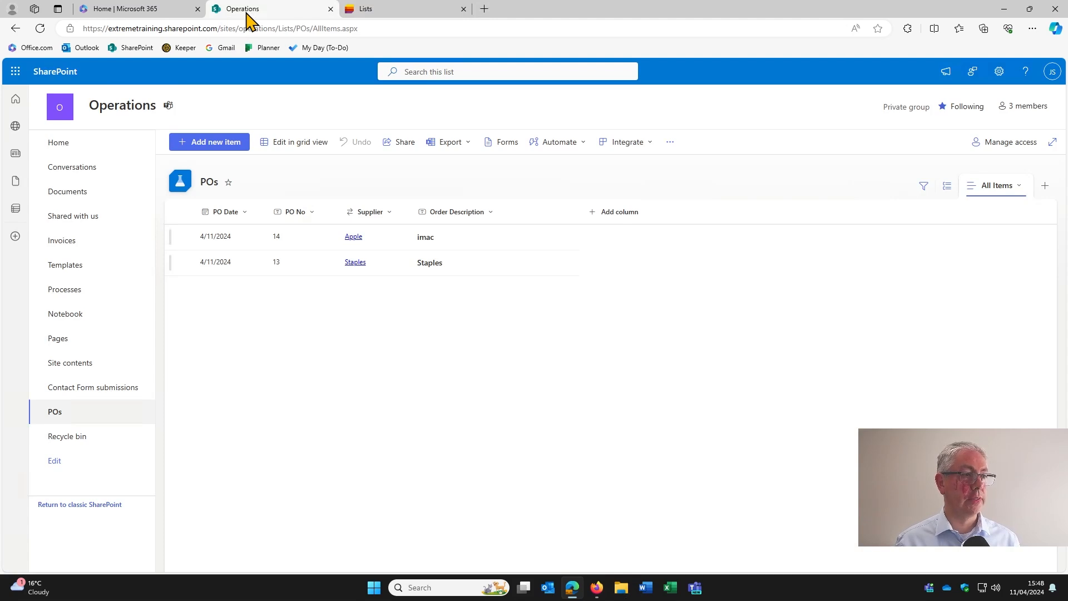
{"action": "left_click", "coordinate": [59, 144]}
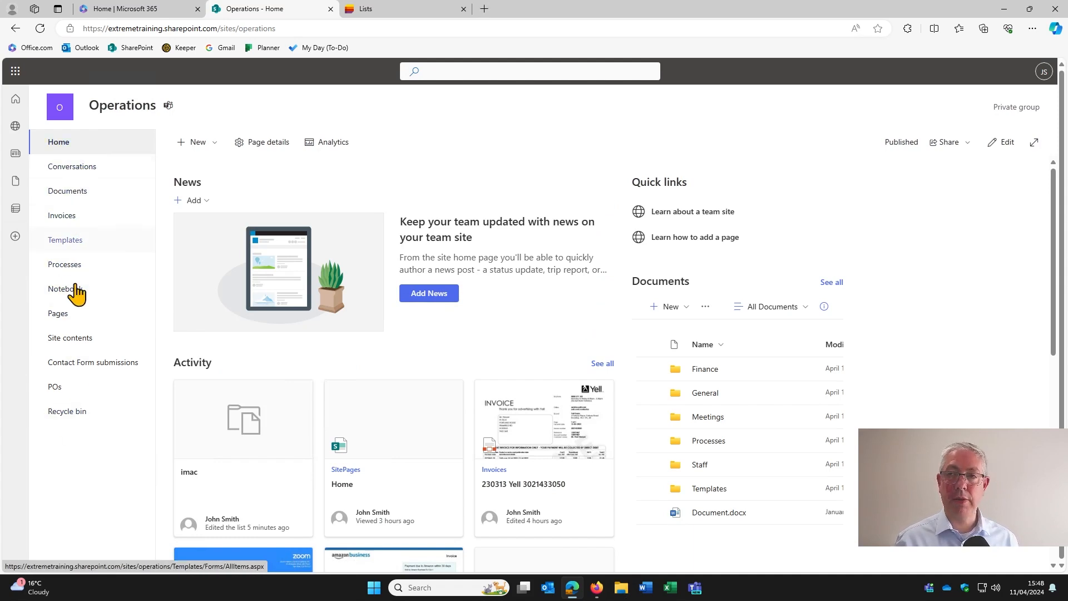
{"action": "left_click", "coordinate": [55, 388]}
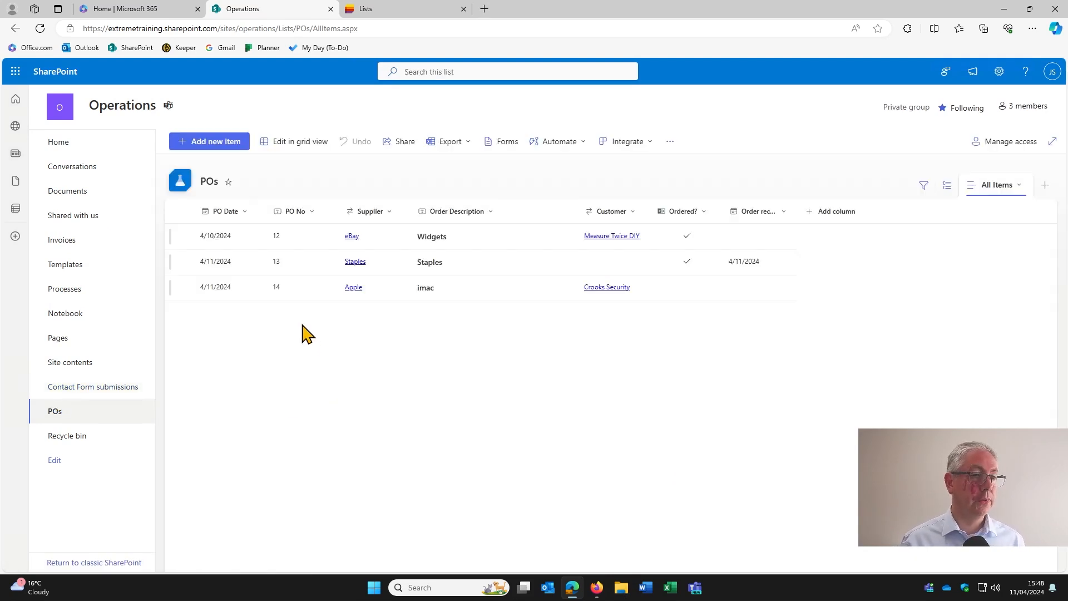
{"action": "left_click", "coordinate": [214, 143]}
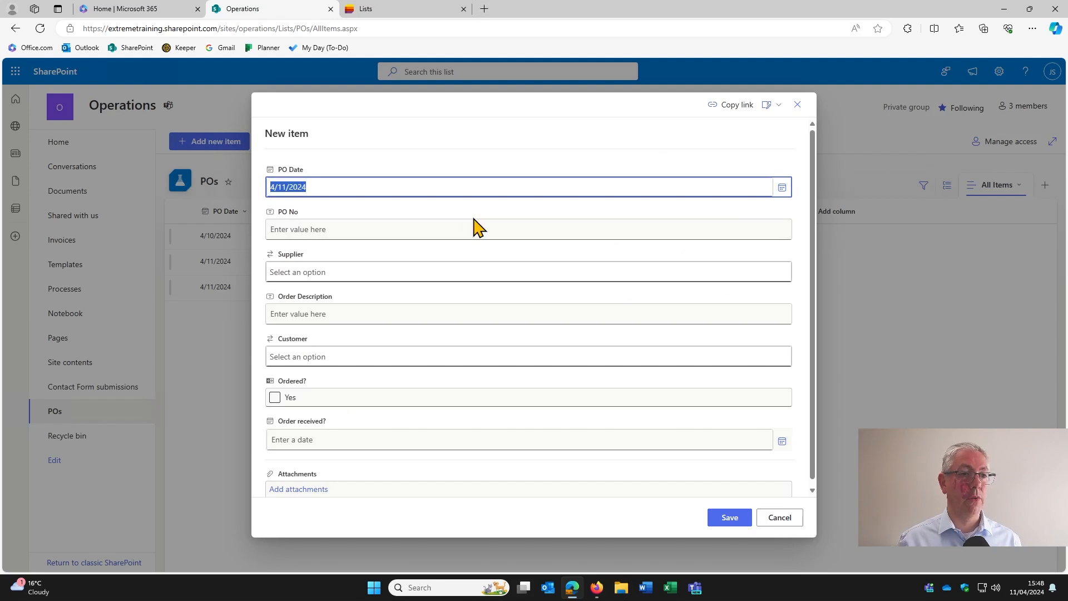
{"action": "left_click", "coordinate": [798, 105]}
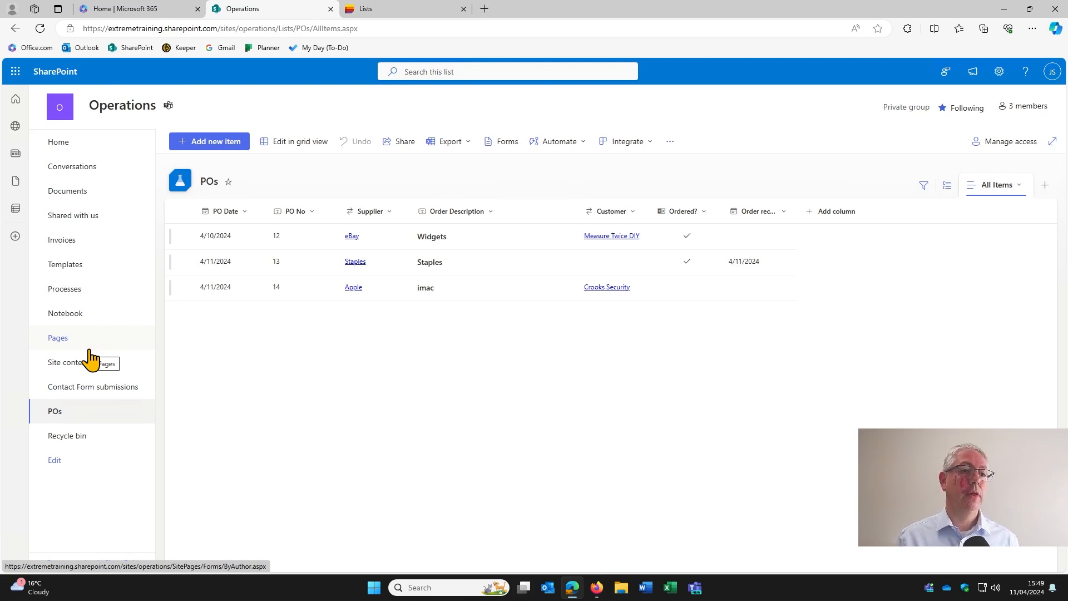
- View the Operations site's contents and check the actions available for the Suppliers list
{"action": "left_click", "coordinate": [1000, 76]}
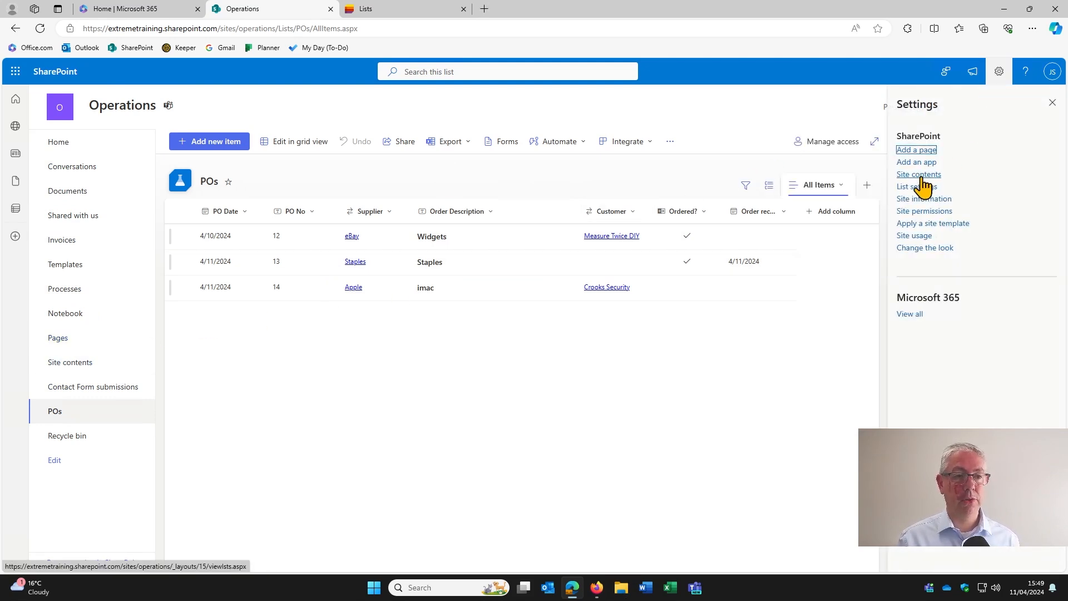
{"action": "left_click", "coordinate": [923, 175]}
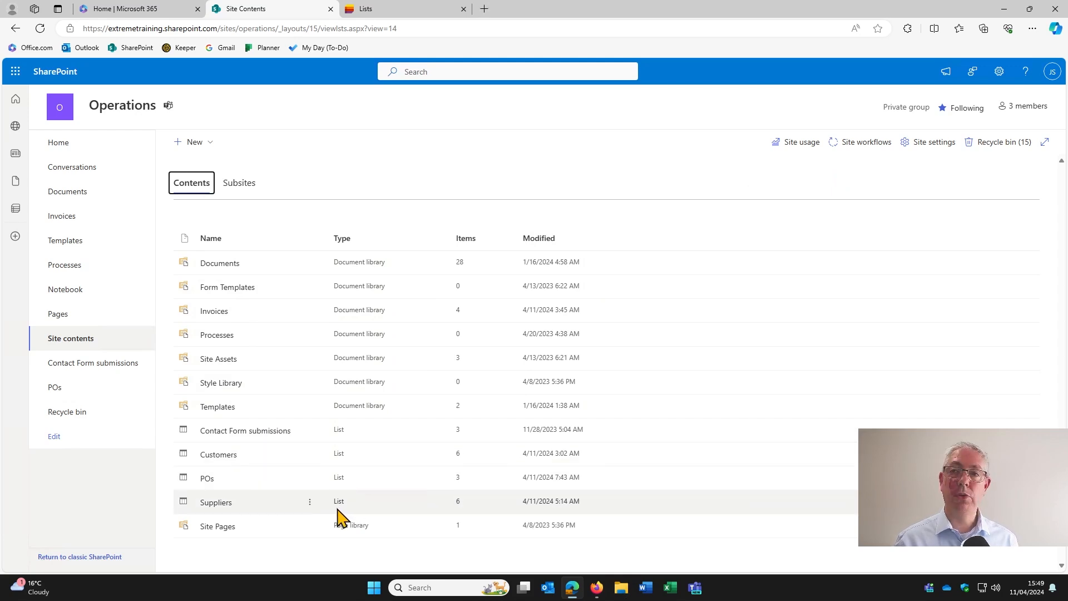
{"action": "left_click", "coordinate": [309, 503]}
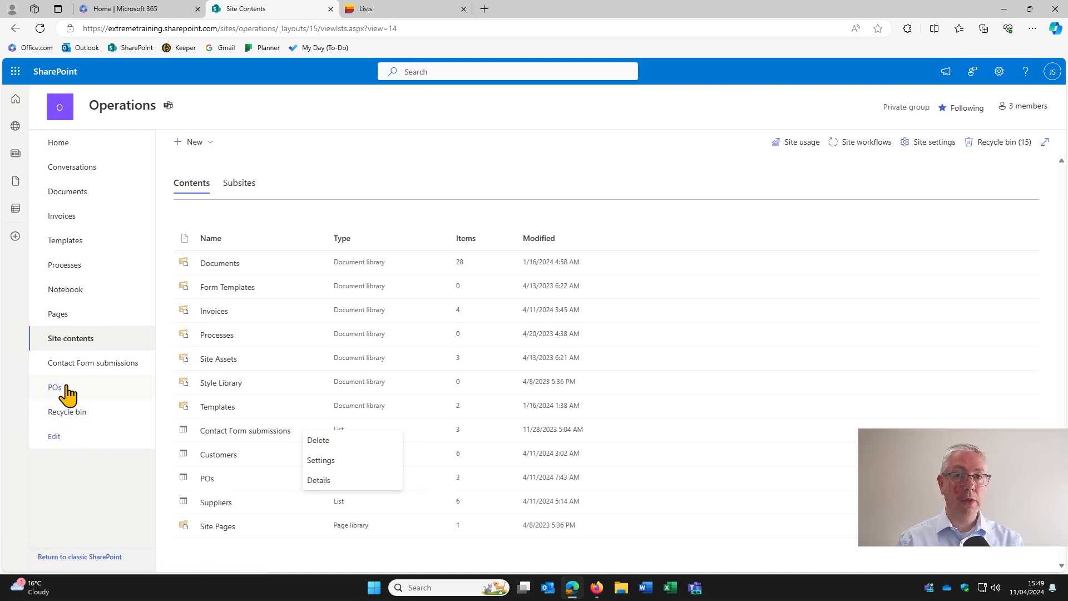
- Move the POs link directly below Home in the site navigation, save the navigation, and open the site's home page
{"action": "left_click", "coordinate": [55, 438]}
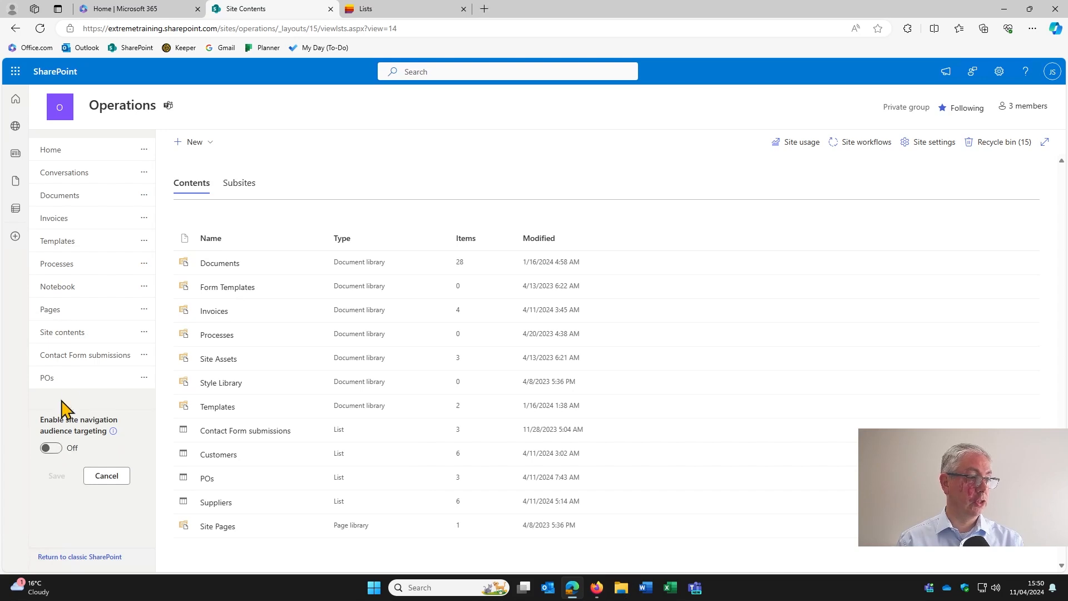
{"action": "left_click", "coordinate": [141, 378]}
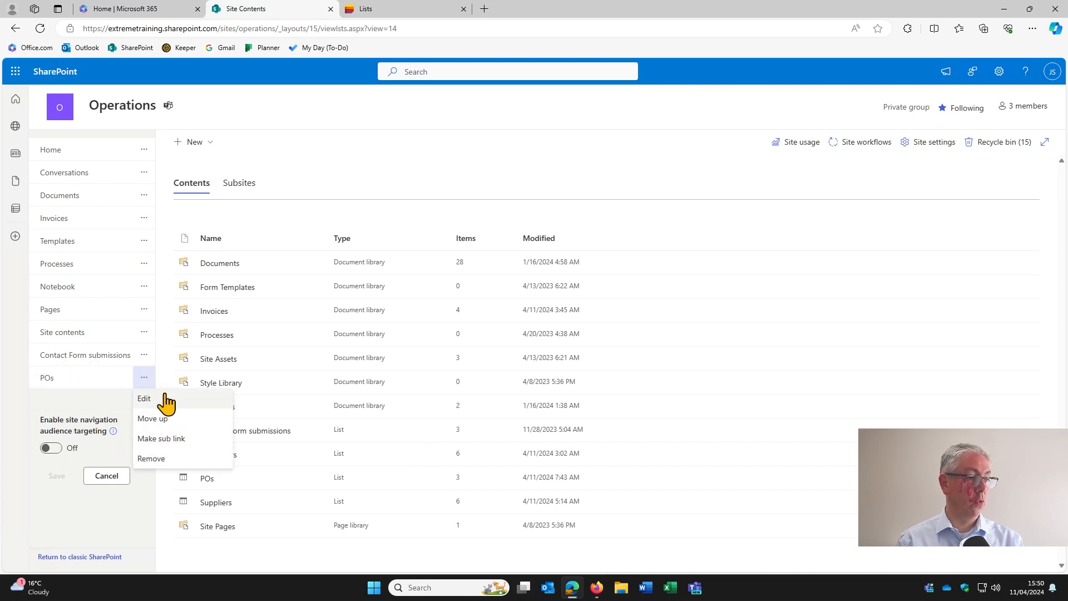
{"action": "left_click", "coordinate": [76, 389]}
{"action": "left_click", "coordinate": [71, 384]}
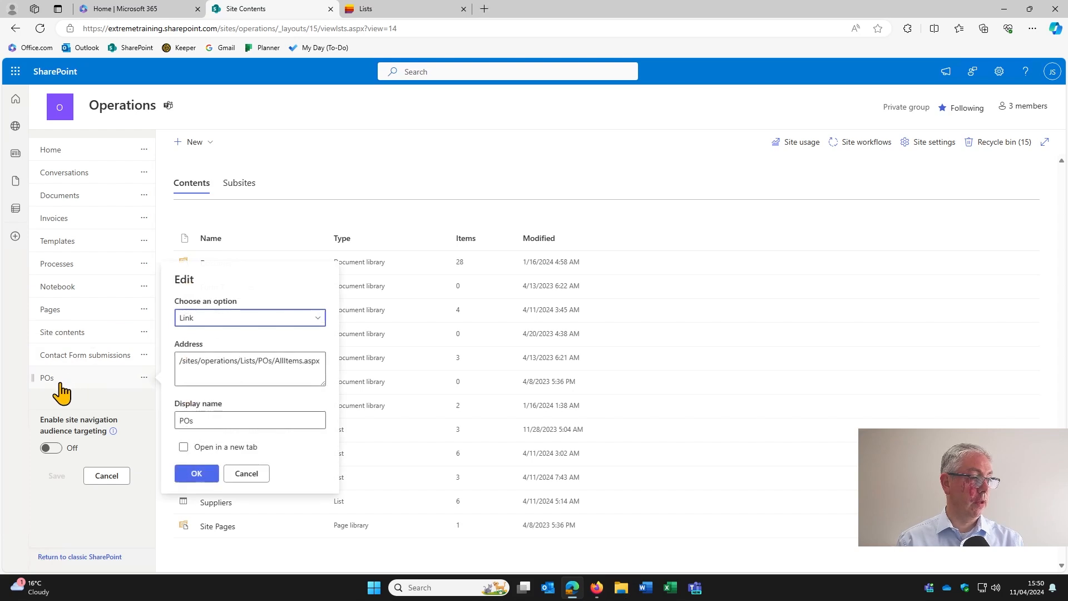
{"action": "left_click_drag", "start_coordinate": [58, 392], "coordinate": [67, 173]}
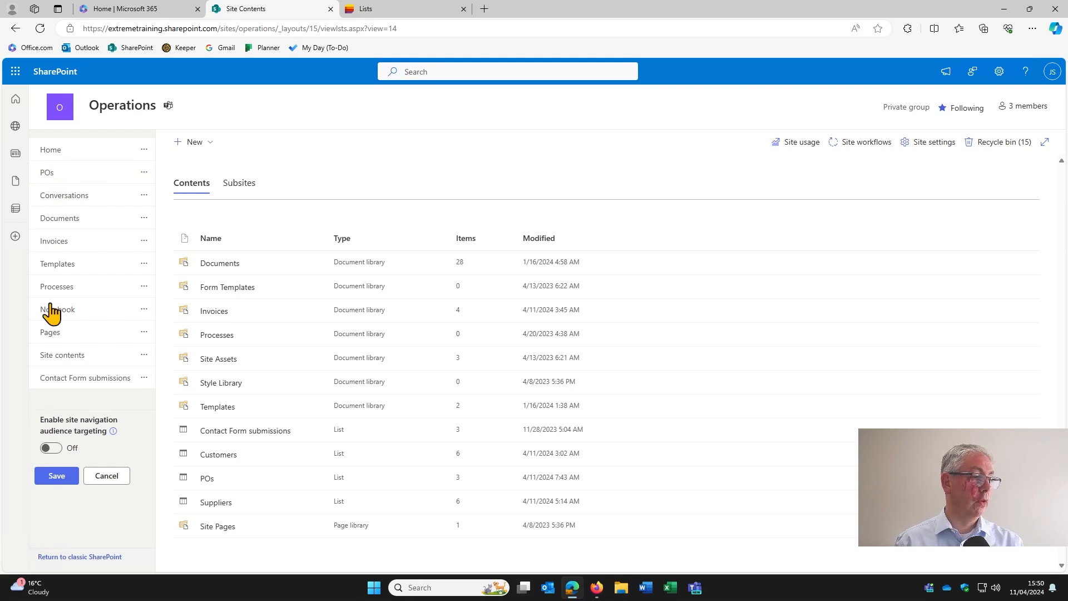
{"action": "left_click", "coordinate": [57, 476]}
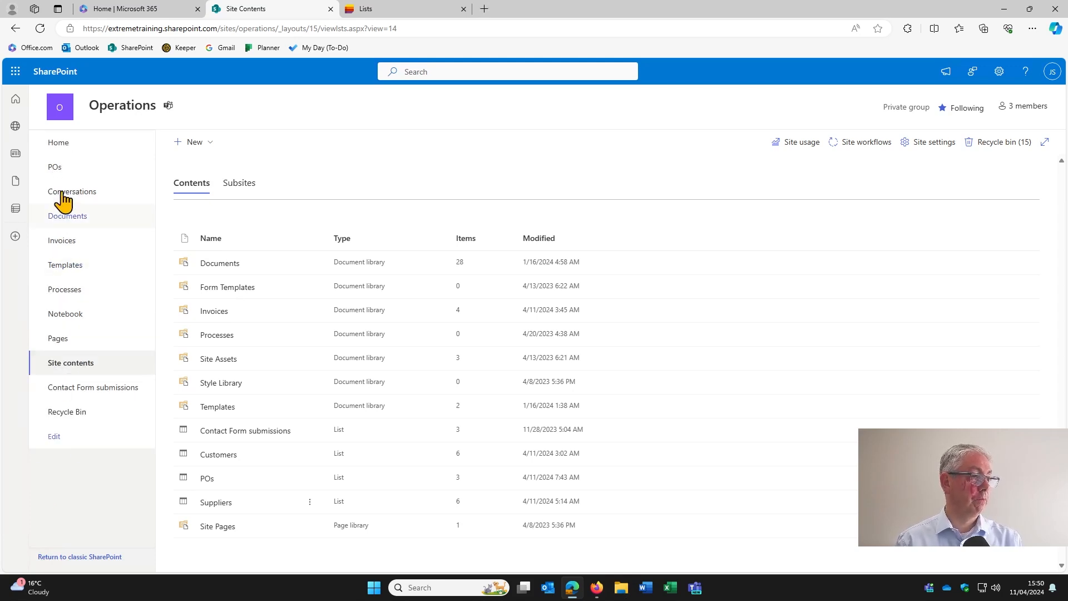
{"action": "left_click", "coordinate": [60, 146]}
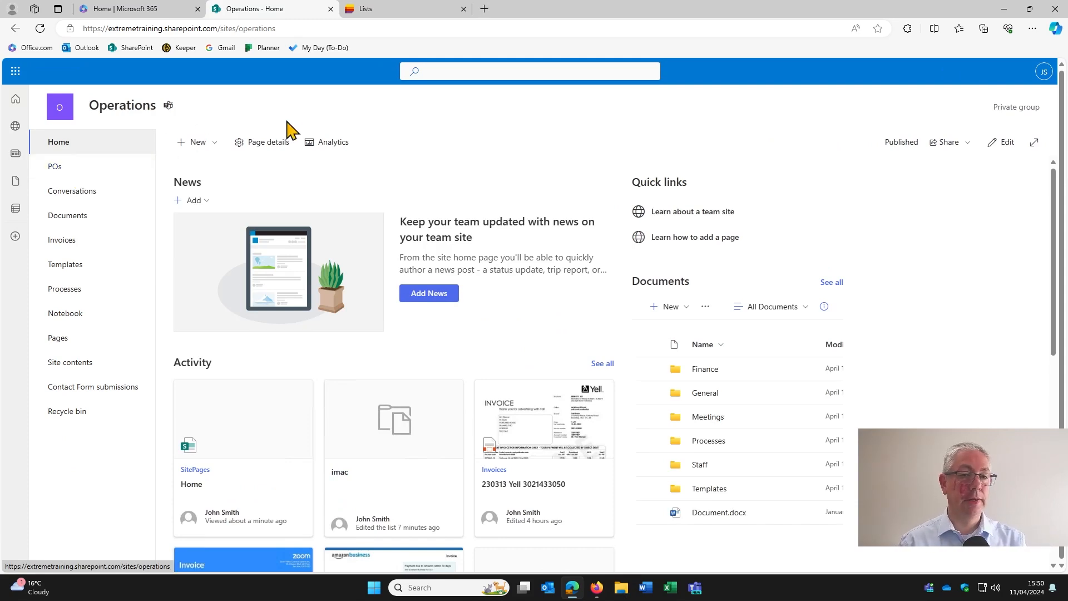
- Switch to Microsoft Lists, start a new list and preview the columns of the Travel requests with approvals template
{"action": "left_click", "coordinate": [385, 12]}
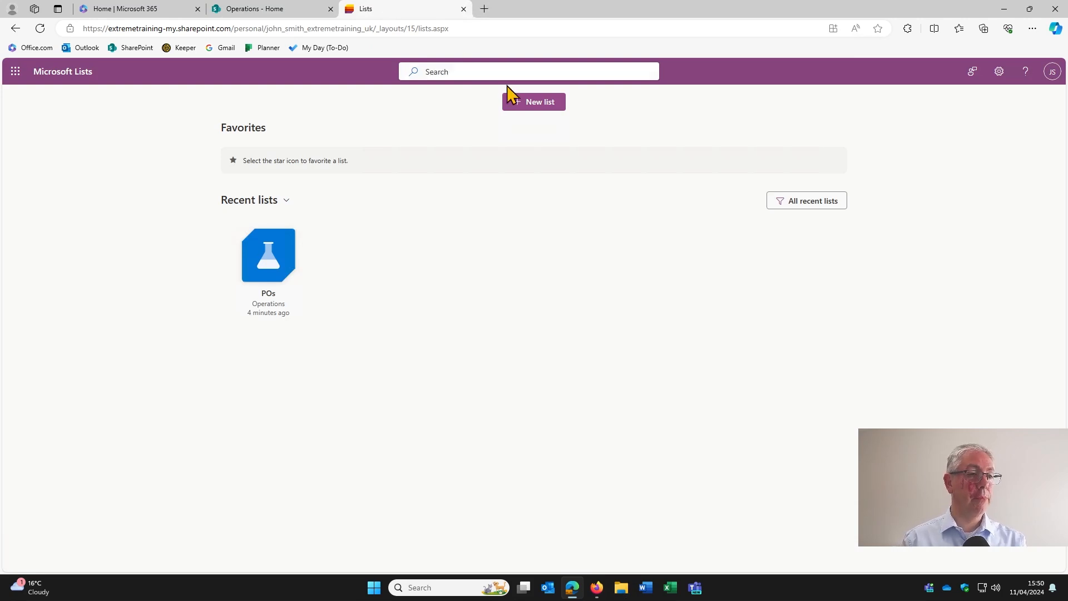
{"action": "left_click", "coordinate": [528, 106]}
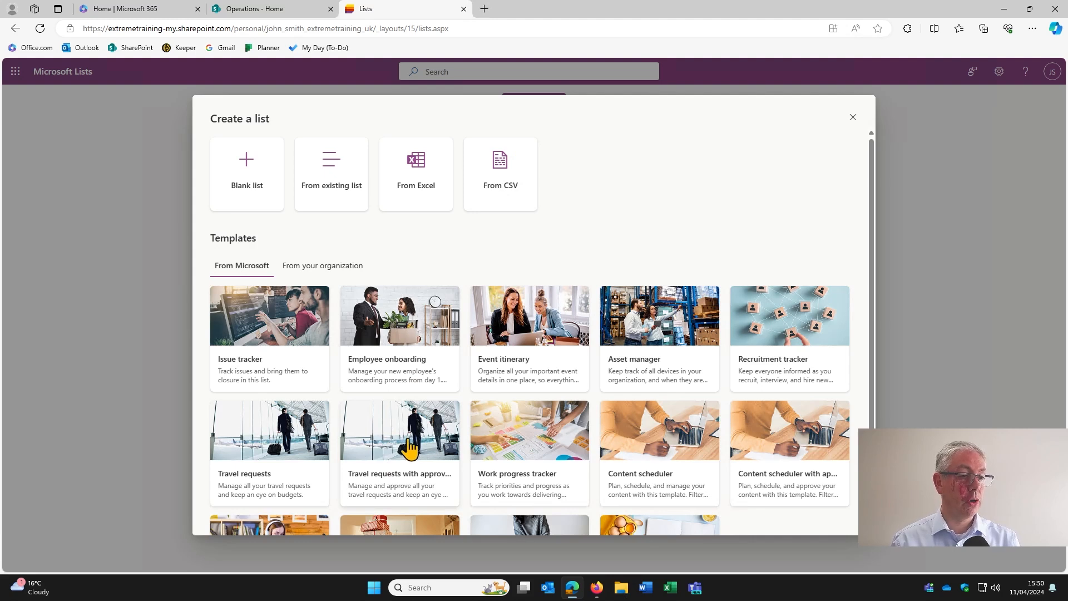
{"action": "left_click", "coordinate": [408, 472]}
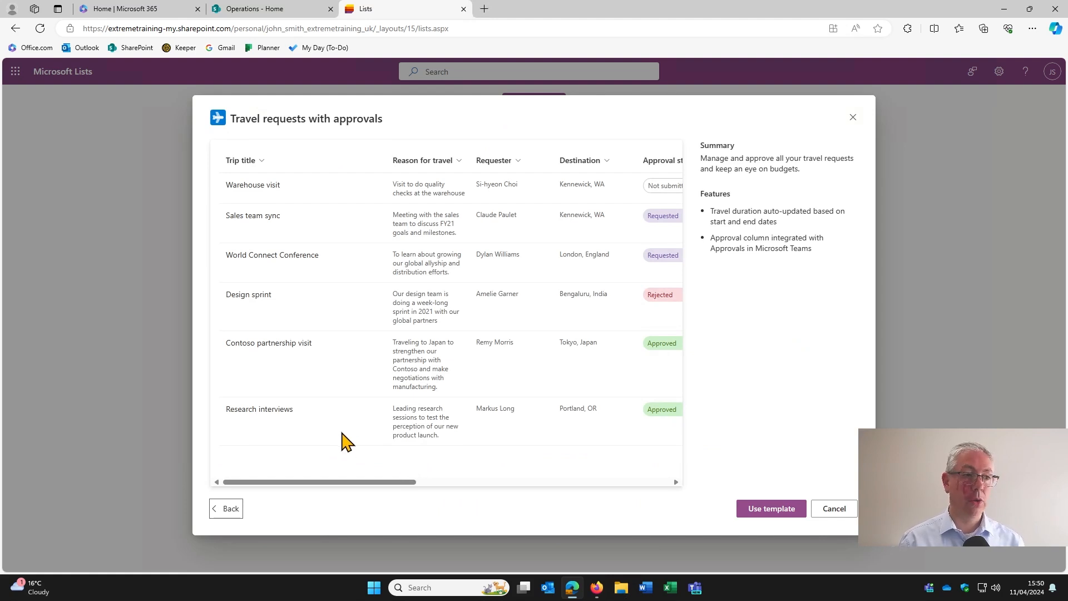
{"action": "mouse_move", "coordinate": [315, 481]}
{"action": "left_mouse_down"}
{"action": "mouse_move", "coordinate": [381, 482]}
{"action": "mouse_move", "coordinate": [314, 482]}
{"action": "left_mouse_up"}
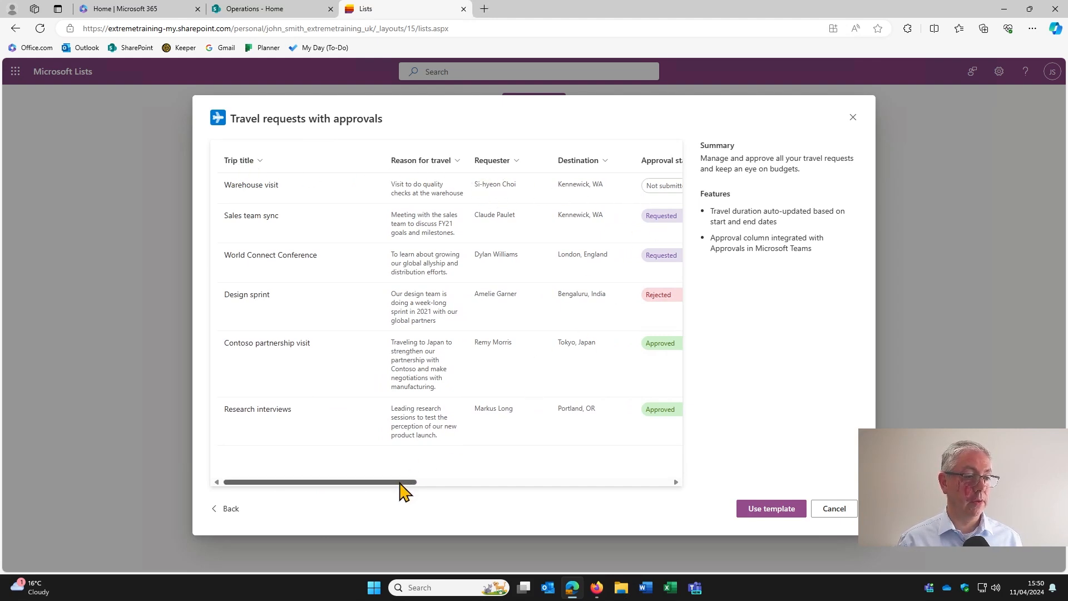
{"action": "left_click_drag", "start_coordinate": [400, 483], "coordinate": [531, 483]}
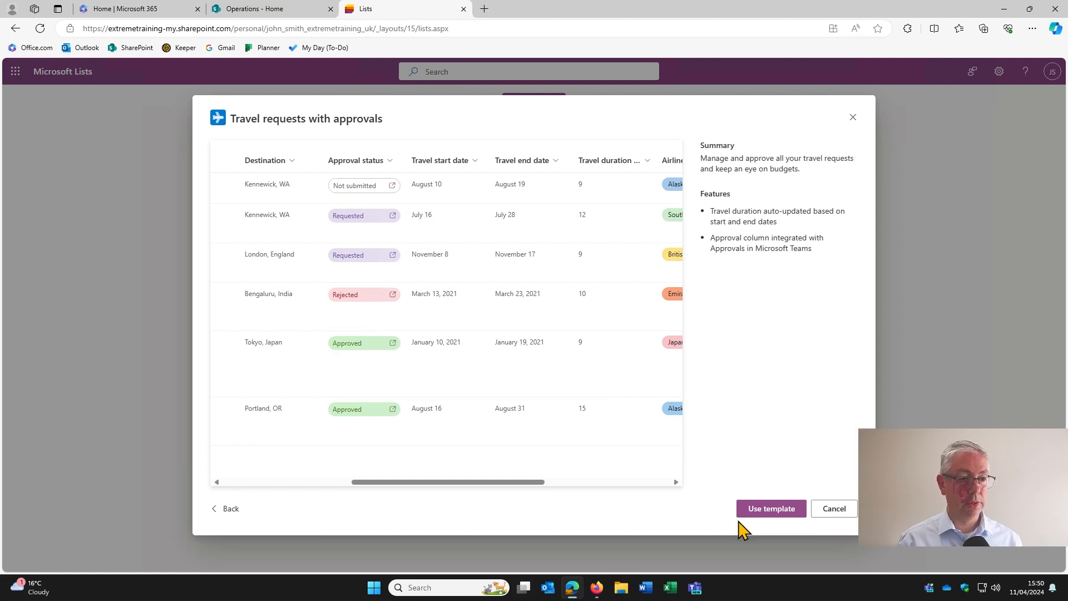
- Create a list from the travel requests template, named Travel approval, with the dark green colour, saved to My lists
{"action": "left_click", "coordinate": [767, 510]}
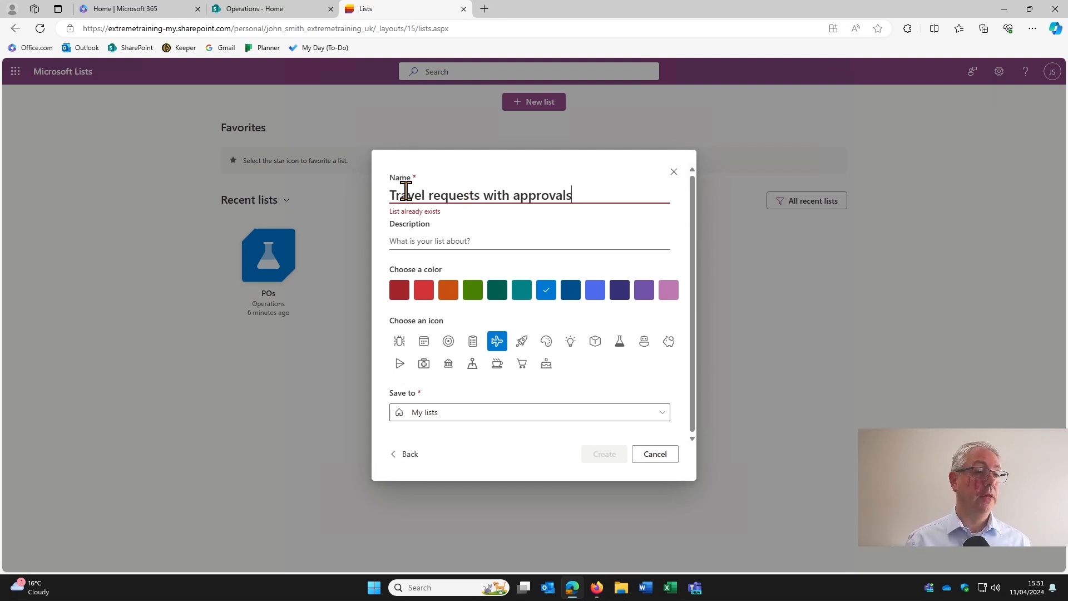
{"action": "left_click_drag", "start_coordinate": [395, 194], "coordinate": [499, 193]}
{"action": "left_click", "coordinate": [503, 191]}
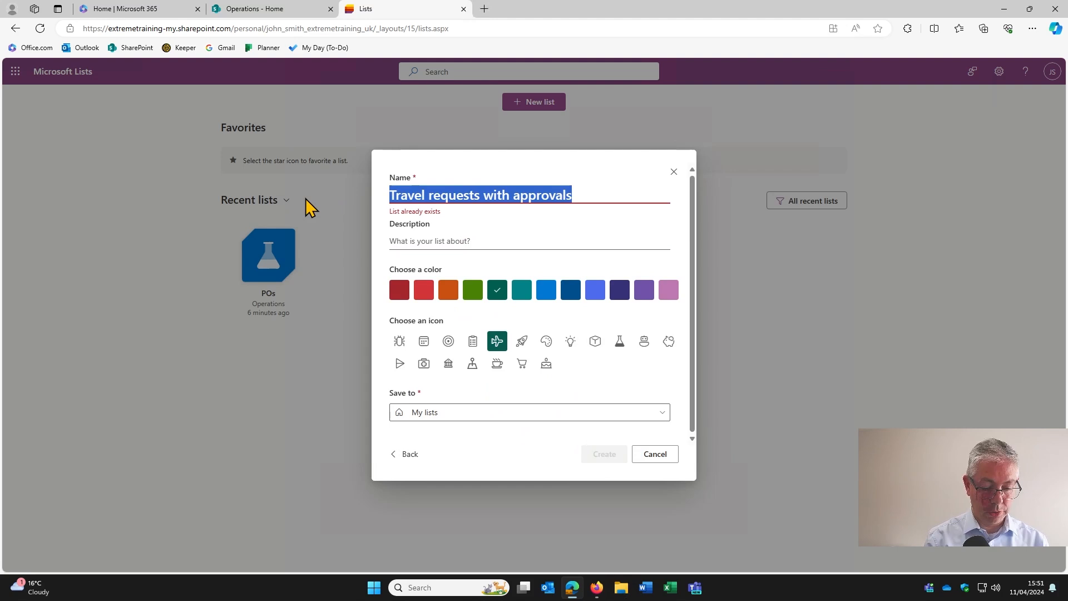
{"action": "type", "text": "Trav"}
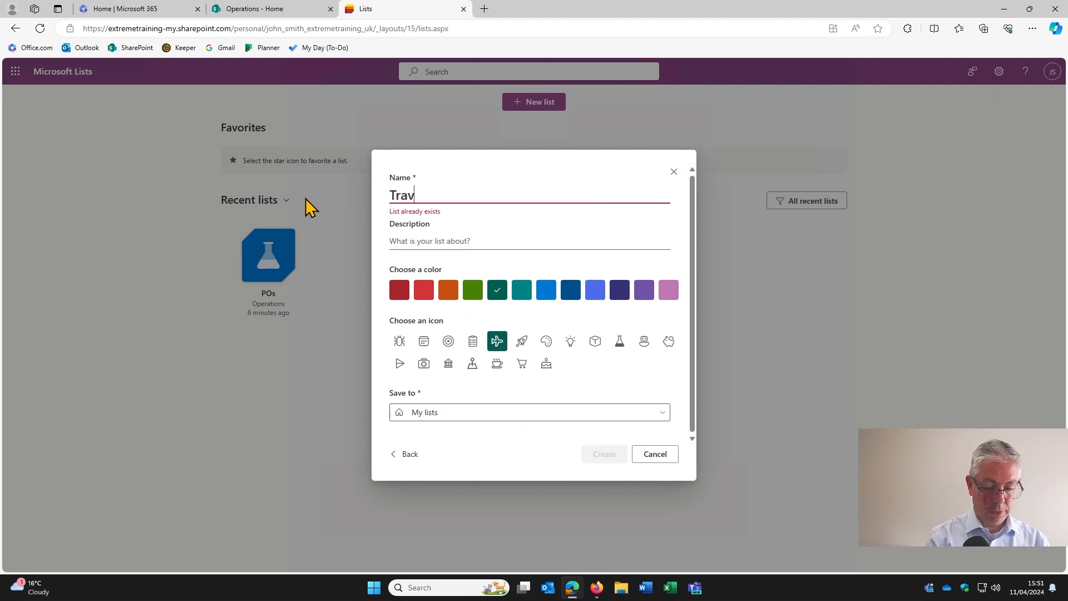
{"action": "type", "text": "el approval"}
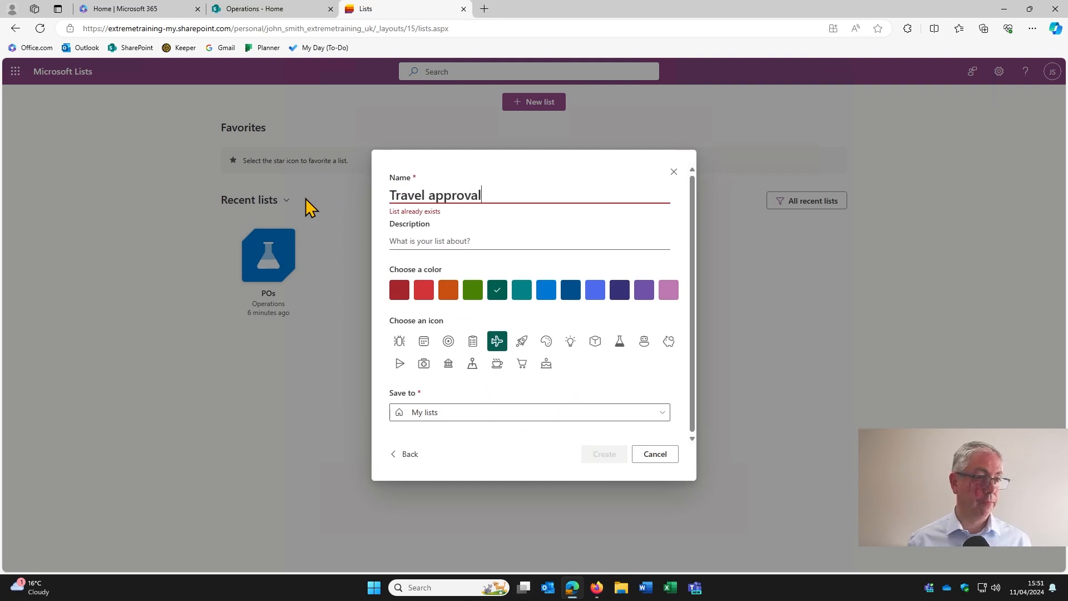
{"action": "left_click", "coordinate": [417, 243]}
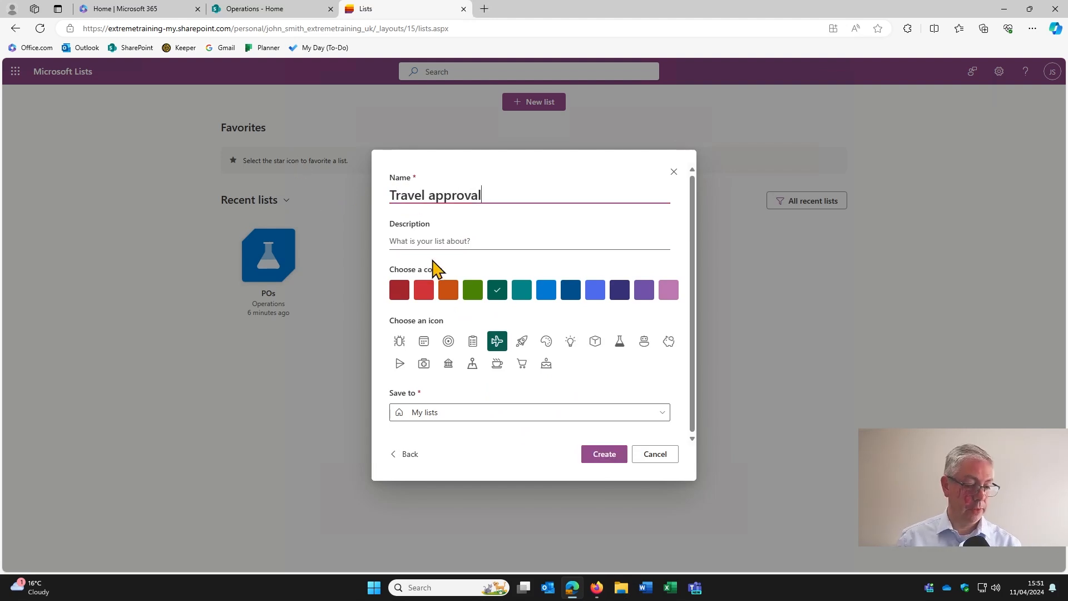
{"action": "left_click", "coordinate": [613, 461]}
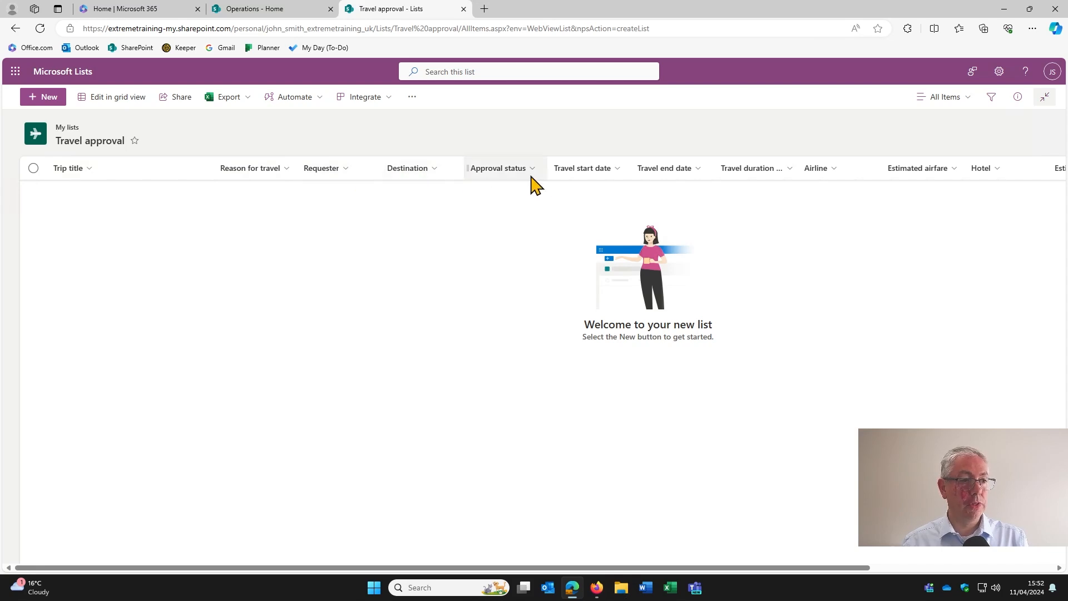
- Edit the Airline column, replacing the Alaska Air choice with Ryan Air and the Southwest choice with EasyJet
{"action": "left_click", "coordinate": [823, 168]}
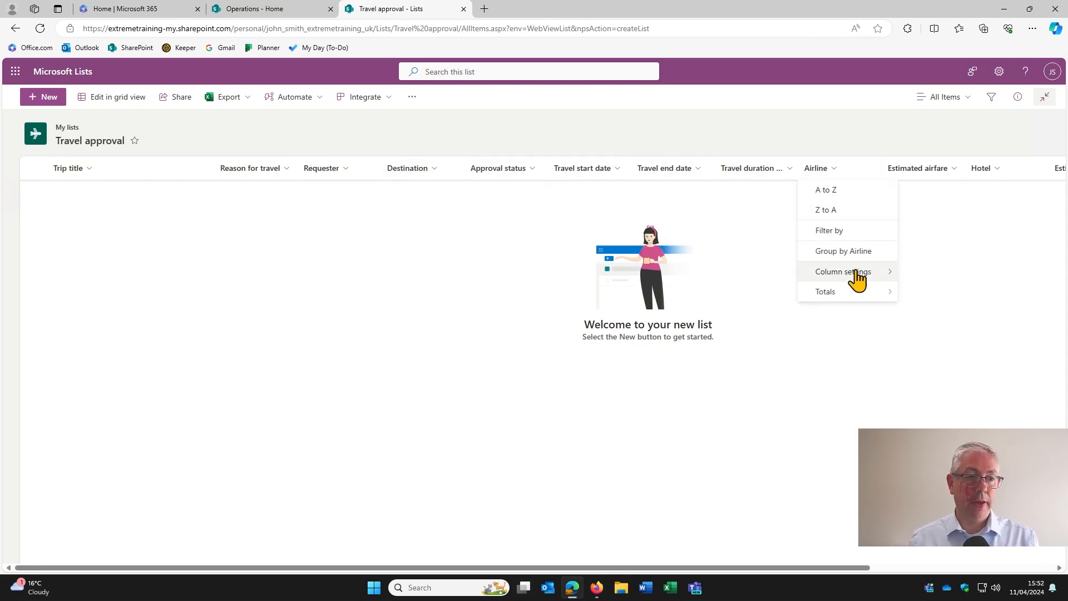
{"action": "mouse_move", "coordinate": [857, 274]}
{"action": "left_click", "coordinate": [935, 274]}
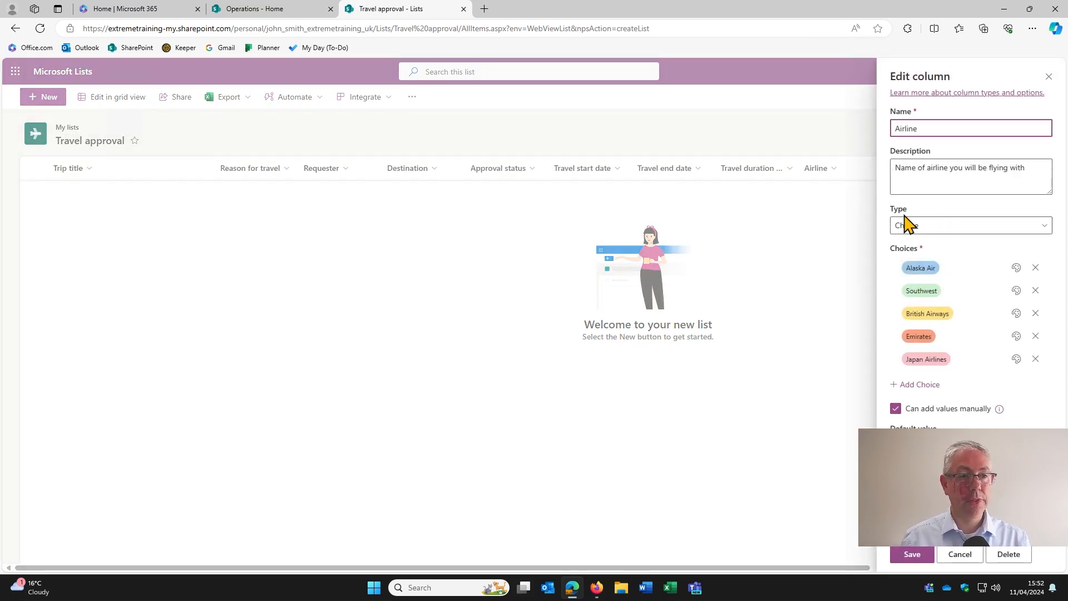
{"action": "left_click", "coordinate": [944, 268]}
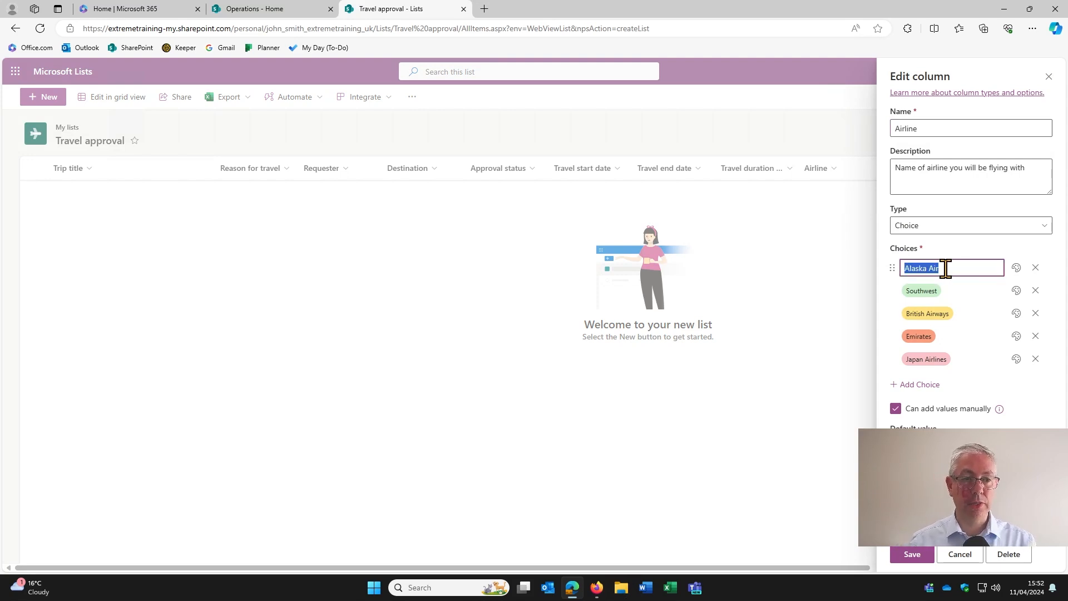
{"action": "type", "text": "Ru"}
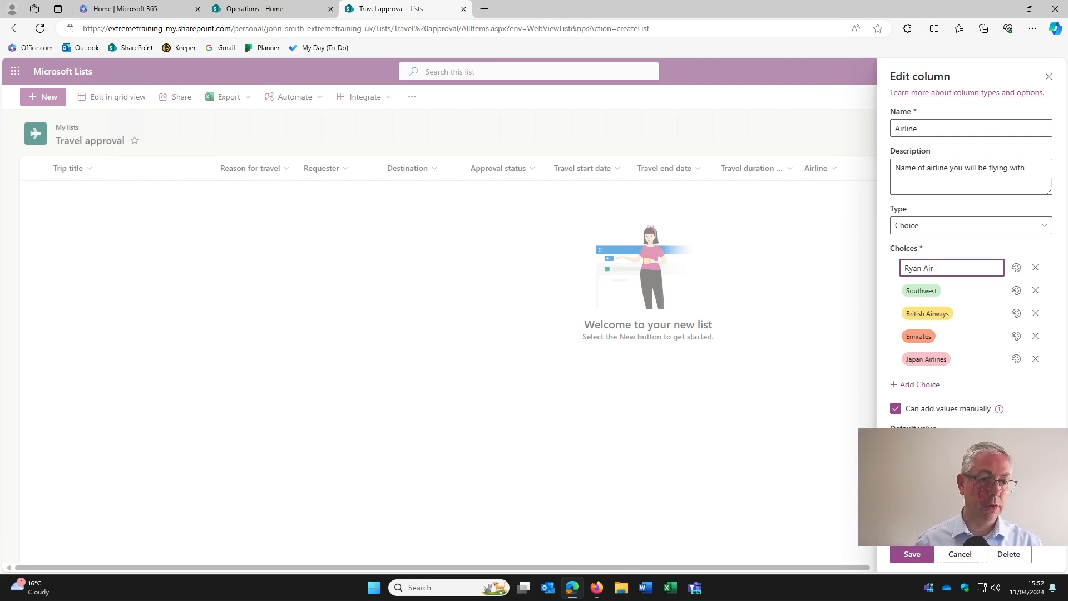
{"action": "left_click", "coordinate": [971, 290]}
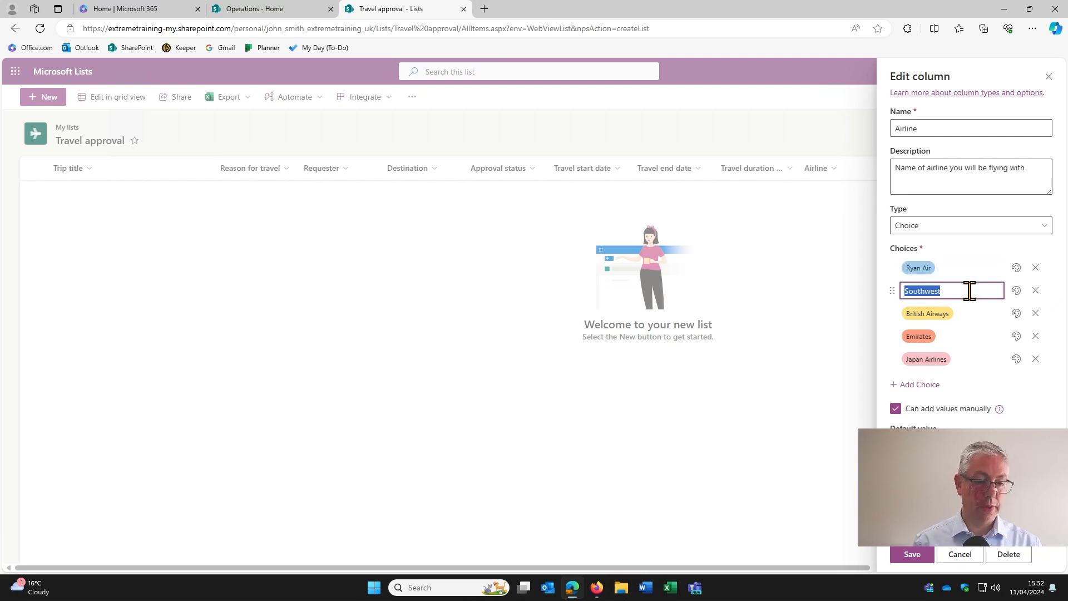
{"action": "type", "text": "EasyJet"}
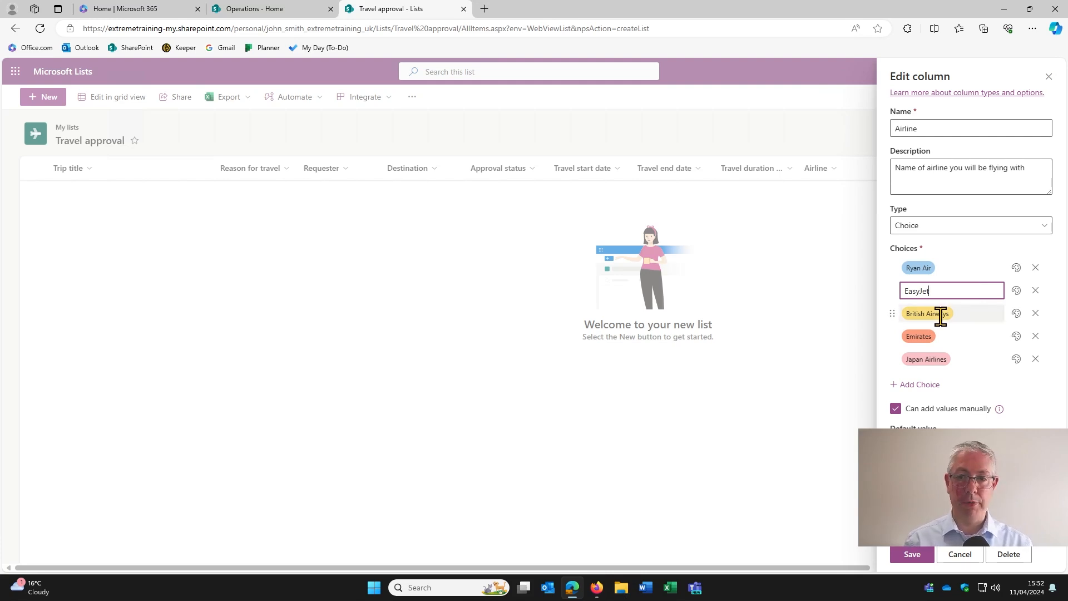
- Rename the Emirates choice as Bucket Seat Airlines and remove the Japan Airlines choice
{"action": "left_click", "coordinate": [958, 336]}
{"action": "type", "text": "Bucket Seat Airlin"}
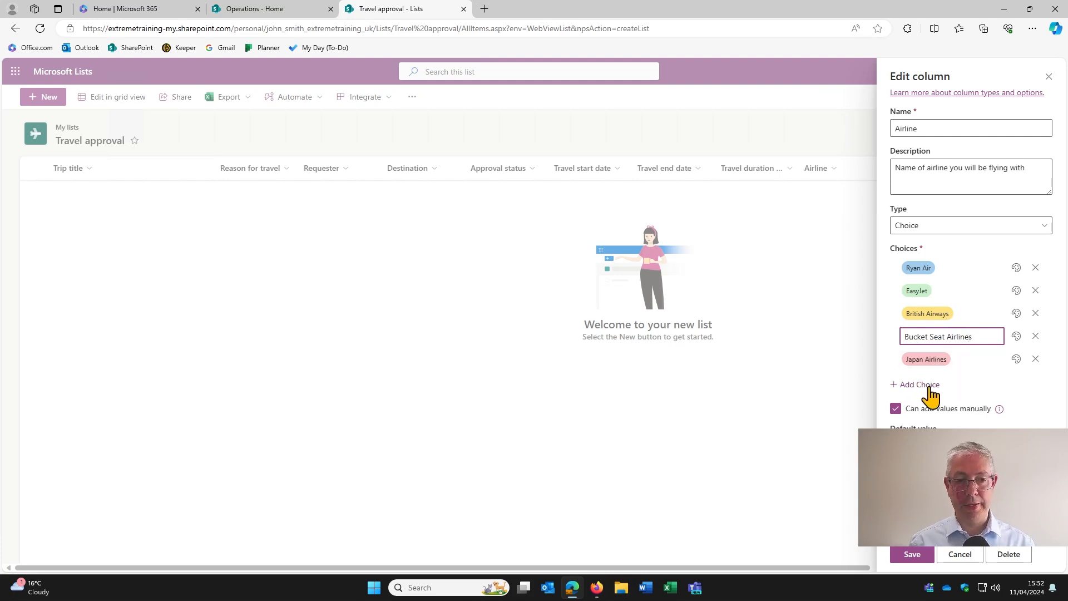
{"action": "left_click", "coordinate": [1036, 359]}
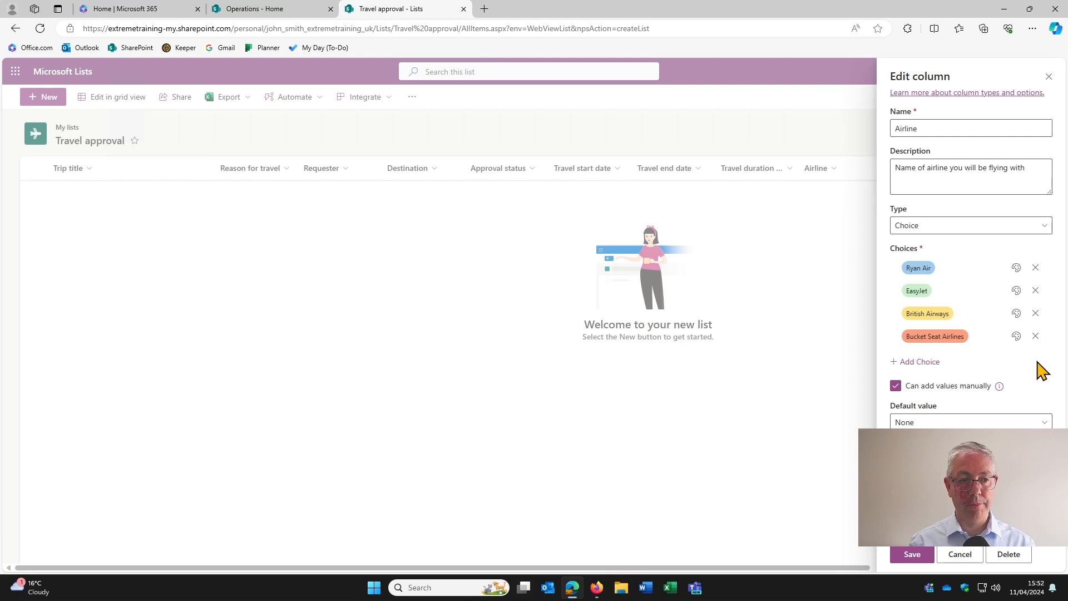
- View the fill colours available for the EasyJet choice without changing it, and save the Airline column
{"action": "left_click", "coordinate": [923, 291]}
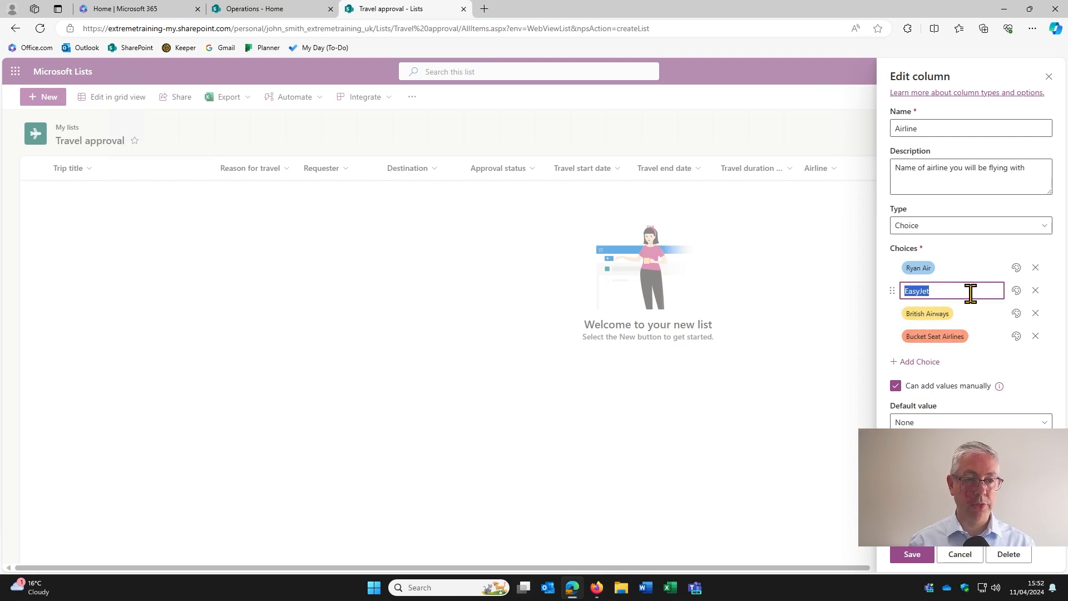
{"action": "left_click", "coordinate": [1018, 294]}
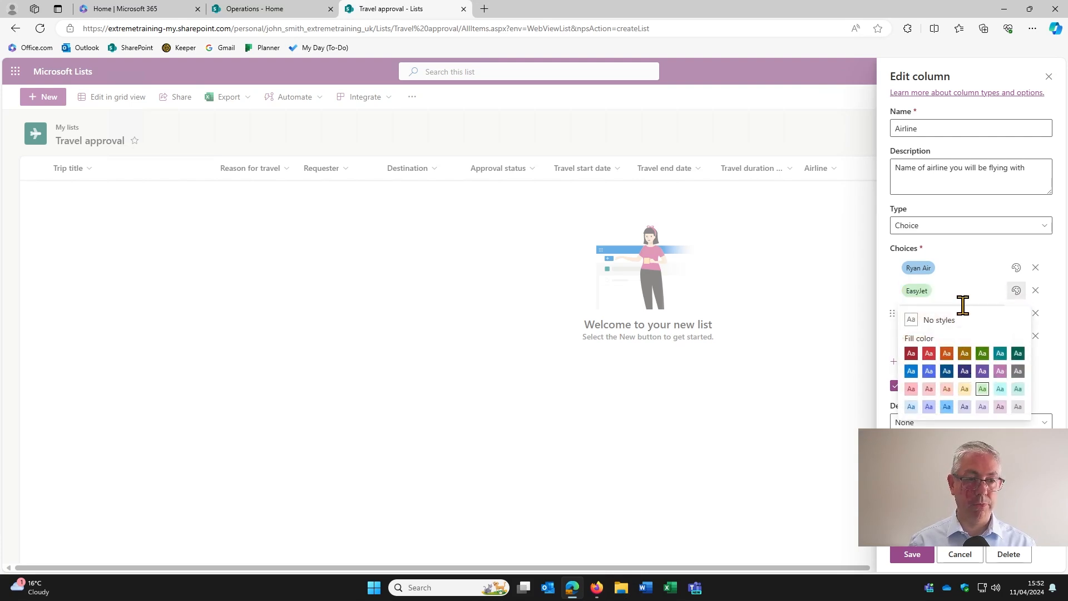
{"action": "left_click", "coordinate": [887, 271]}
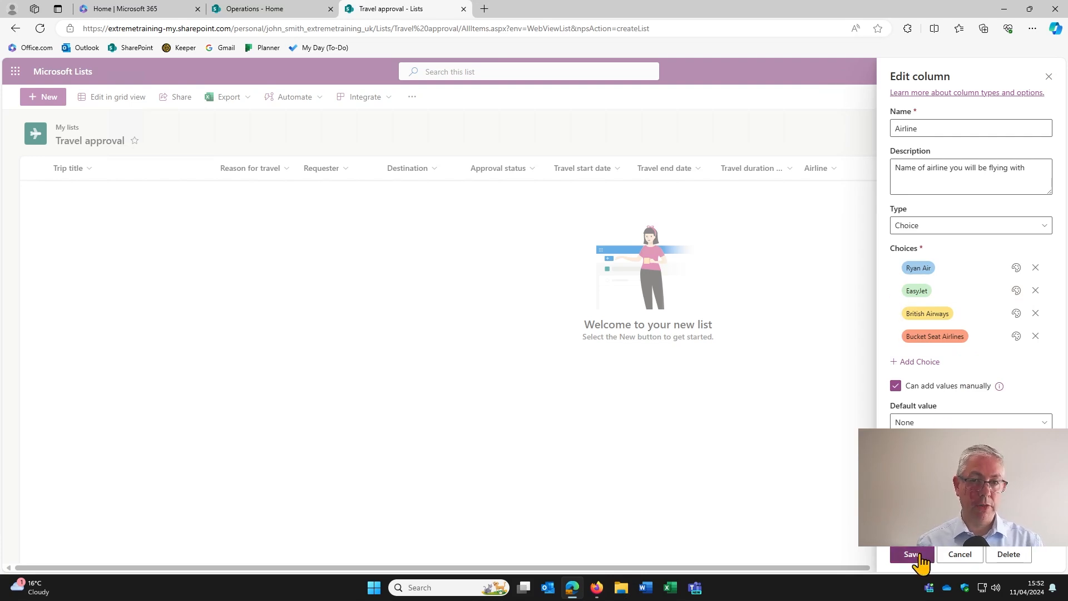
{"action": "left_click", "coordinate": [918, 554]}
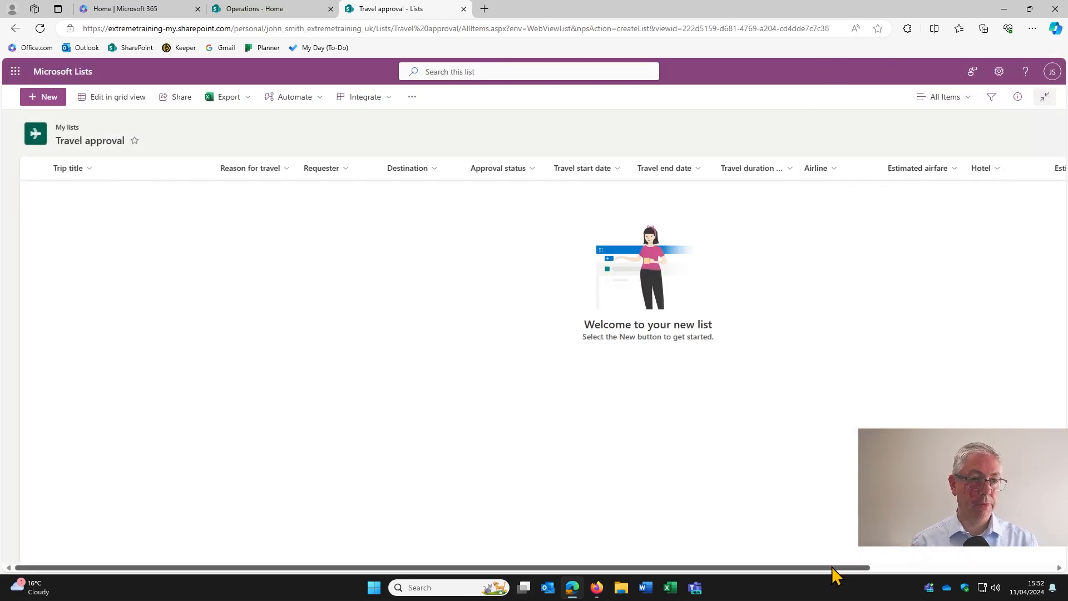
- Edit the Estimated airfare column to use a custom £ symbol placed before the number, and save it
{"action": "left_click_drag", "start_coordinate": [836, 568], "coordinate": [1023, 568]}
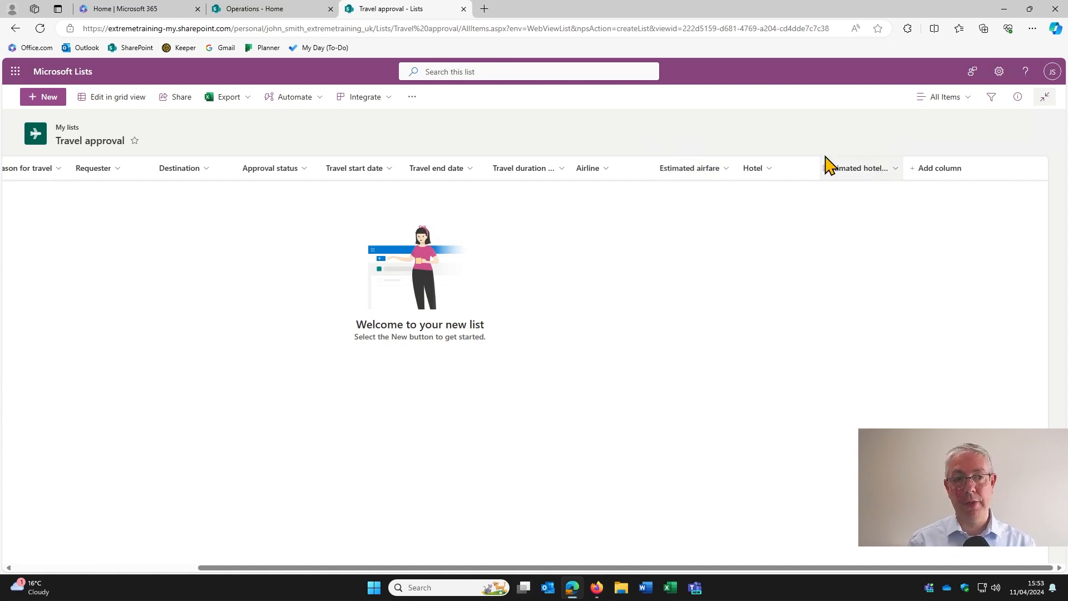
{"action": "left_click", "coordinate": [726, 169]}
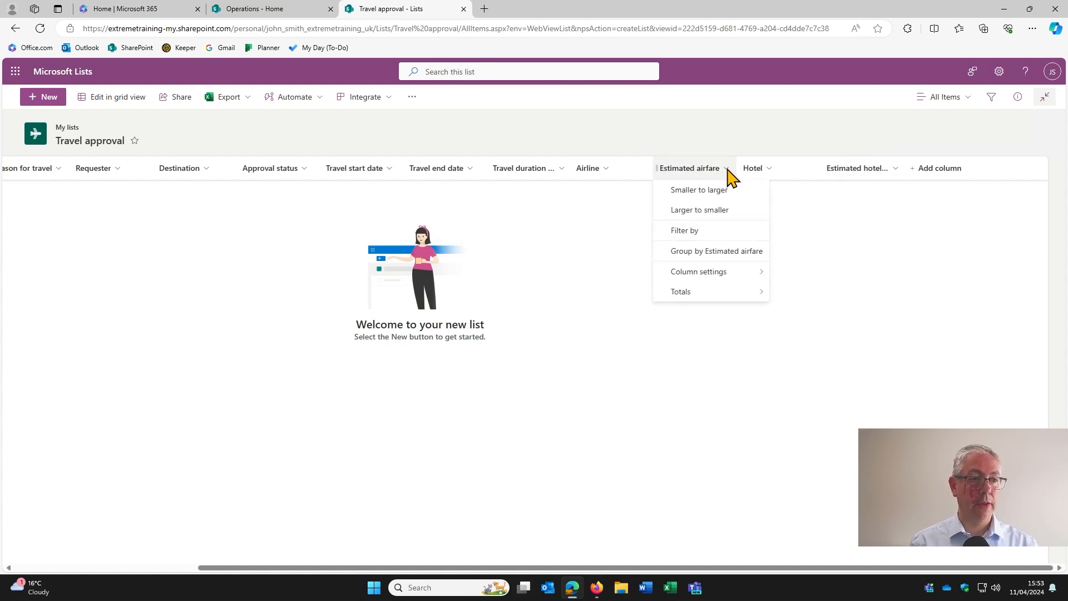
{"action": "mouse_move", "coordinate": [729, 273]}
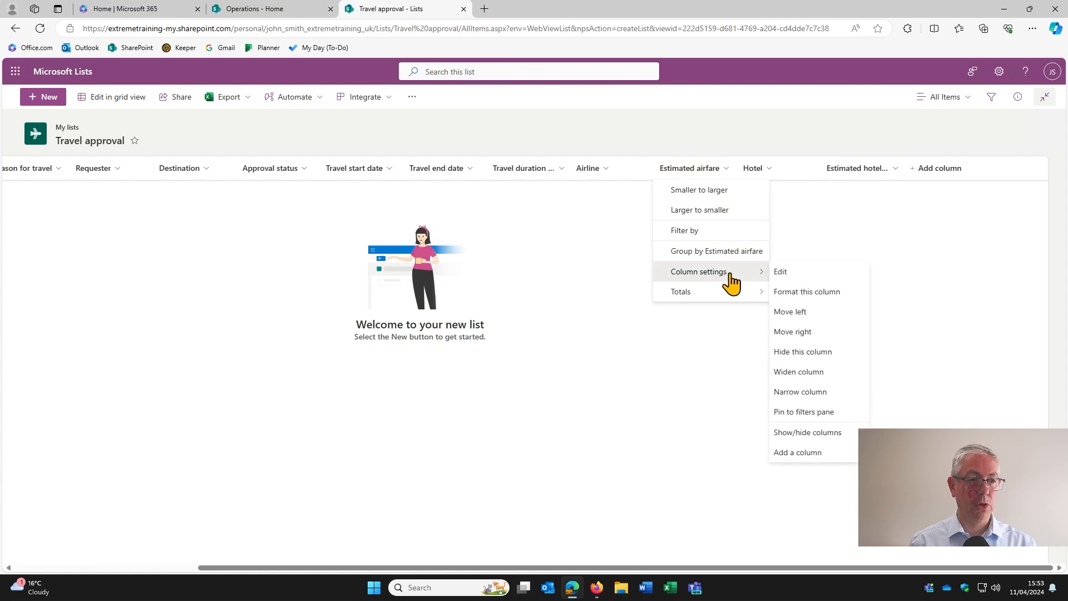
{"action": "left_click", "coordinate": [780, 273]}
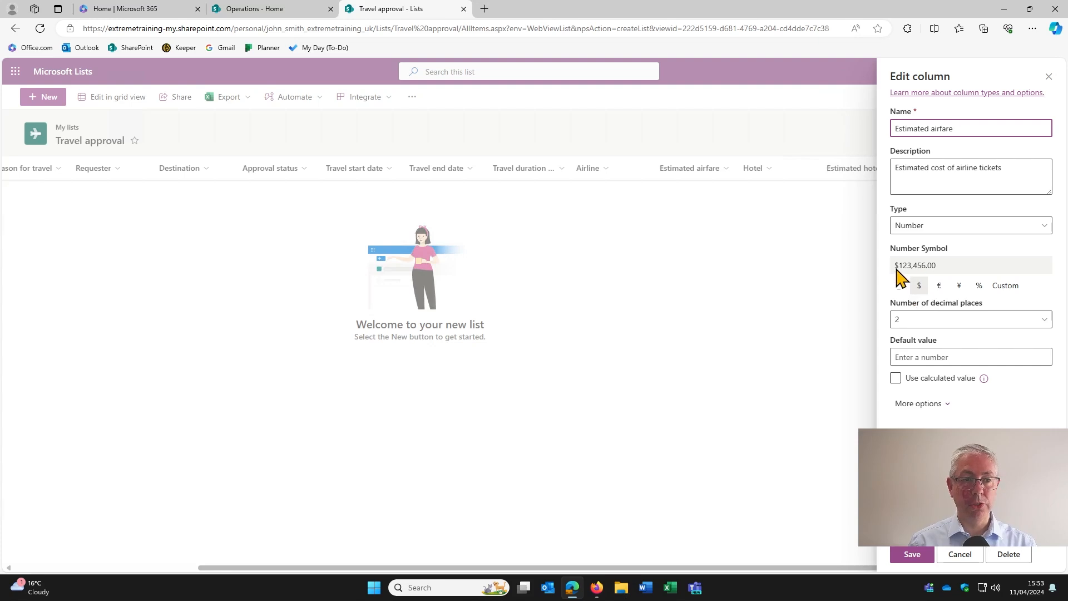
{"action": "left_click", "coordinate": [1005, 290]}
{"action": "left_click", "coordinate": [925, 325]}
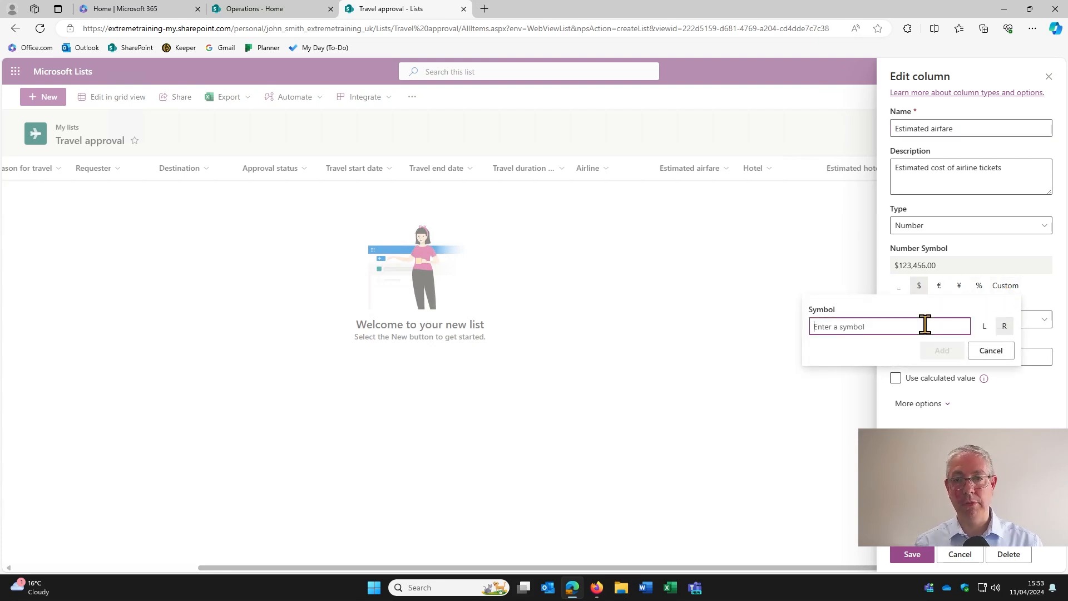
{"action": "type", "text": "£"}
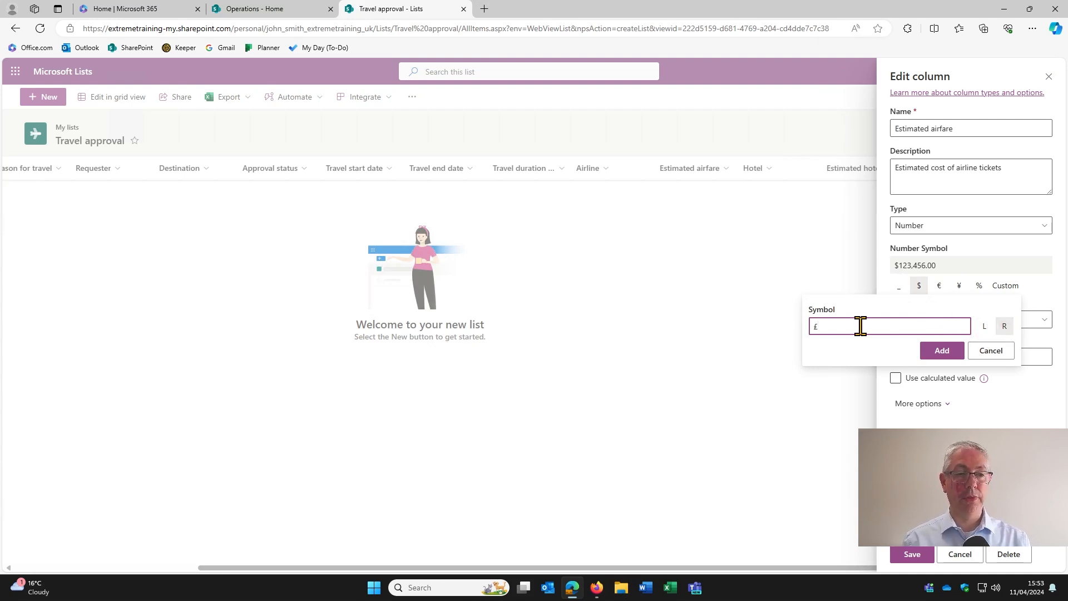
{"action": "left_click", "coordinate": [982, 327]}
{"action": "left_click", "coordinate": [1009, 329]}
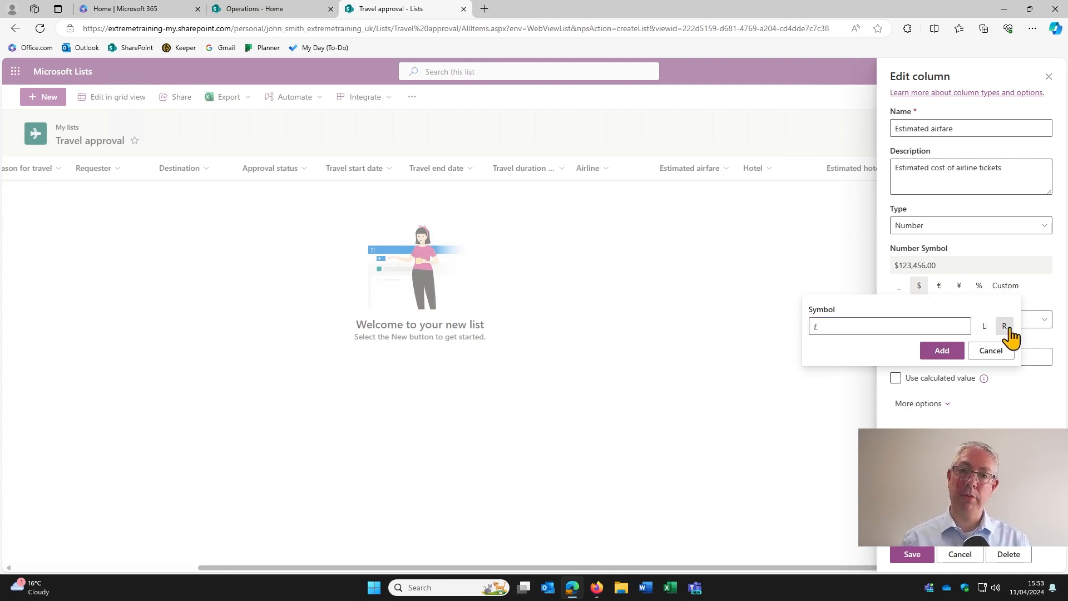
{"action": "left_click", "coordinate": [983, 329]}
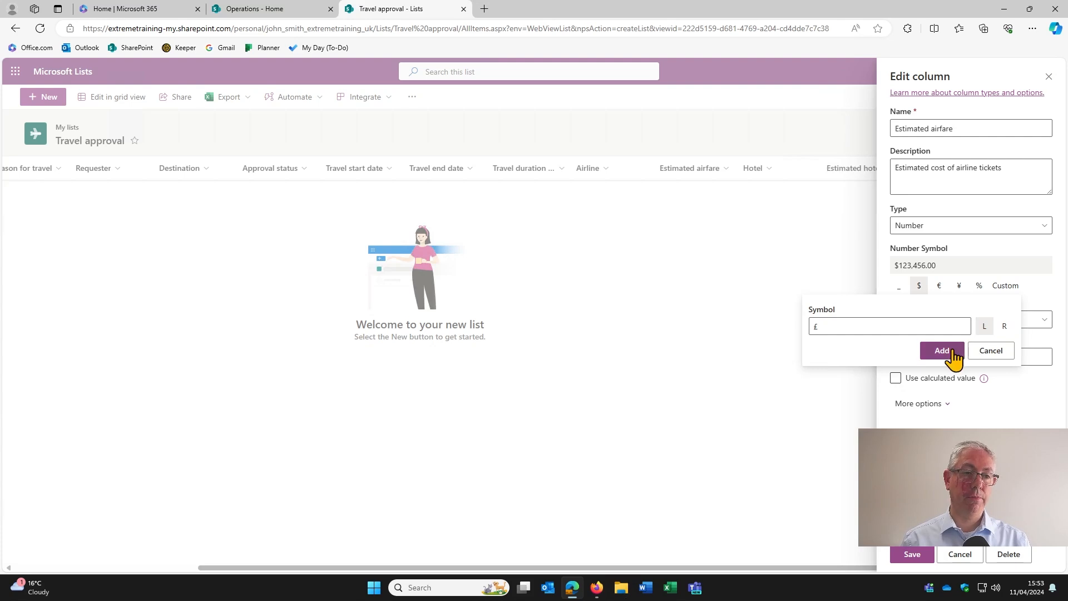
{"action": "left_click", "coordinate": [942, 350]}
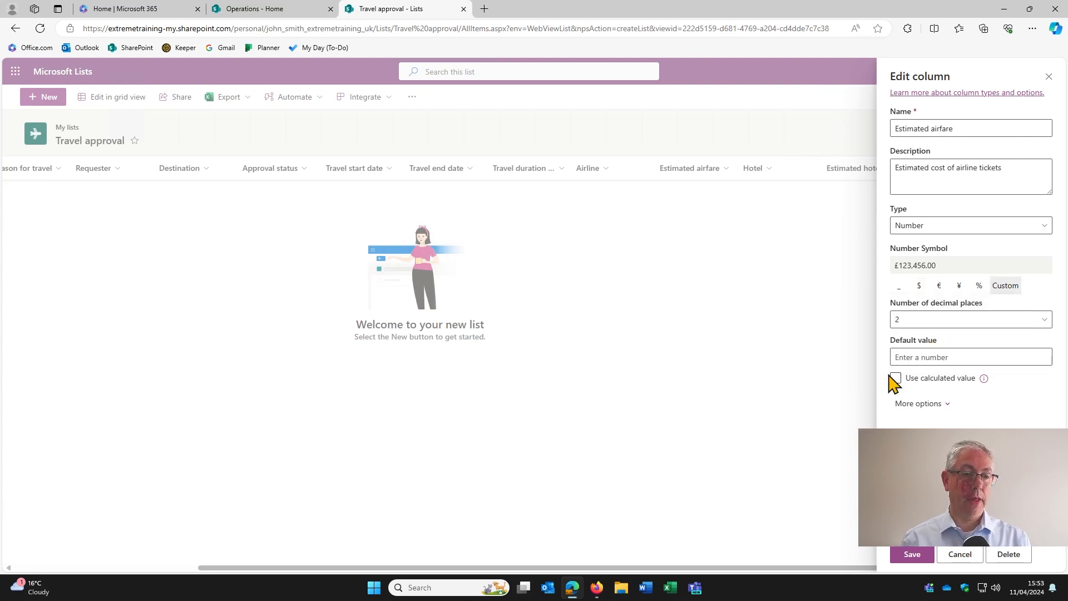
{"action": "left_click", "coordinate": [908, 553]}
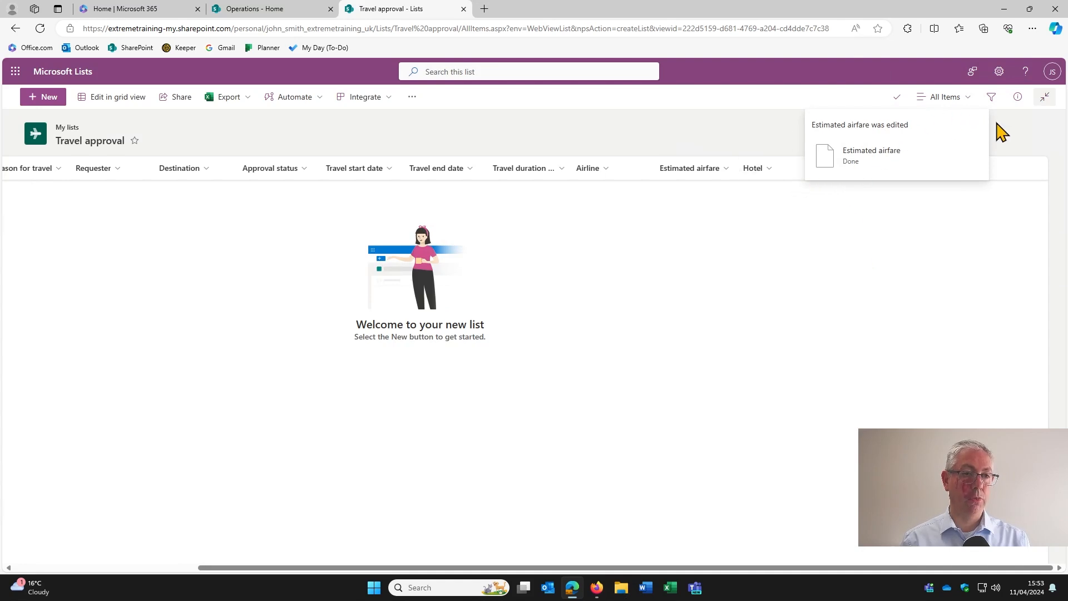
- Edit the Estimated hotel cost column to use a custom £ symbol placed before the number, and save it
{"action": "left_click", "coordinate": [886, 172]}
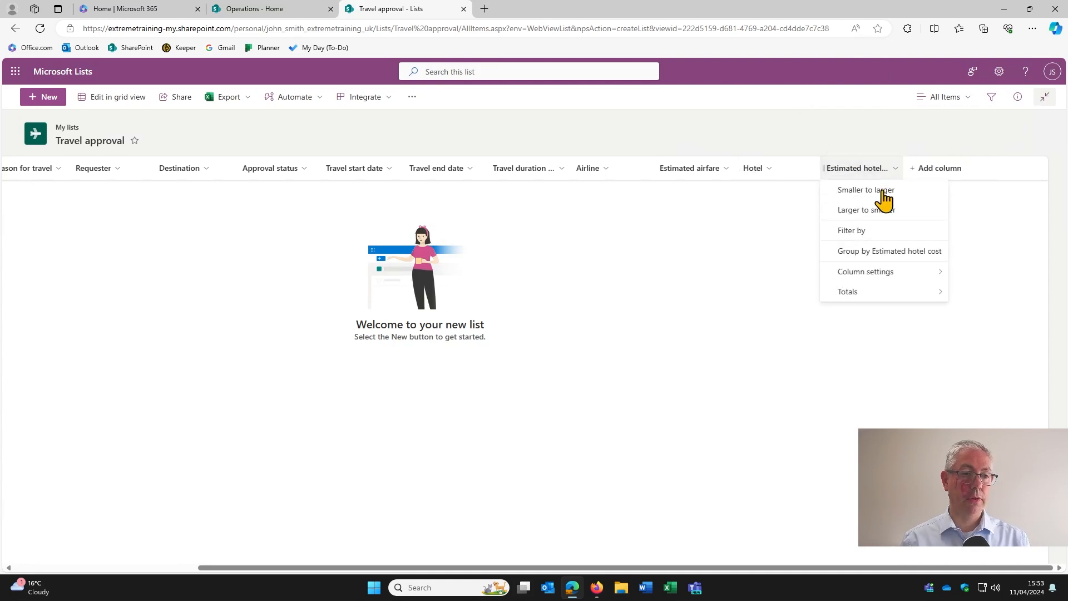
{"action": "mouse_move", "coordinate": [888, 284]}
{"action": "left_click", "coordinate": [990, 272]}
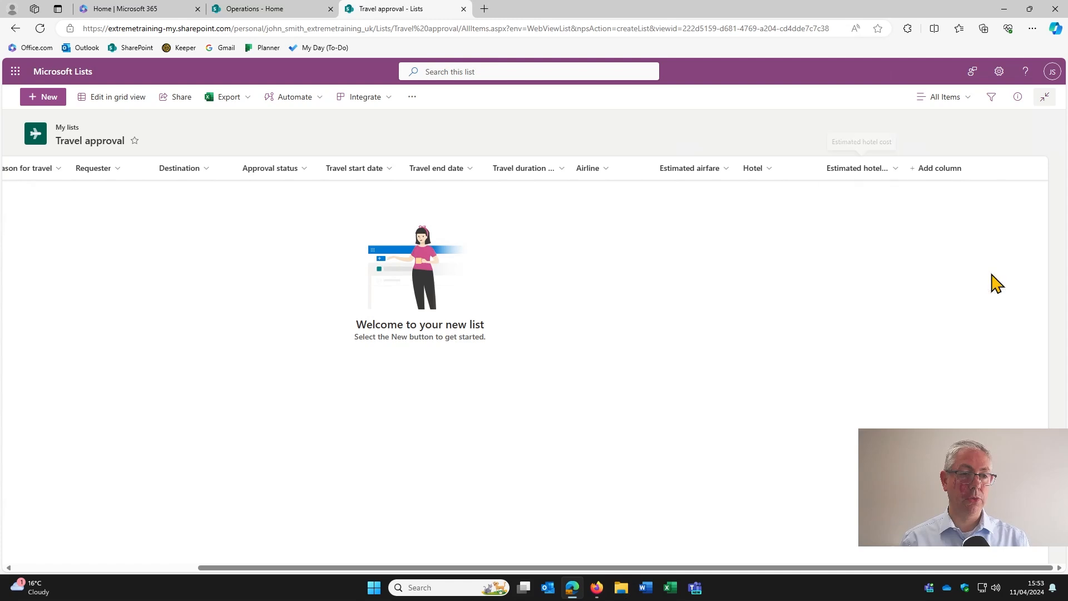
{"action": "left_click", "coordinate": [996, 284]}
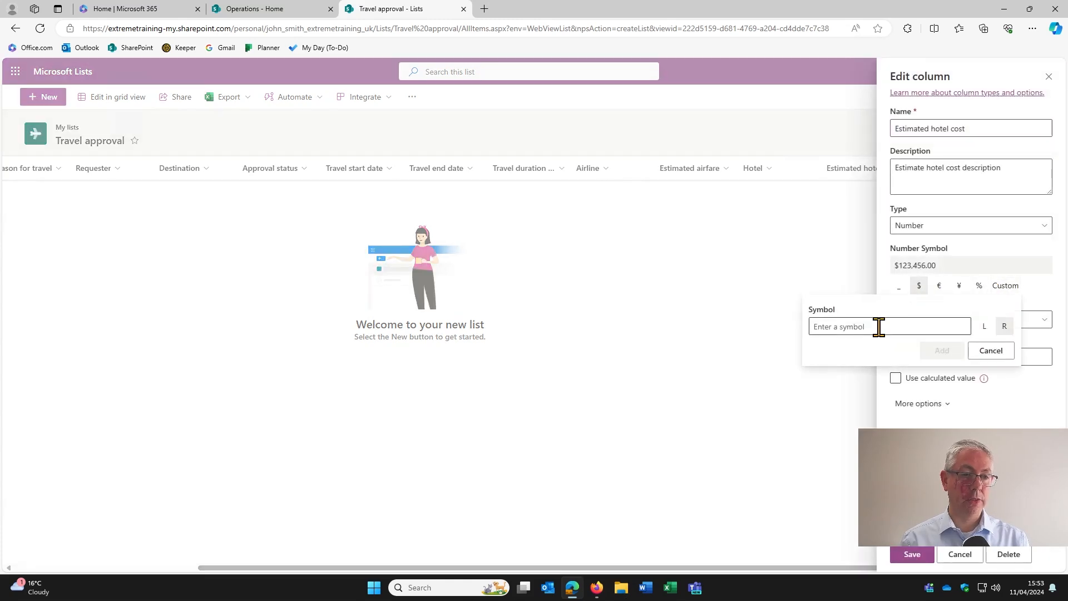
{"action": "type", "text": "£"}
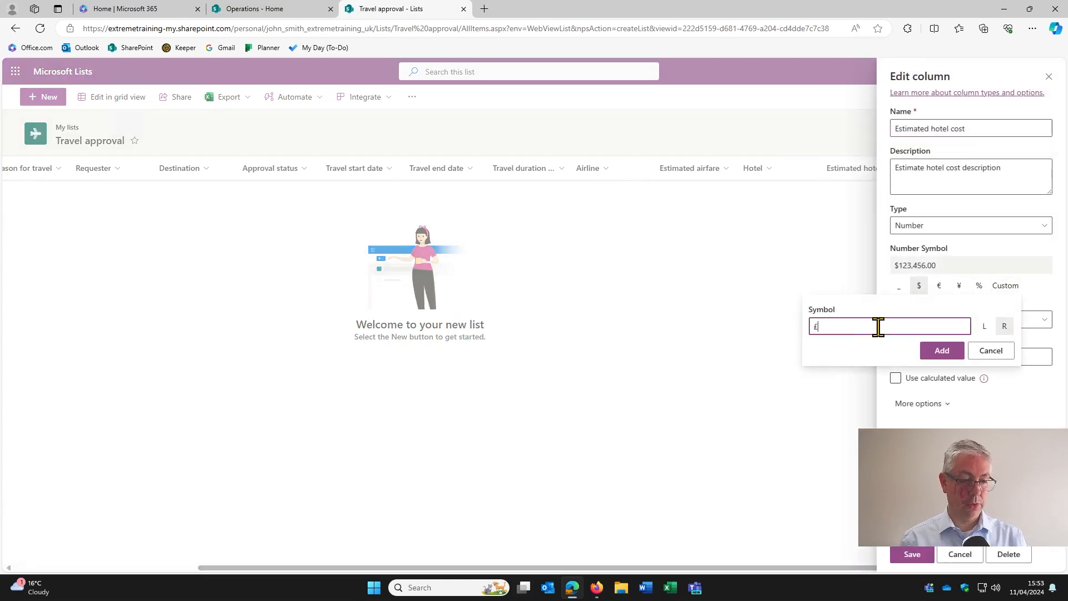
{"action": "left_click", "coordinate": [984, 327]}
{"action": "left_click", "coordinate": [940, 352]}
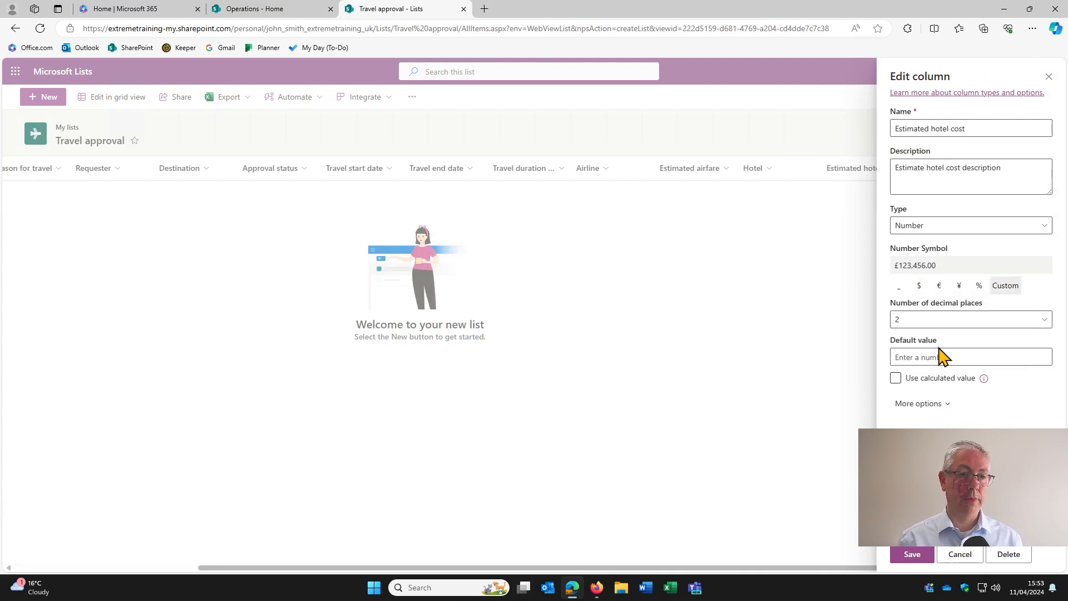
{"action": "left_click", "coordinate": [913, 555]}
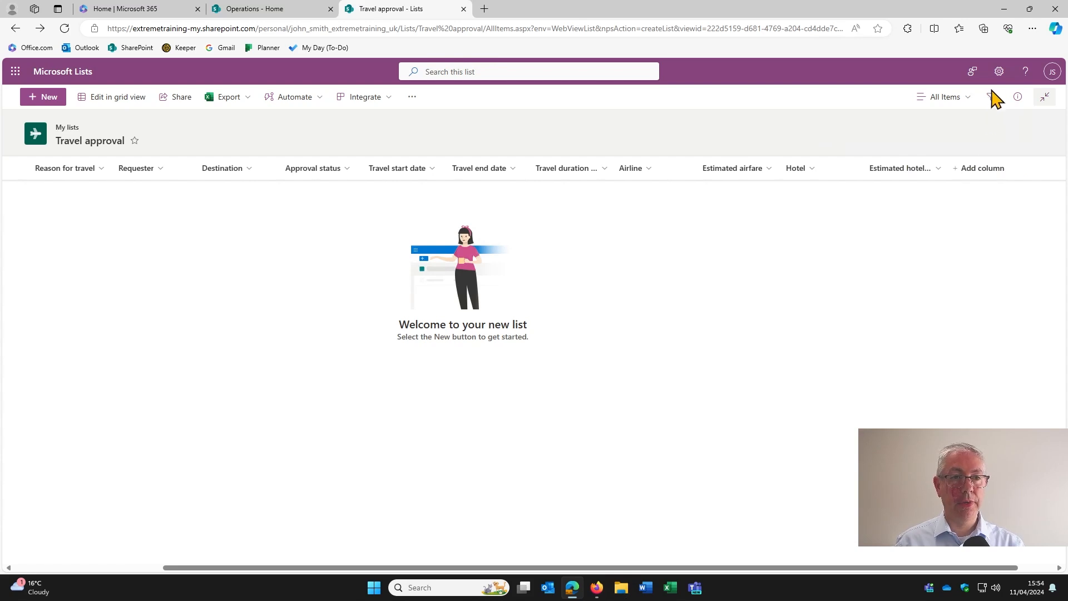
- From the Travel approval list's settings, start a new column named Total estimated trip cost with the Calculated type
{"action": "left_click", "coordinate": [998, 72]}
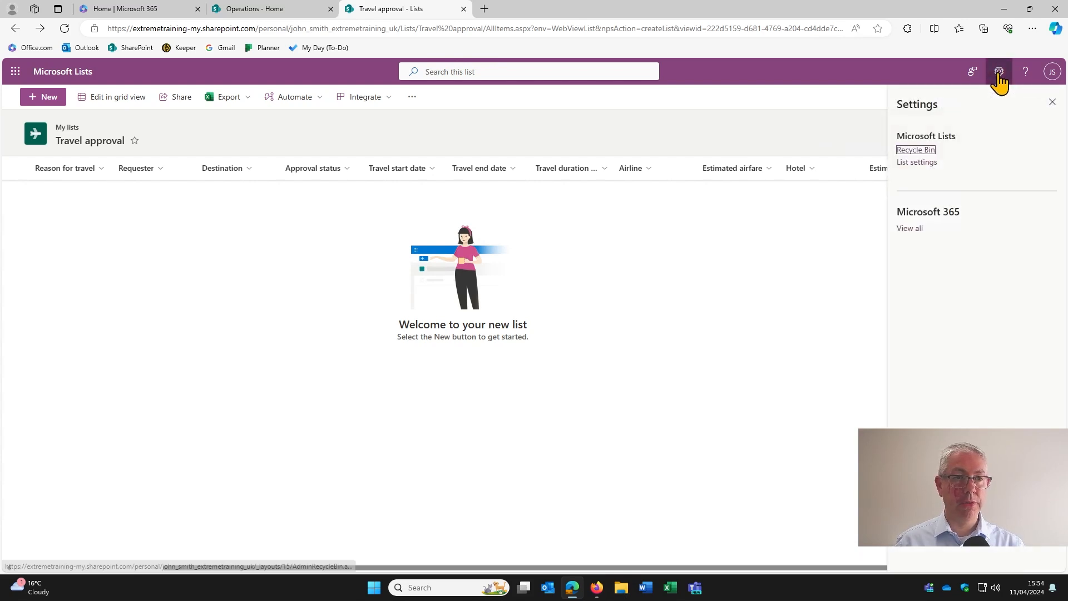
{"action": "left_click", "coordinate": [933, 163]}
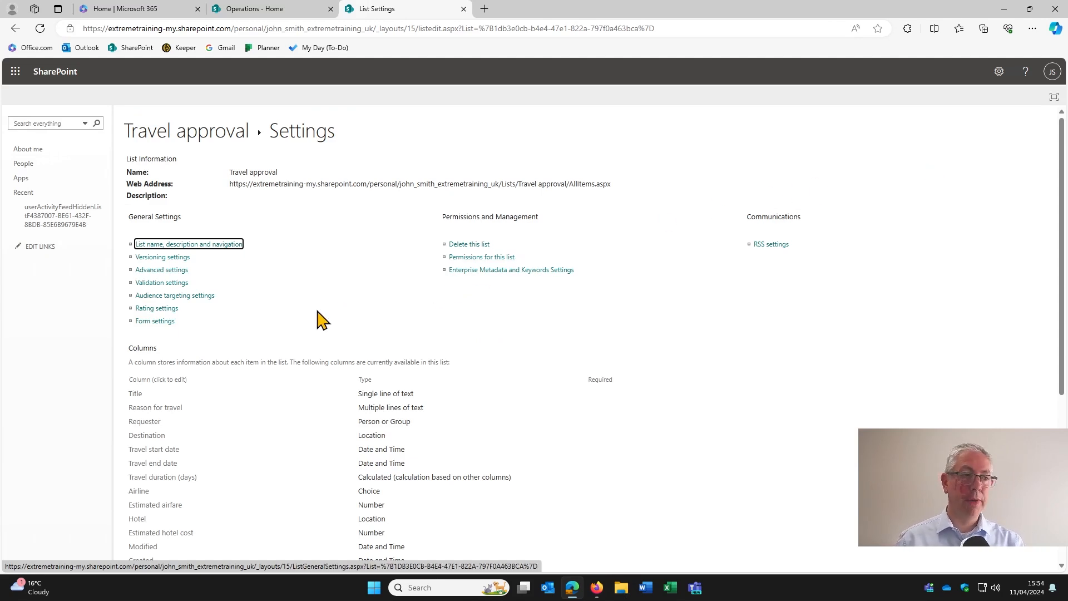
{"action": "scroll", "coordinate": [198, 386], "scroll_direction": "down", "scroll_amount": 1}
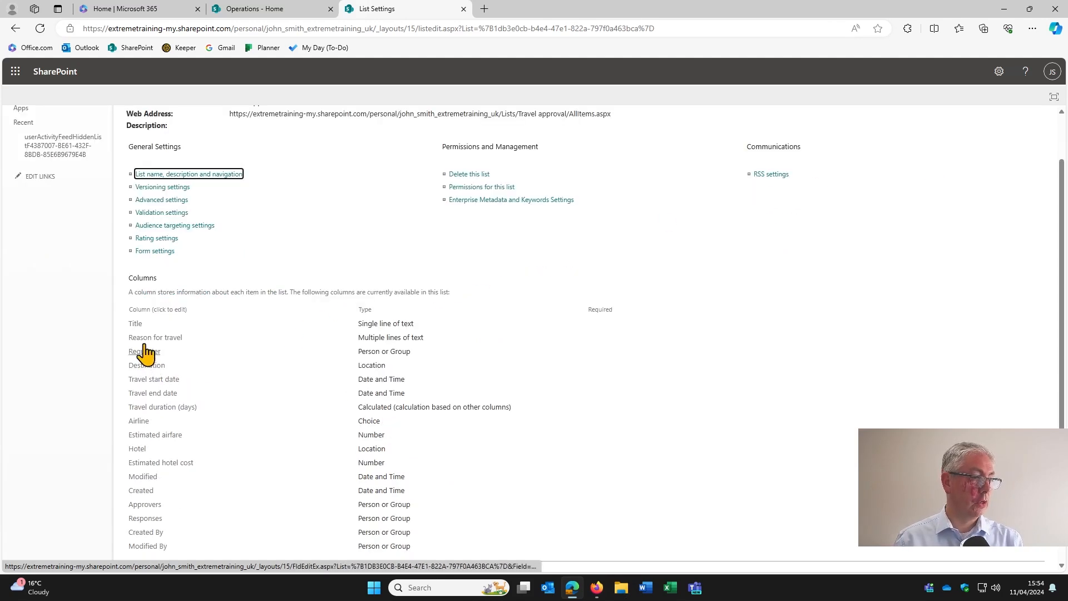
{"action": "scroll", "coordinate": [159, 477], "scroll_direction": "down", "scroll_amount": 1}
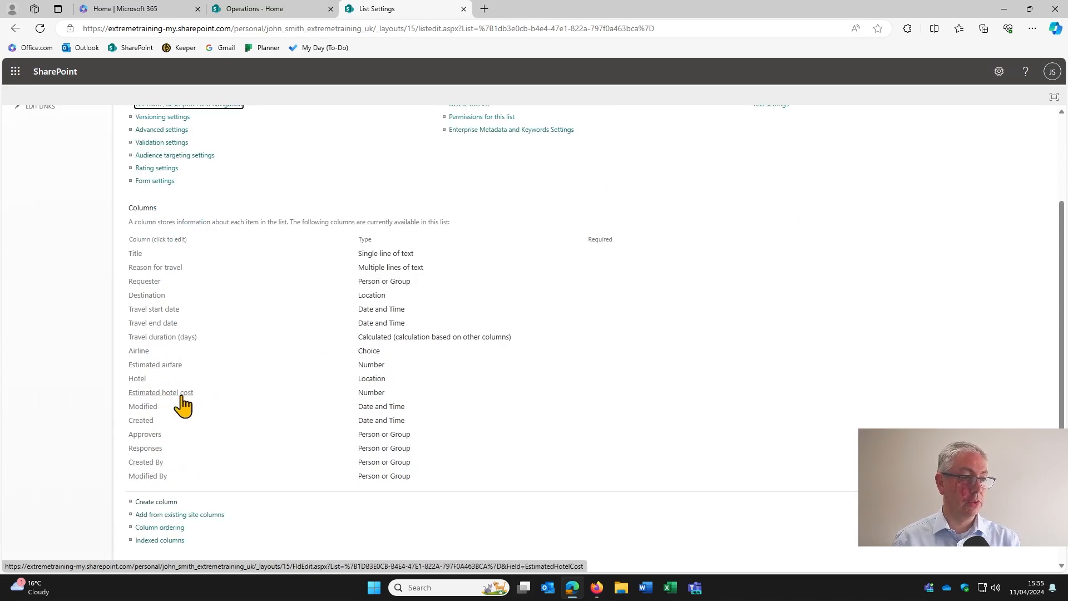
{"action": "left_click", "coordinate": [165, 502]}
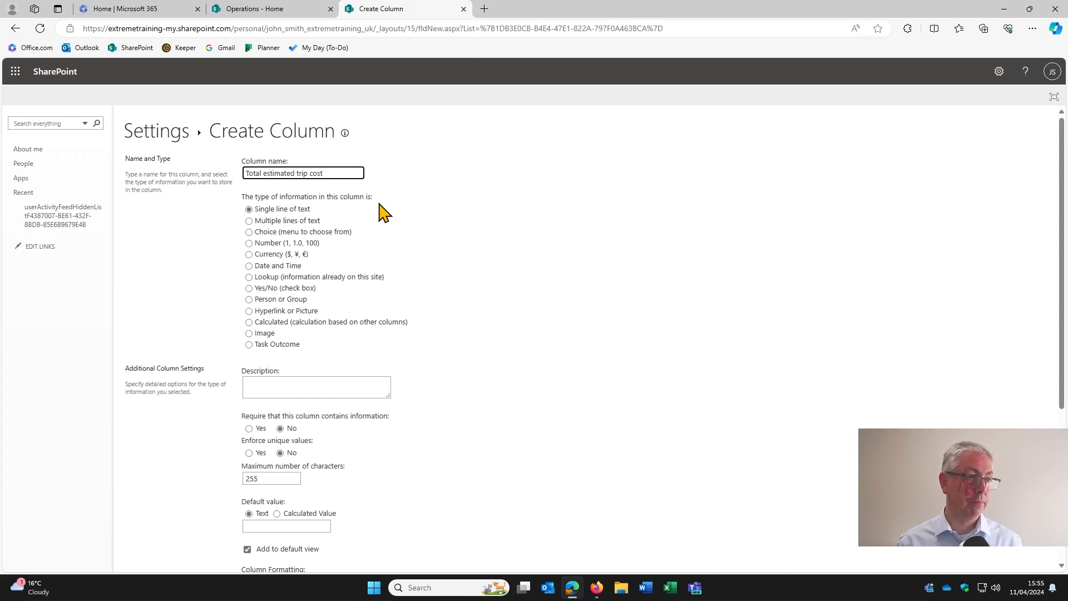
{"action": "left_click", "coordinate": [250, 322]}
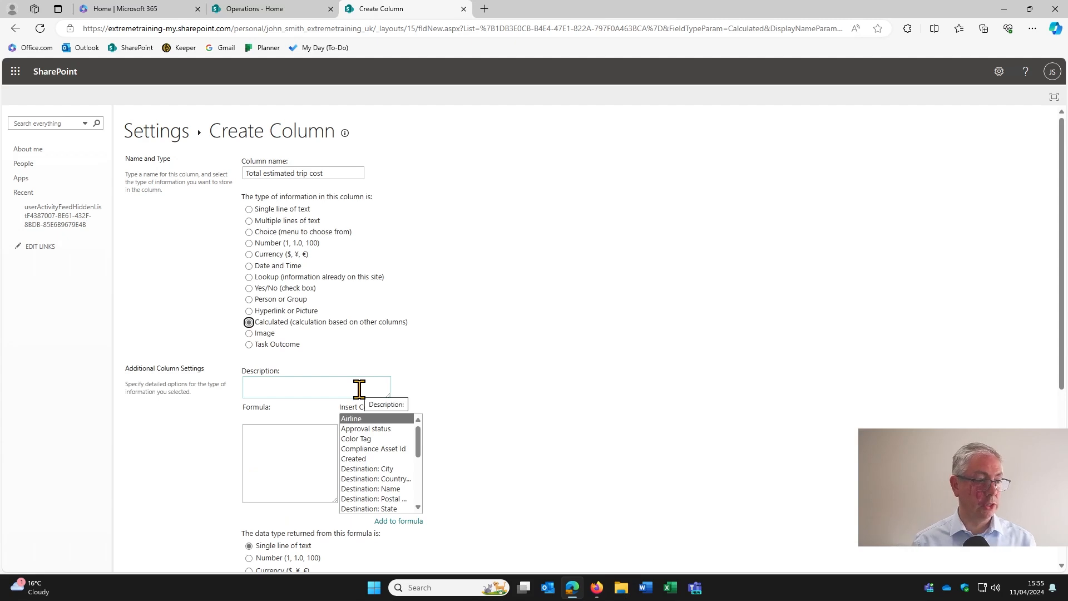
- Enter the column's formula as =[Estimated airfare]+[Estimated hotel cost]
{"action": "left_click", "coordinate": [285, 441]}
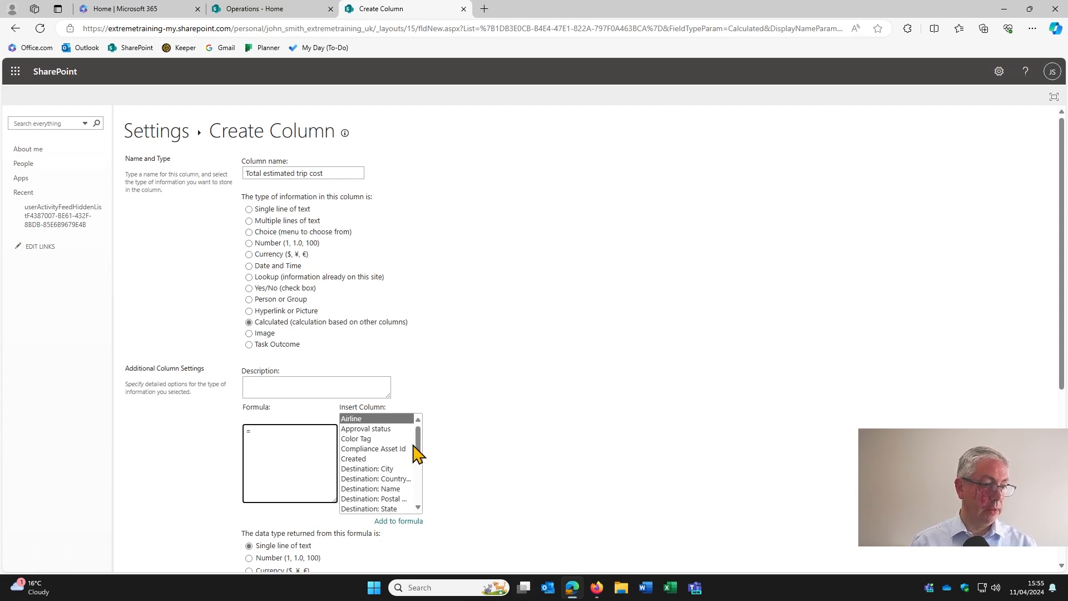
{"action": "left_click_drag", "start_coordinate": [418, 435], "coordinate": [404, 476]}
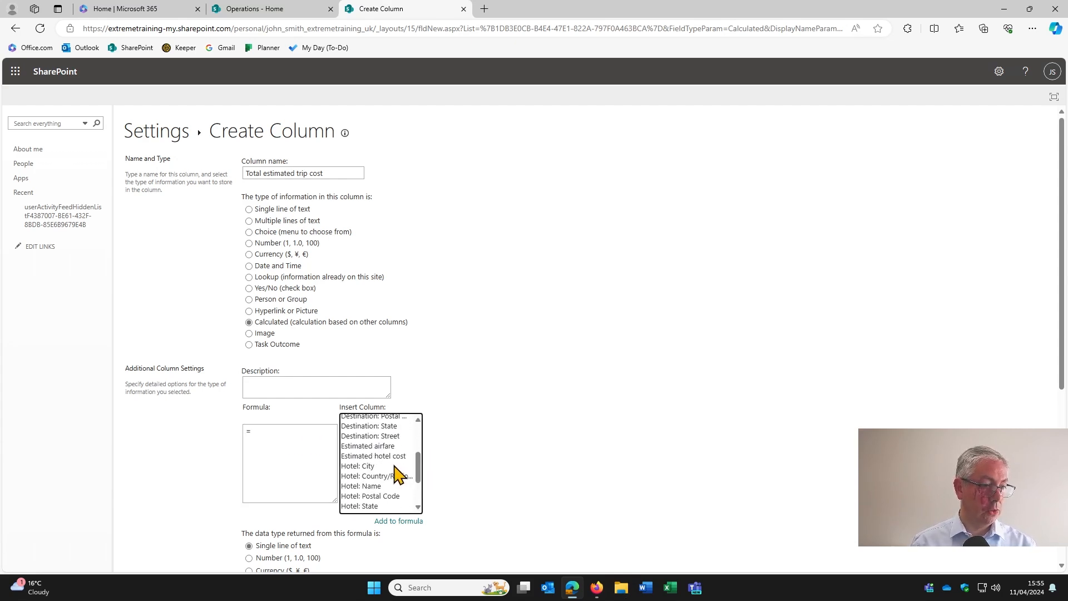
{"action": "left_click", "coordinate": [377, 447]}
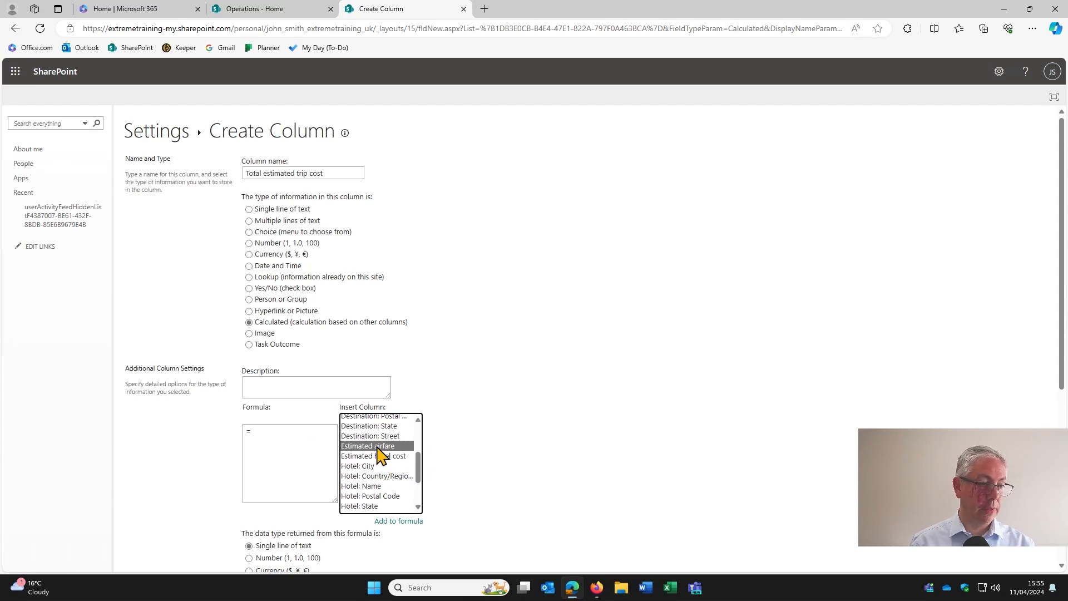
{"action": "double_click", "coordinate": [378, 447]}
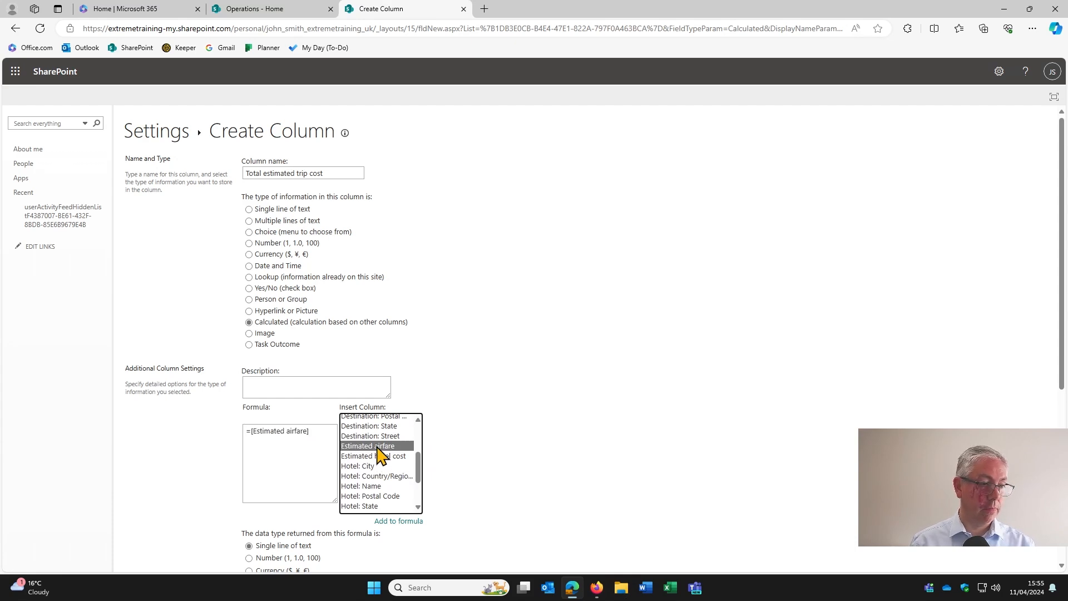
{"action": "left_click", "coordinate": [320, 432]}
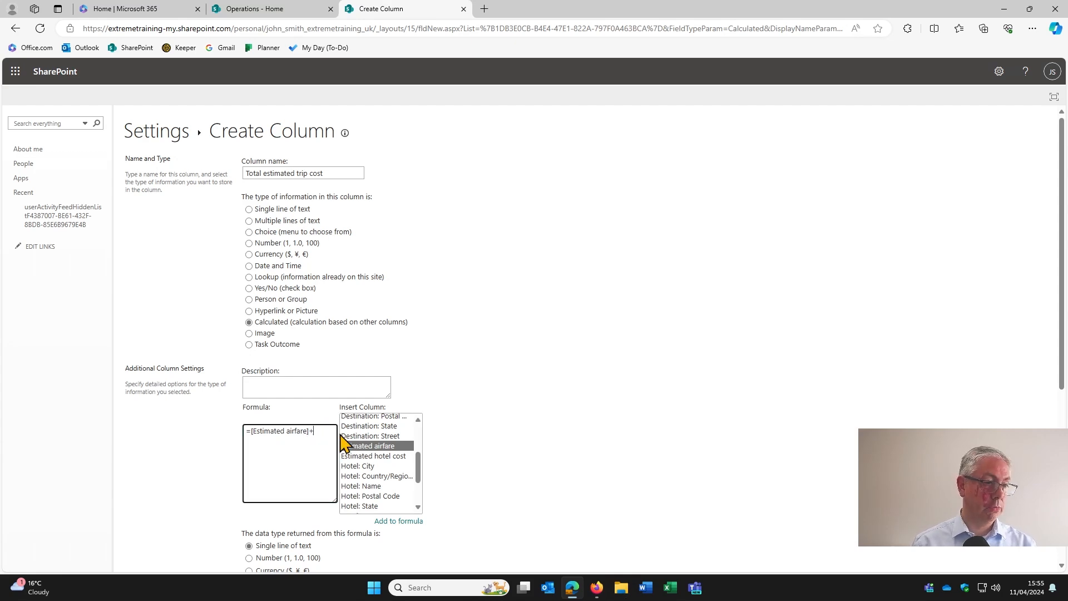
{"action": "left_click", "coordinate": [370, 458]}
{"action": "double_click", "coordinate": [370, 459]}
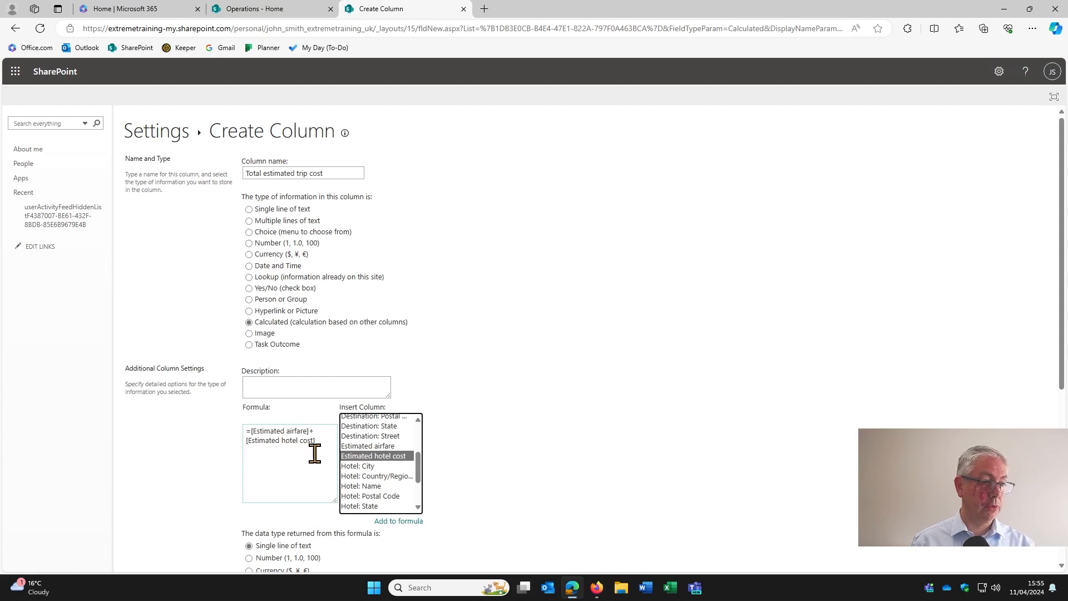
- Create the column with its result as currency in the £123,456.00 (United Kingdom) format, and return to the Travel approval list
{"action": "scroll", "coordinate": [505, 476], "scroll_direction": "down", "scroll_amount": 1}
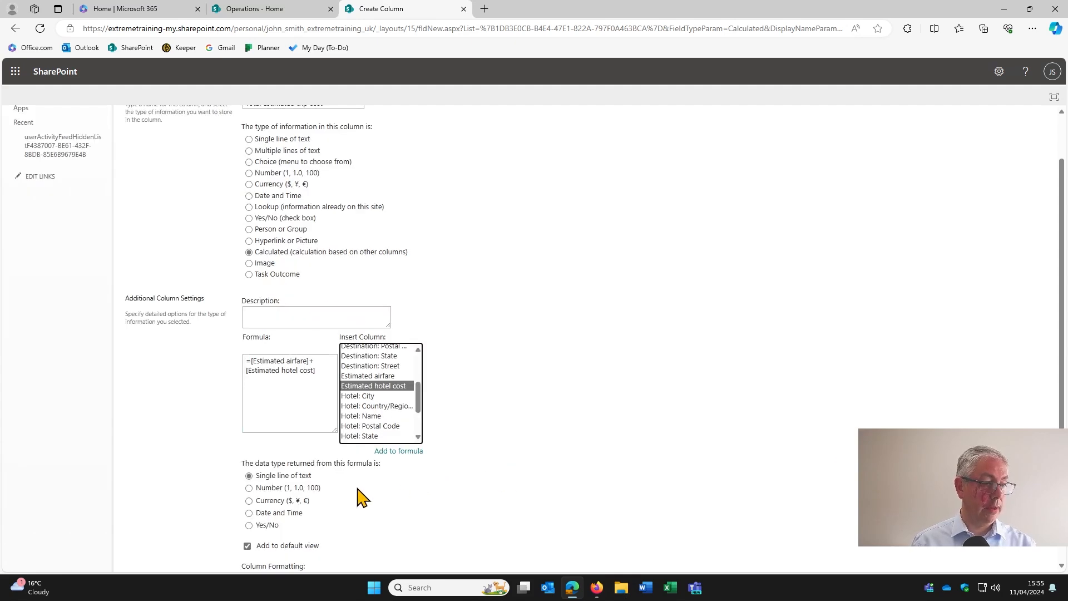
{"action": "left_click", "coordinate": [255, 500]}
{"action": "scroll", "coordinate": [258, 506], "scroll_direction": "down", "scroll_amount": 1}
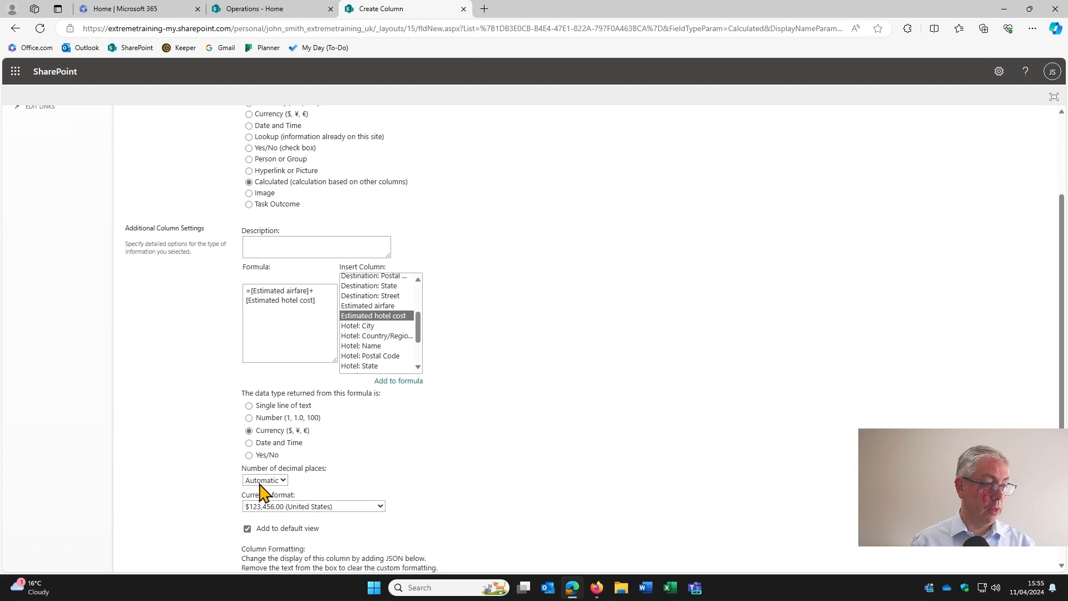
{"action": "left_click", "coordinate": [330, 507]}
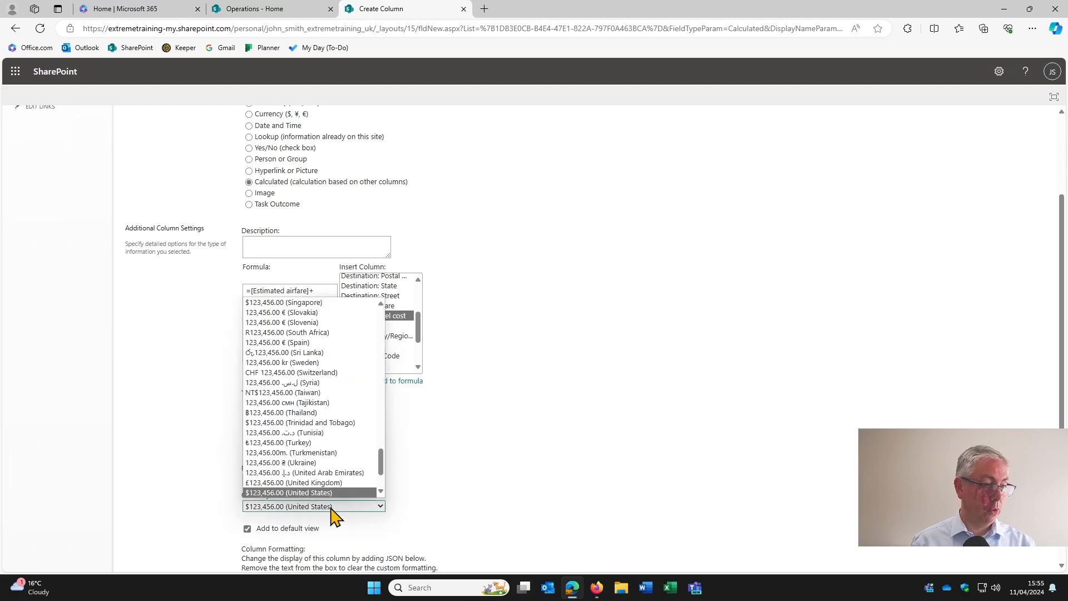
{"action": "left_click", "coordinate": [313, 483]}
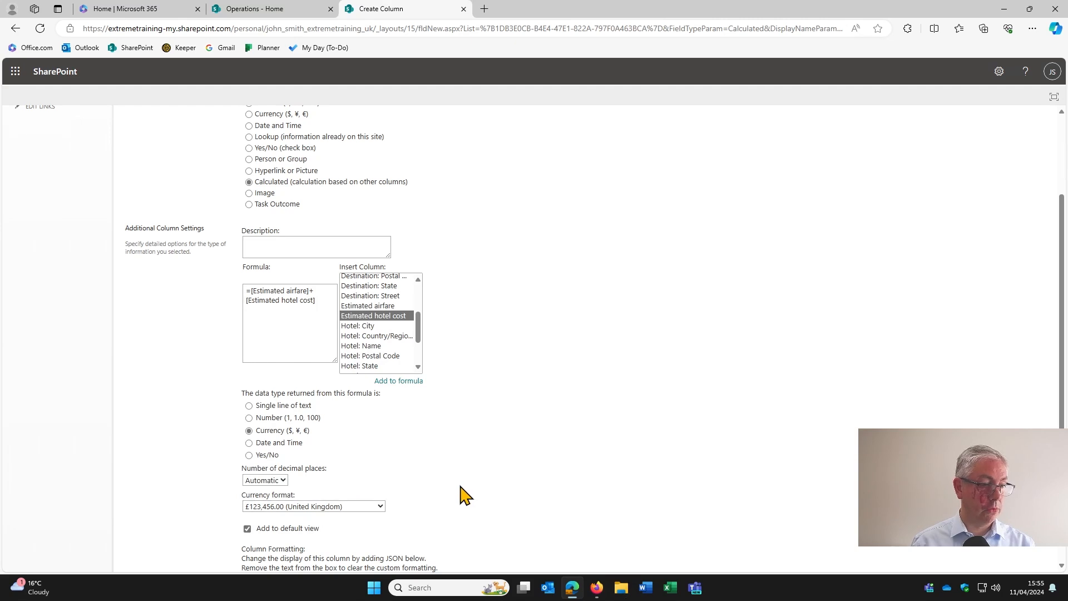
{"action": "scroll", "coordinate": [458, 495], "scroll_direction": "down", "scroll_amount": 4}
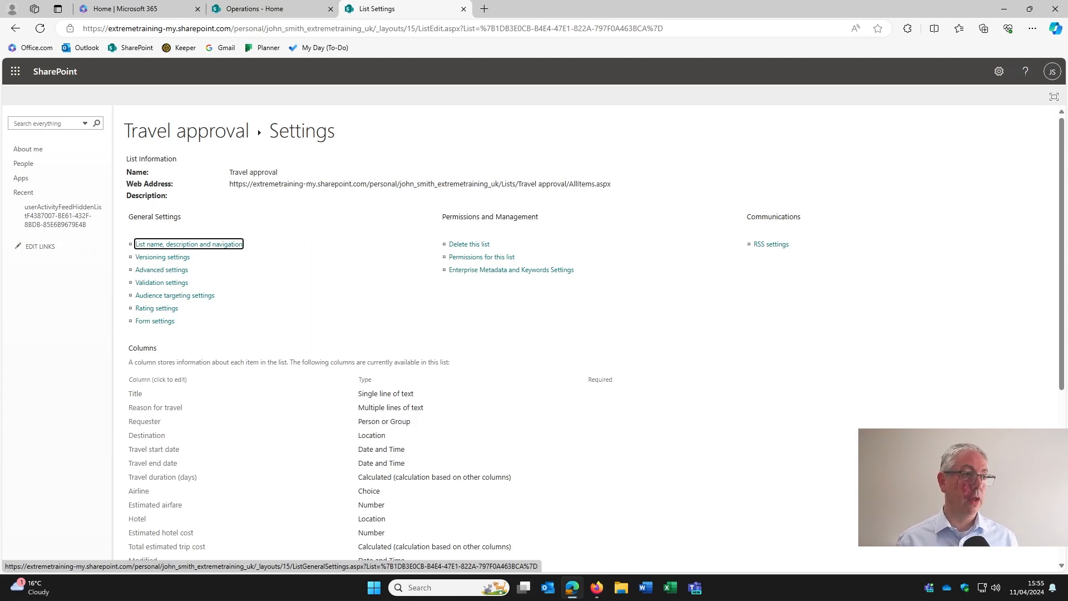
{"action": "left_click", "coordinate": [16, 28]}
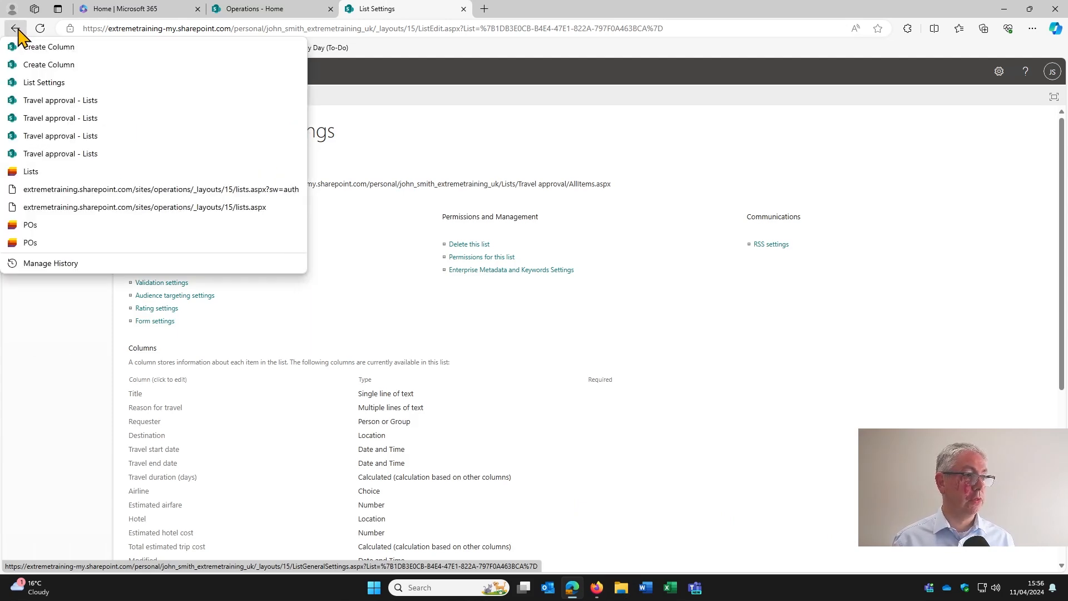
{"action": "left_click", "coordinate": [58, 101]}
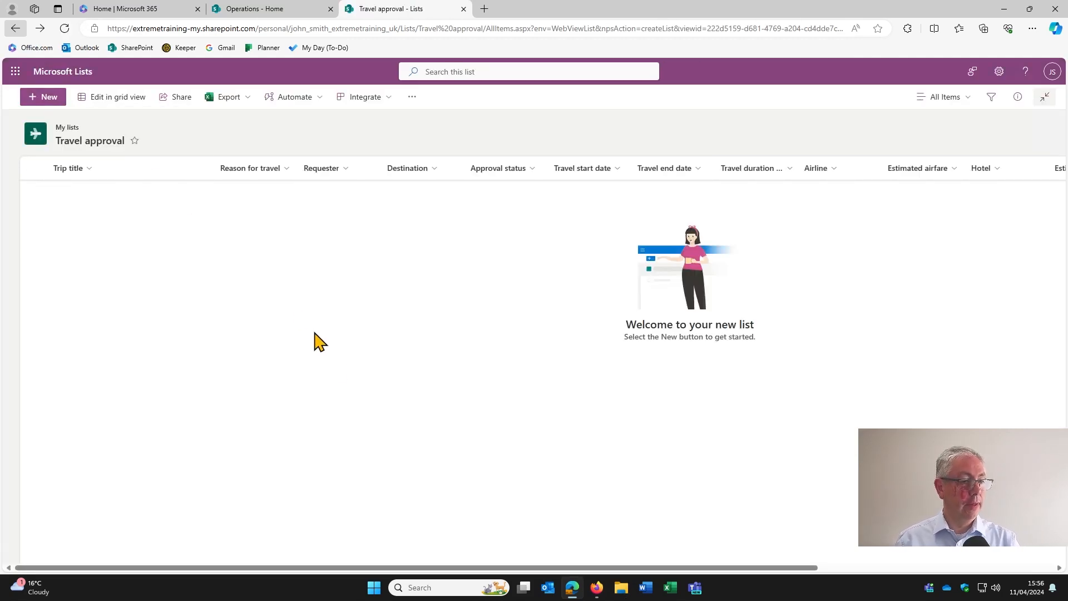
- Start a new Travel approval item titled Paris marketing trip, with marketing education as the reason for travel
{"action": "left_click_drag", "start_coordinate": [398, 567], "coordinate": [659, 568]}
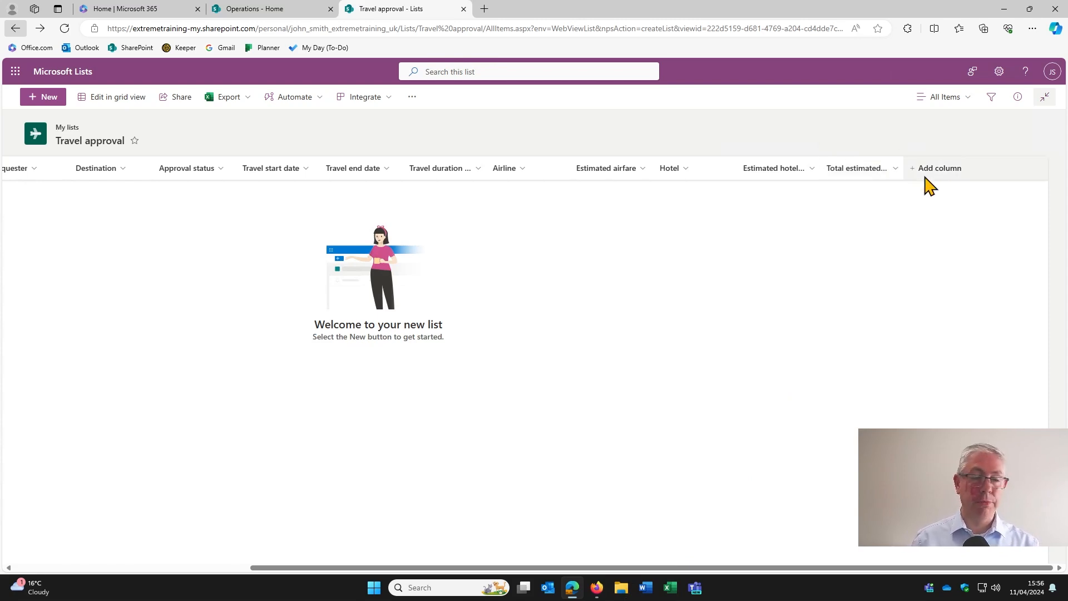
{"action": "left_click_drag", "start_coordinate": [689, 567], "coordinate": [378, 568]}
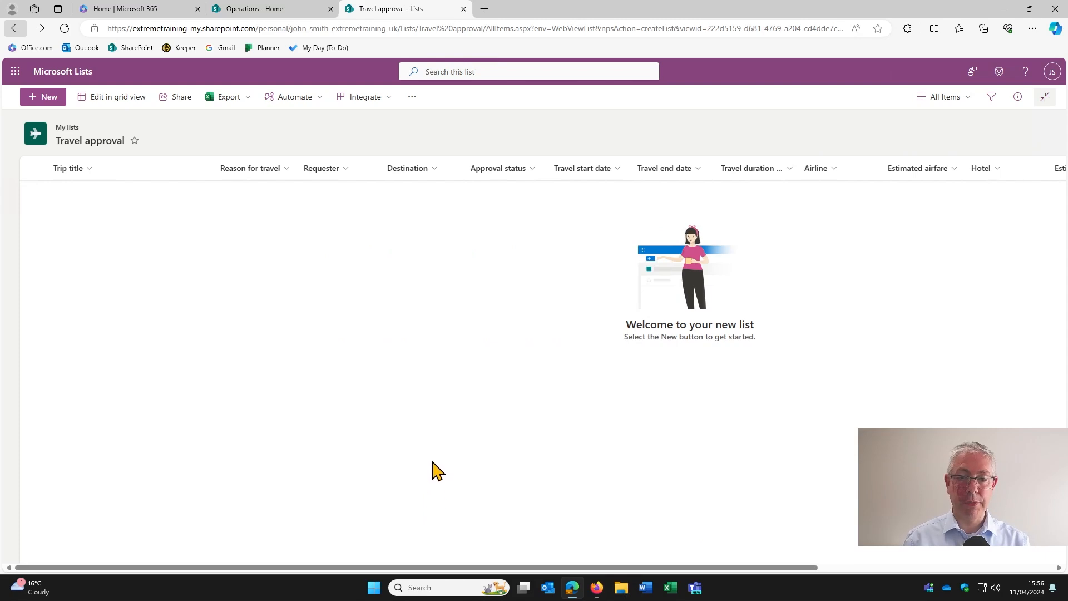
{"action": "left_click", "coordinate": [44, 100]}
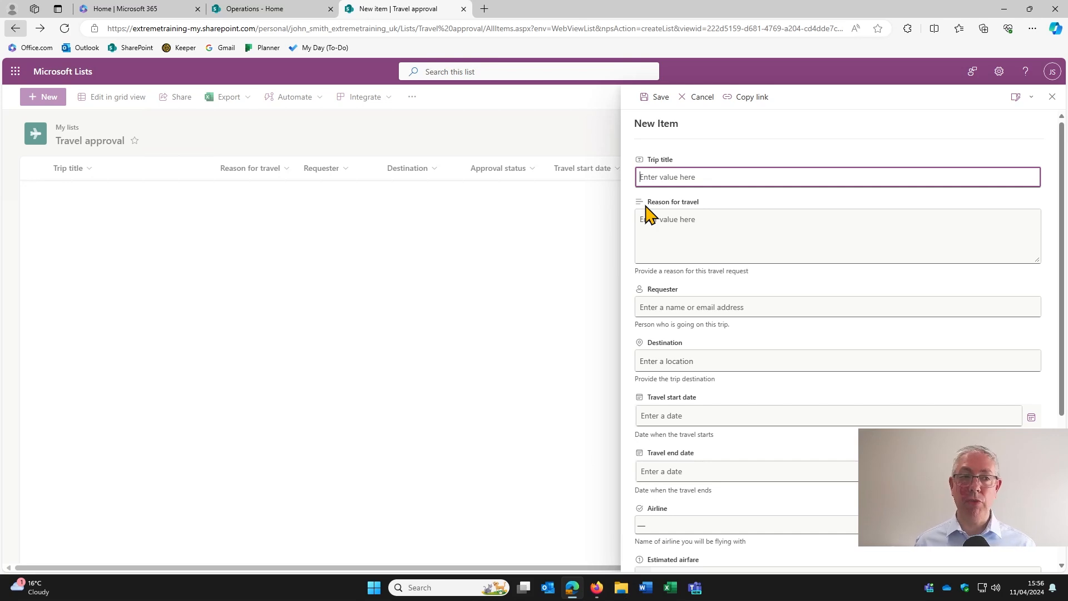
{"action": "type", "text": "Paris marketing trip"}
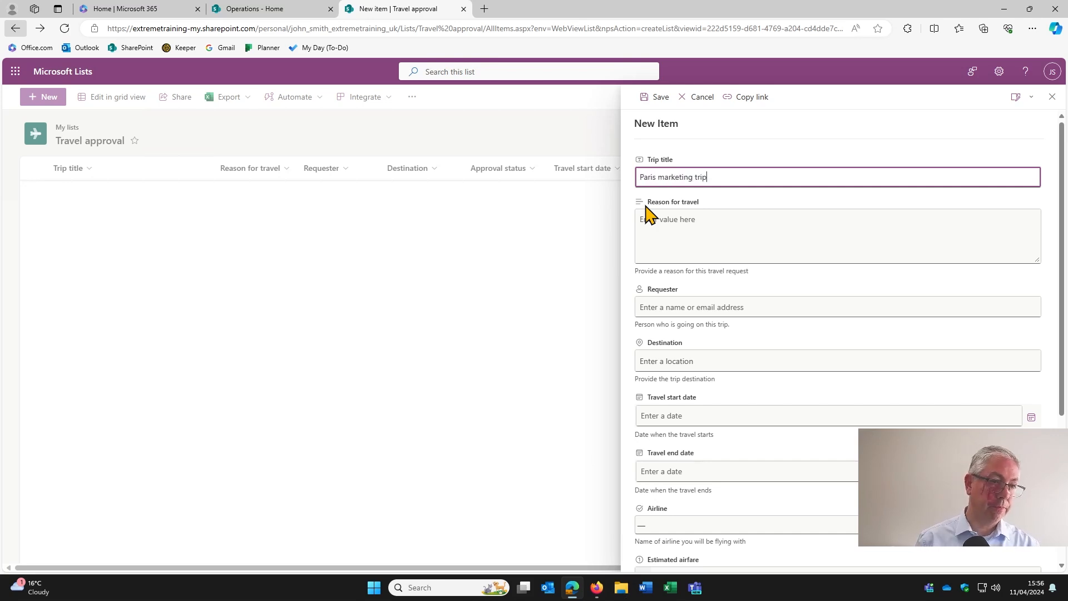
{"action": "left_click", "coordinate": [716, 246]}
{"action": "type", "text": "marketing education"}
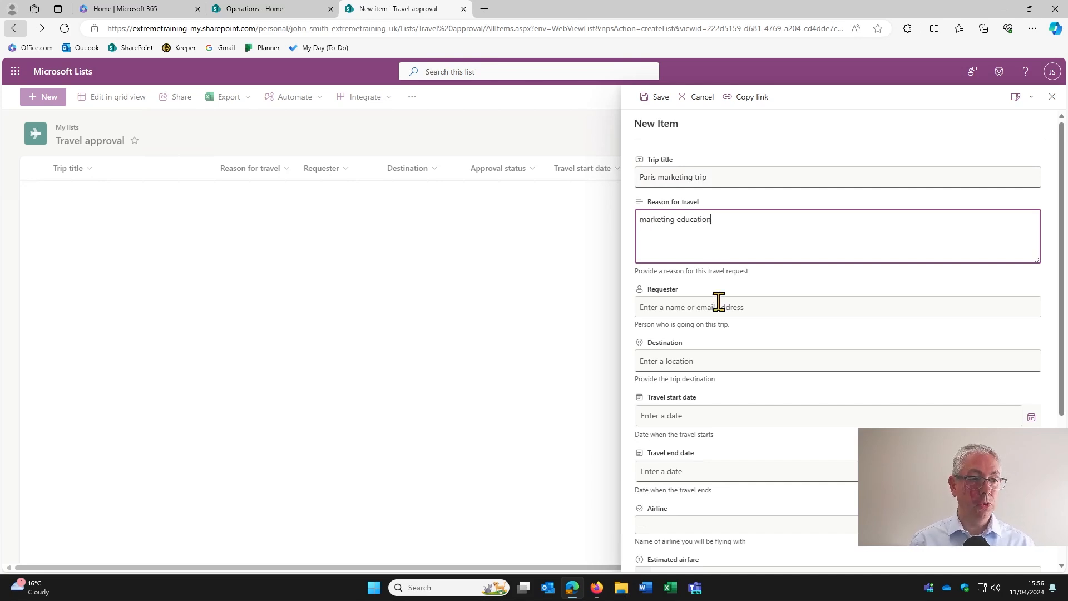
- Set the requester to the matching person from the directory and use PAris as the destination location
{"action": "left_click", "coordinate": [665, 306]}
{"action": "type", "text": "john"}
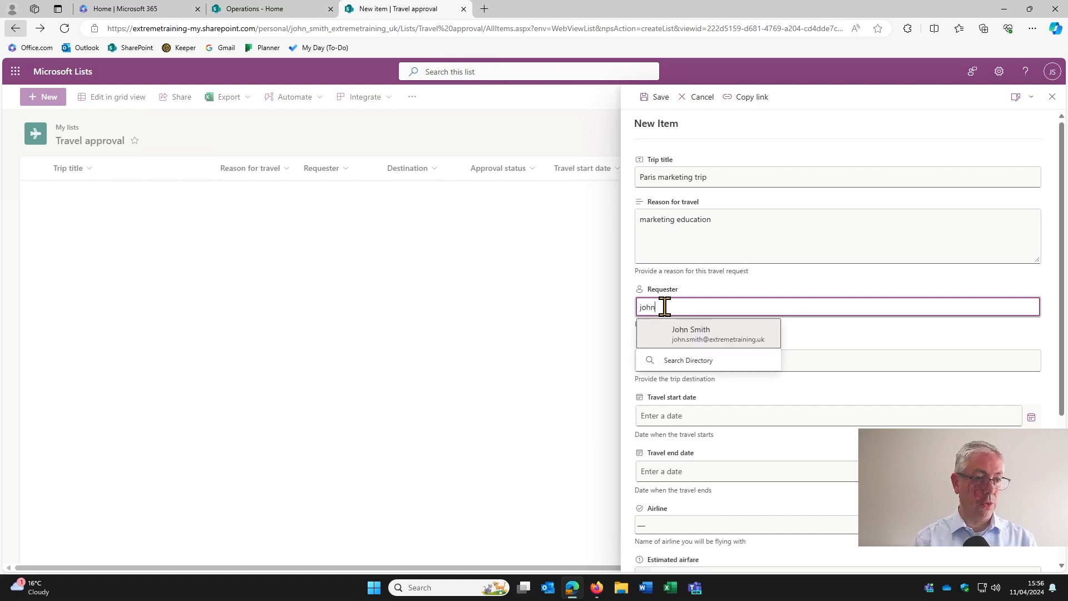
{"action": "left_click", "coordinate": [711, 352]}
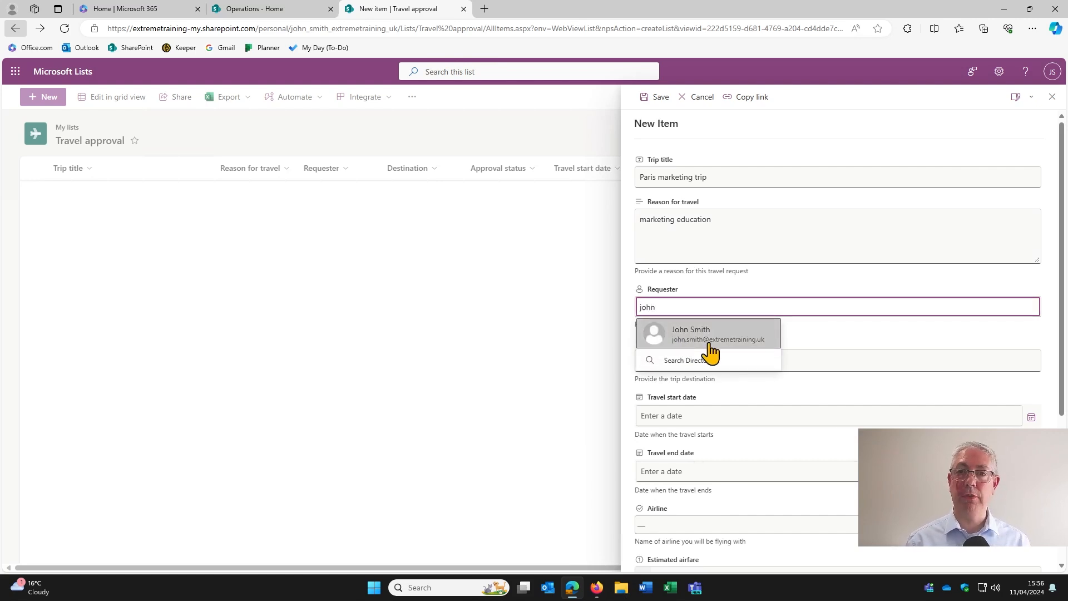
{"action": "left_click", "coordinate": [711, 350]}
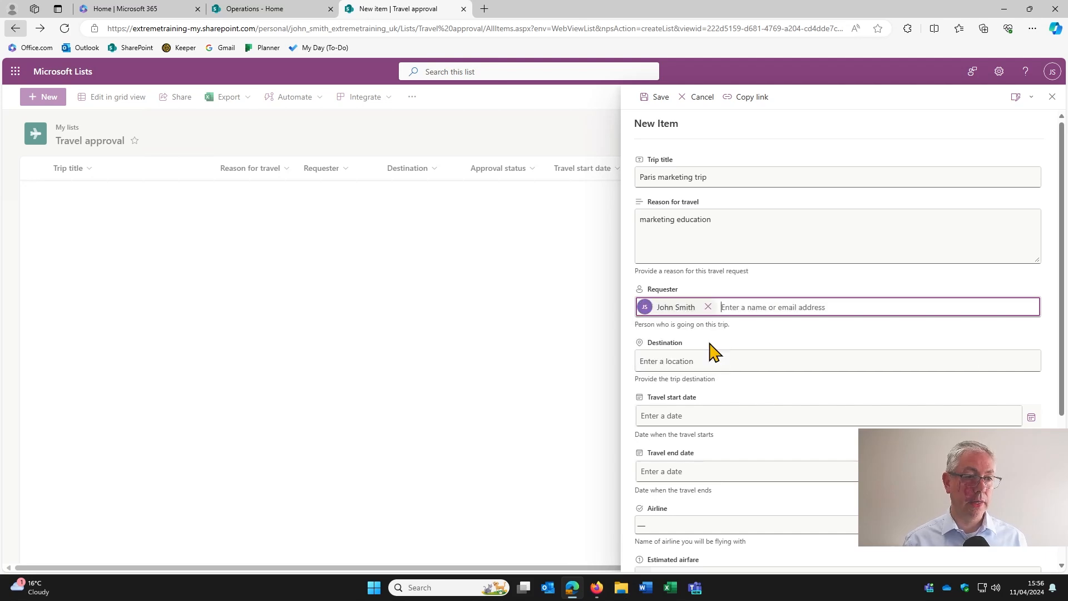
{"action": "left_click", "coordinate": [699, 360]}
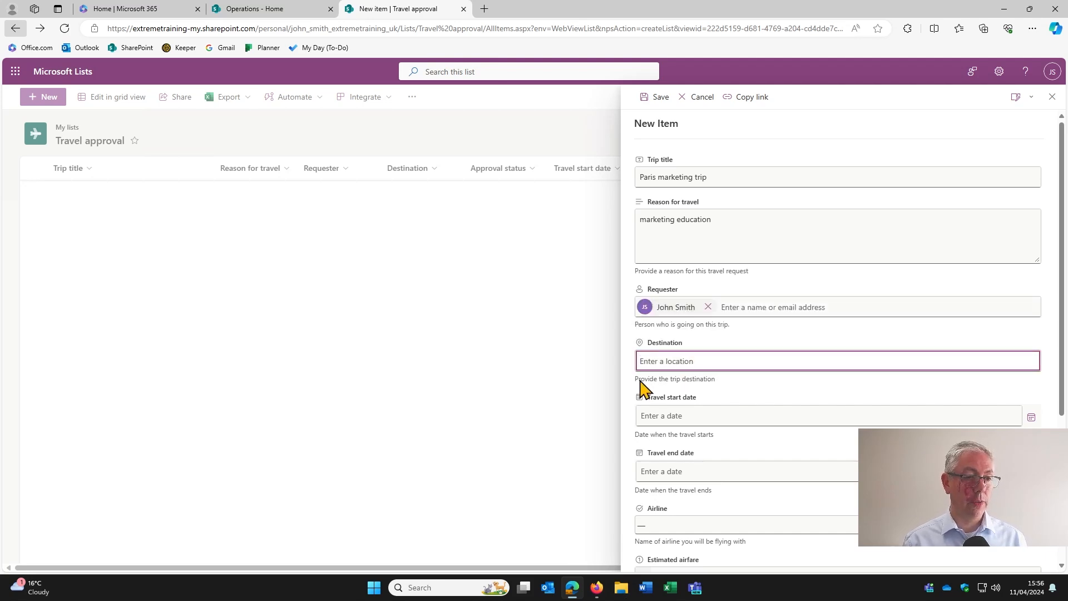
{"action": "type", "text": "PAris"}
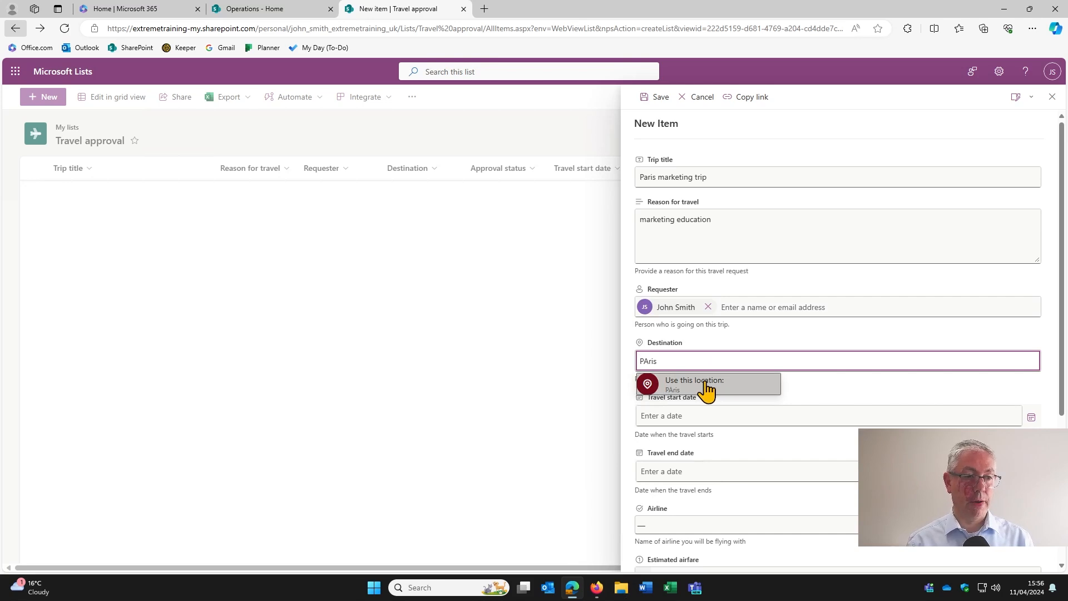
{"action": "left_click", "coordinate": [707, 387]}
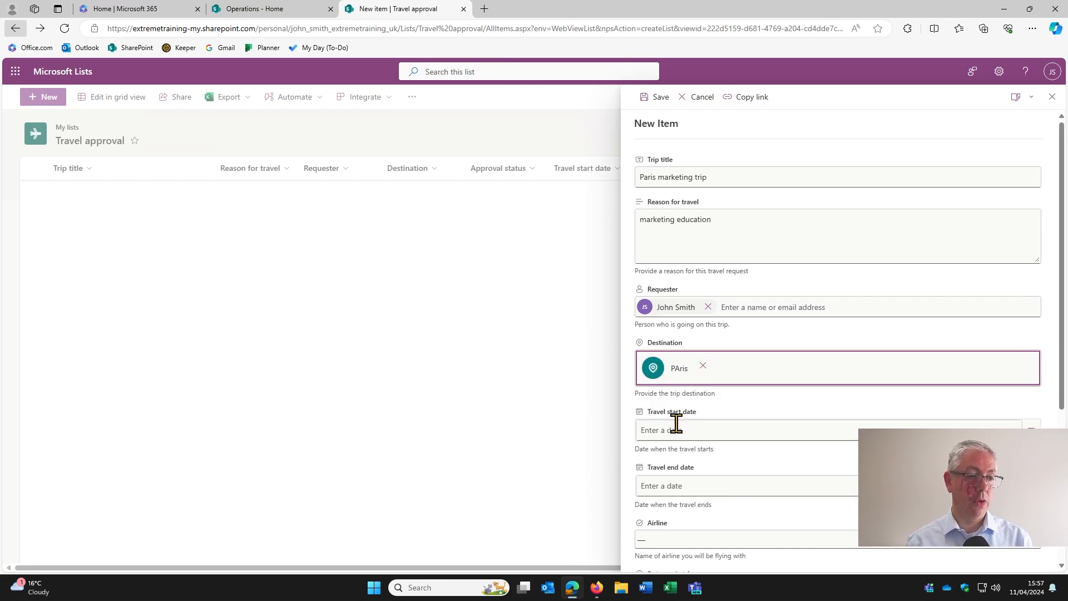
- Set the travel start date to 4/19/2024 and the travel end date to 4/22/2024
{"action": "scroll", "coordinate": [675, 422], "scroll_direction": "down", "scroll_amount": 2}
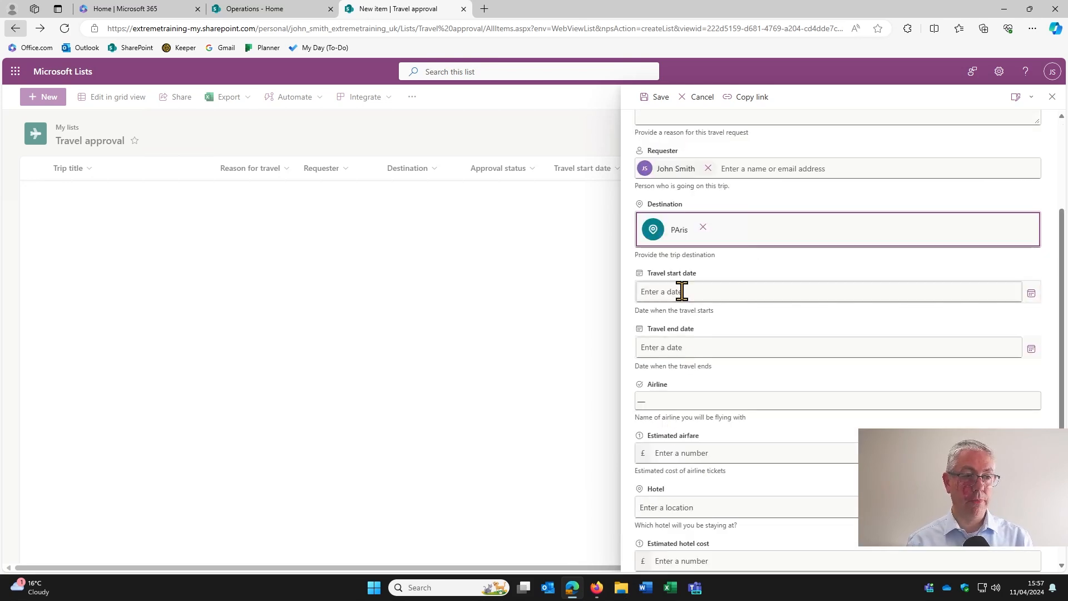
{"action": "left_click", "coordinate": [861, 291]}
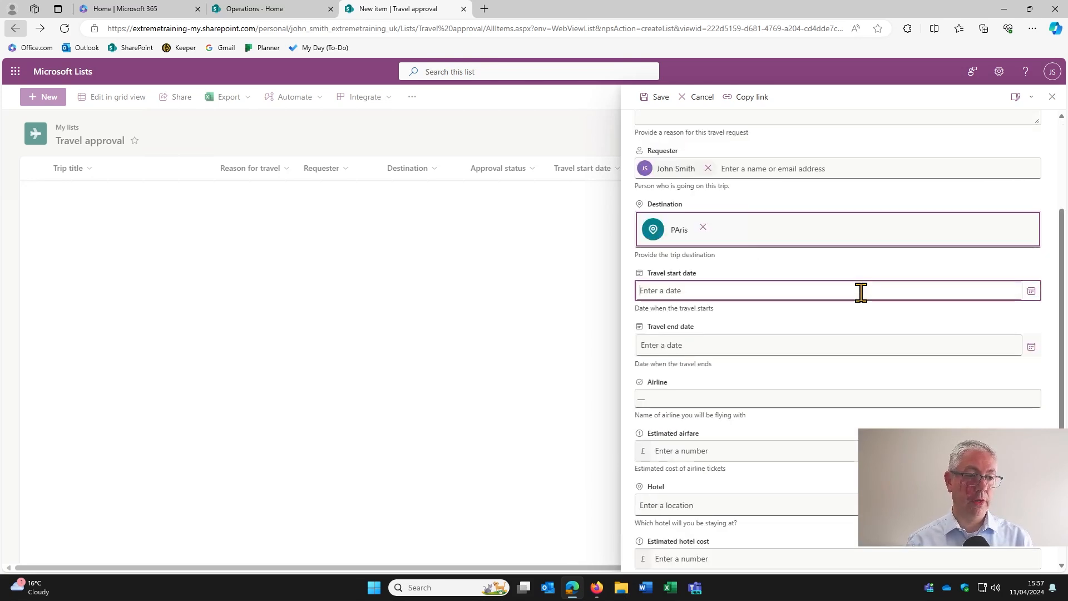
{"action": "left_click", "coordinate": [1031, 291]}
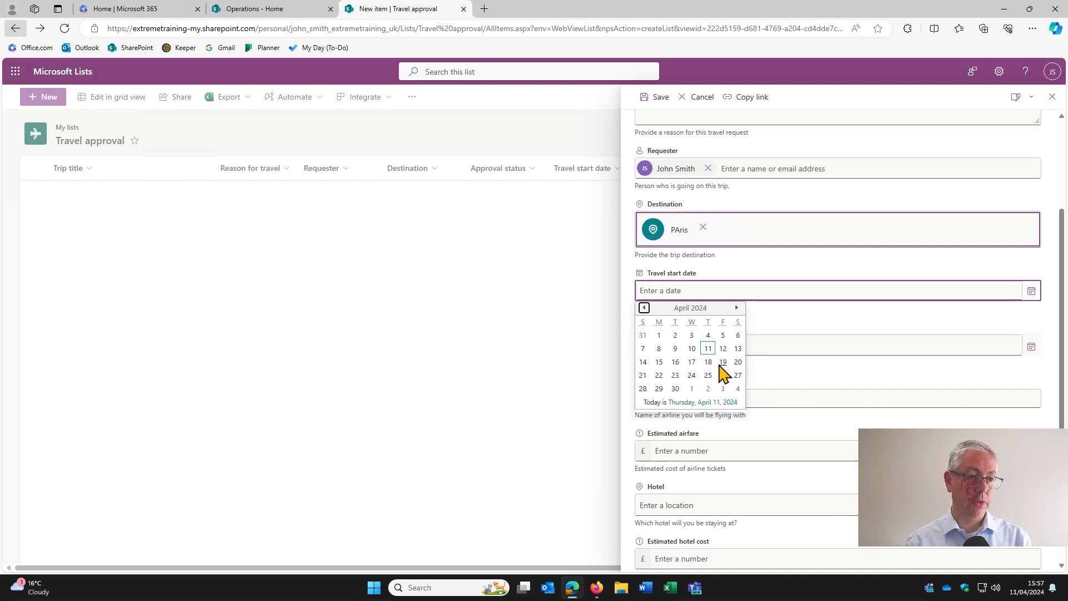
{"action": "left_click", "coordinate": [722, 362]}
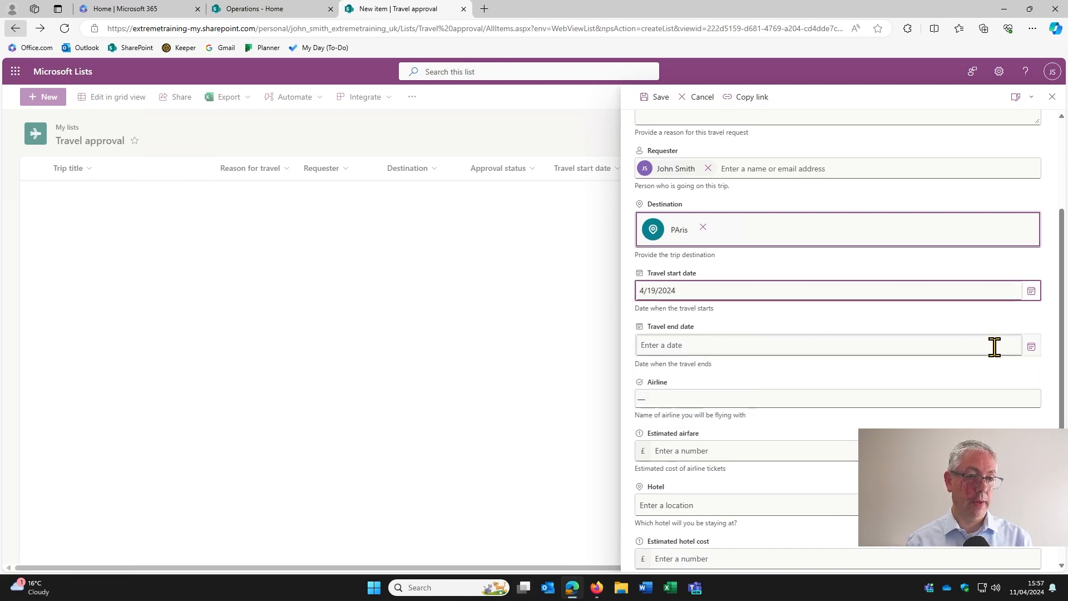
{"action": "left_click", "coordinate": [1031, 346]}
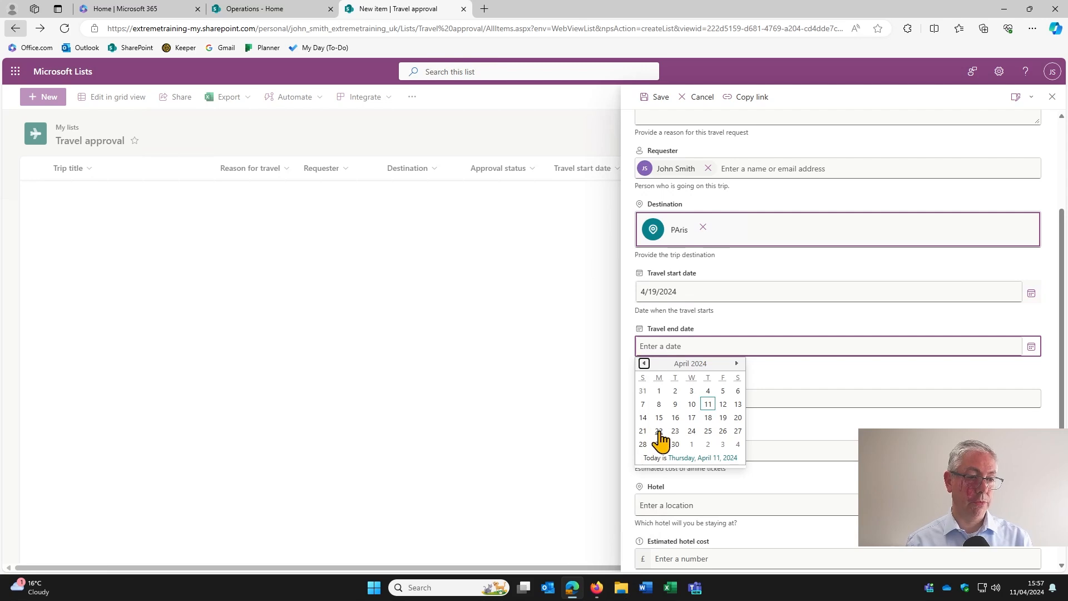
{"action": "left_click", "coordinate": [659, 431]}
- Choose Bucket Seat Airlines as the airline and set the estimated airfare to £200
{"action": "left_click", "coordinate": [692, 400]}
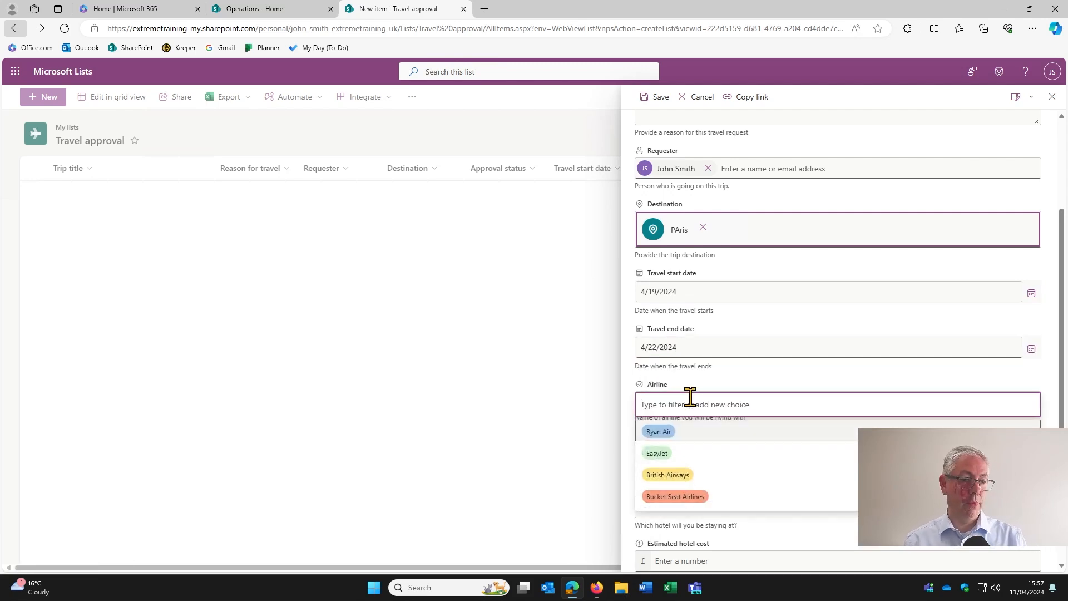
{"action": "left_click", "coordinate": [726, 497]}
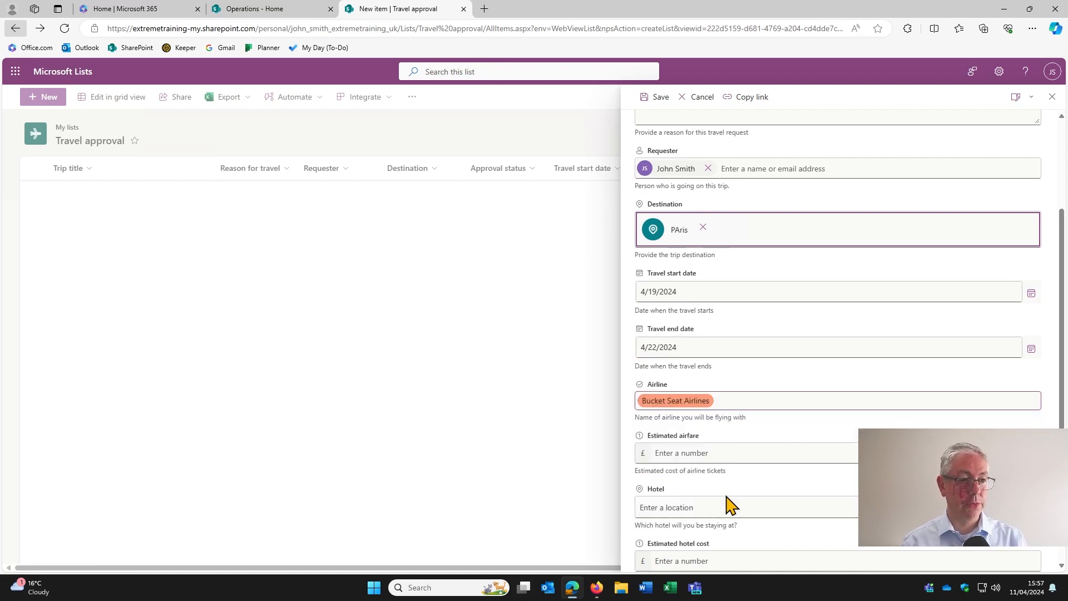
{"action": "left_click", "coordinate": [718, 454]}
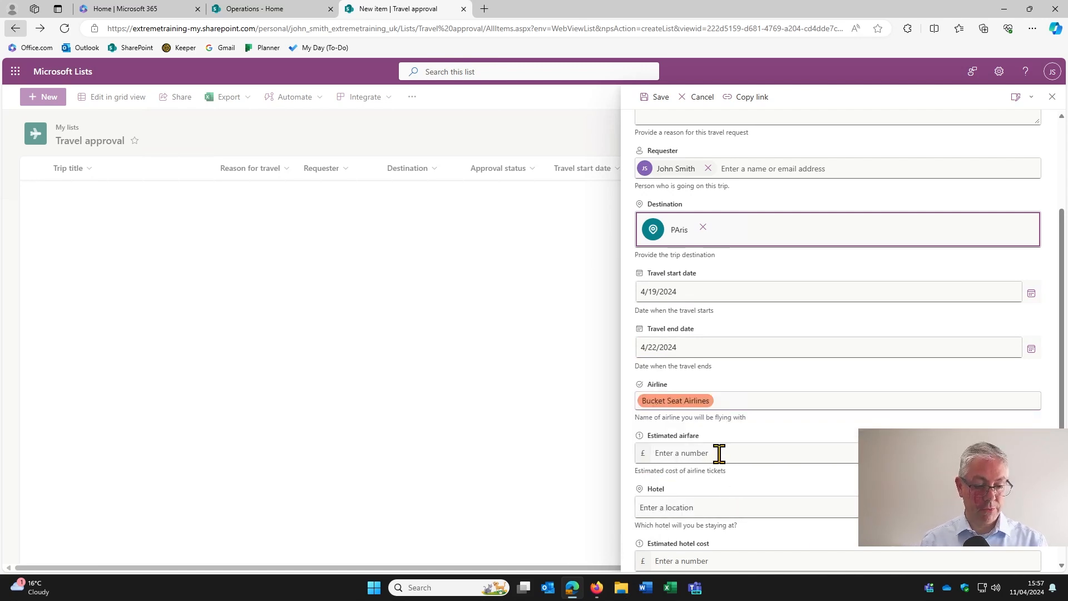
{"action": "type", "text": "200"}
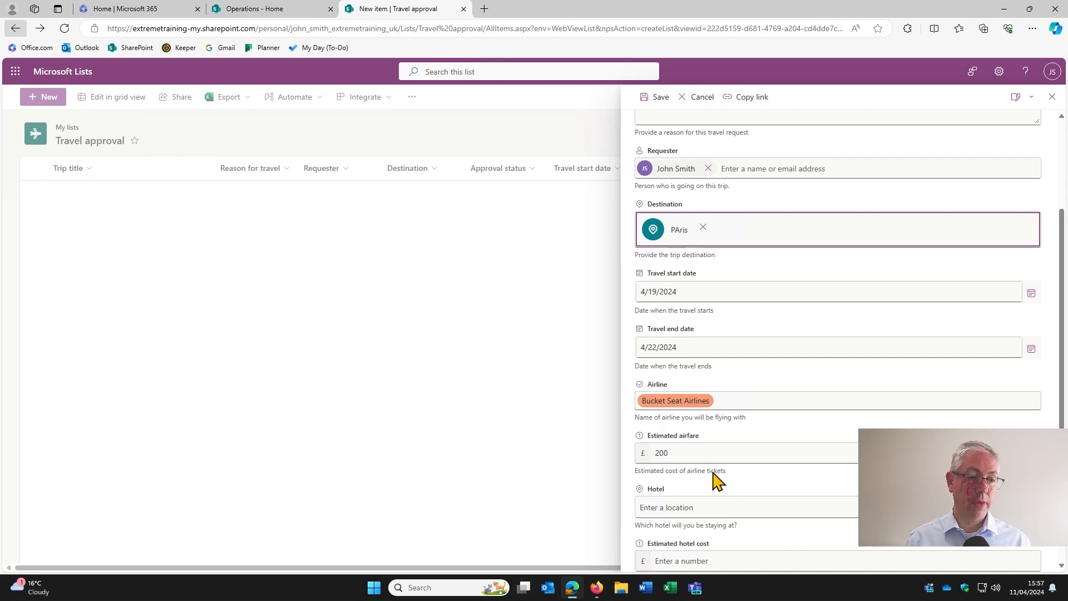
- Enter Novotel as the hotel with an estimated hotel cost of £200, and save the new item
{"action": "scroll", "coordinate": [677, 459], "scroll_direction": "down", "scroll_amount": 2}
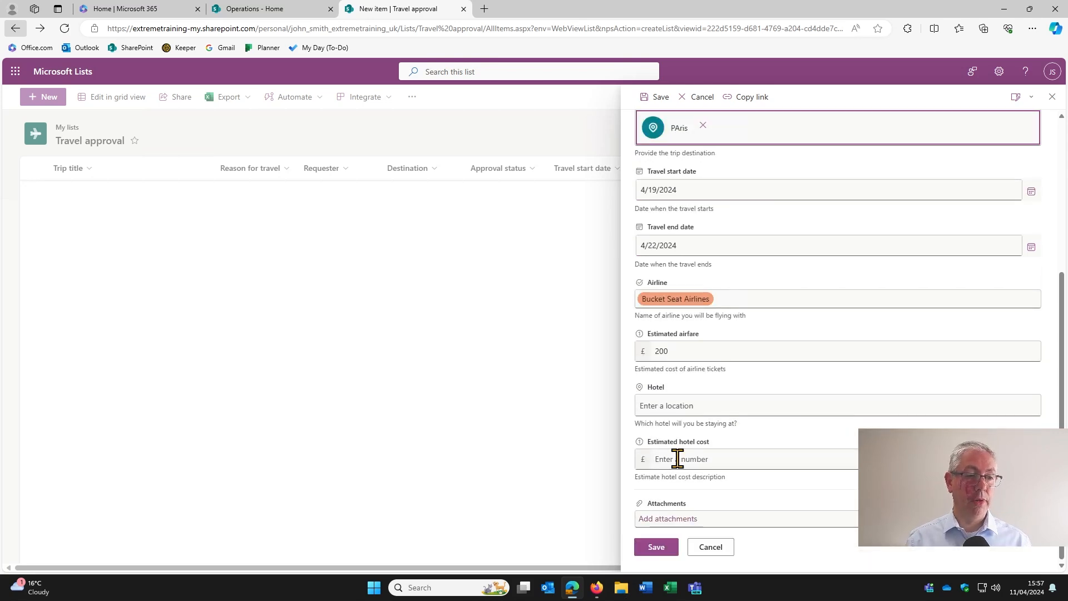
{"action": "left_click", "coordinate": [681, 409]}
{"action": "type", "text": "Novotel"}
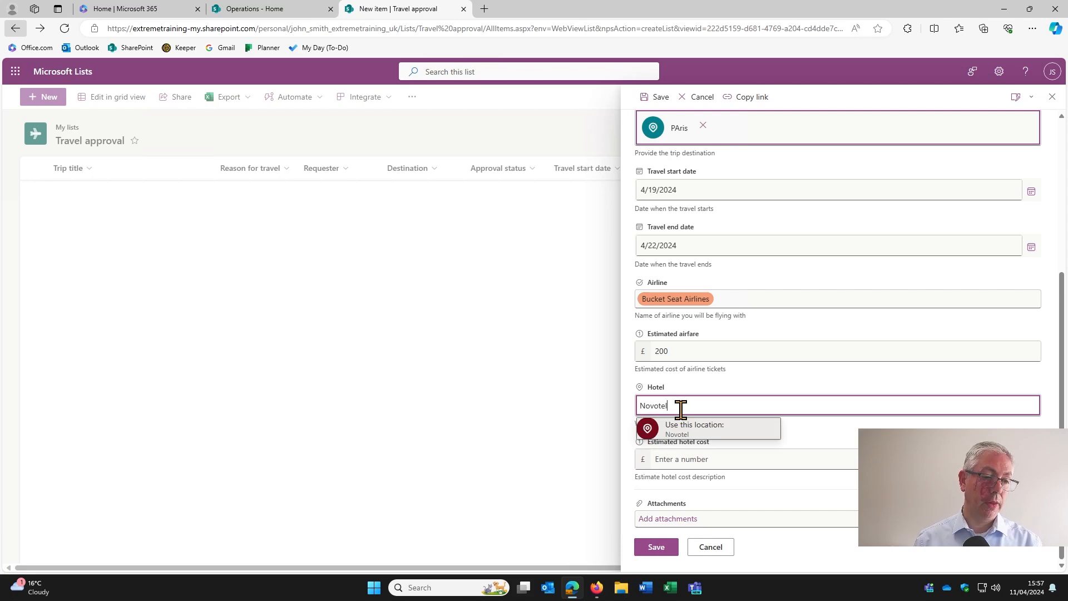
{"action": "left_click", "coordinate": [686, 456]}
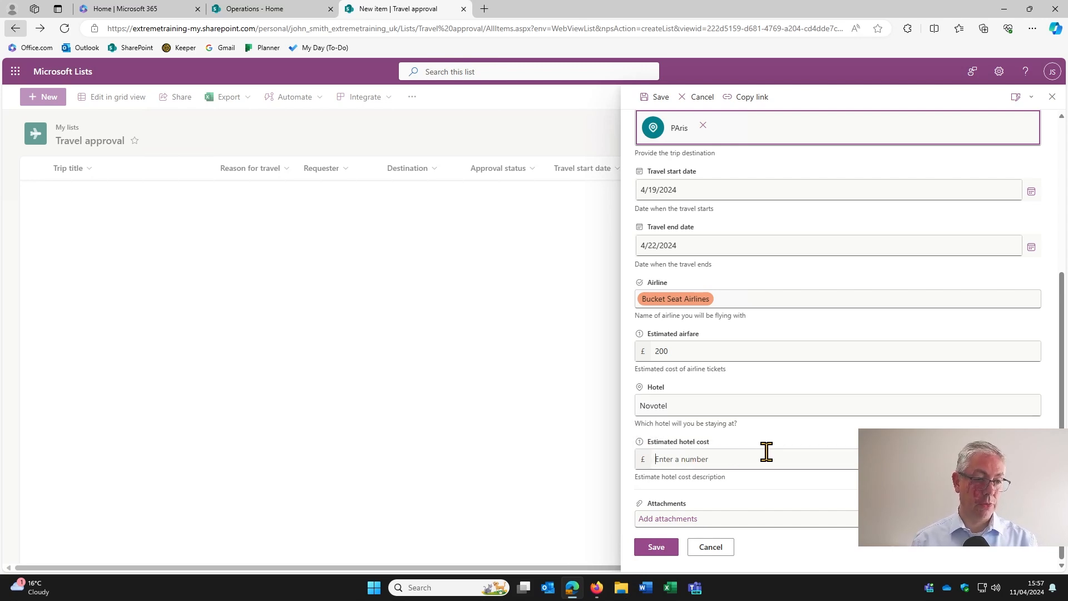
{"action": "type", "text": "200"}
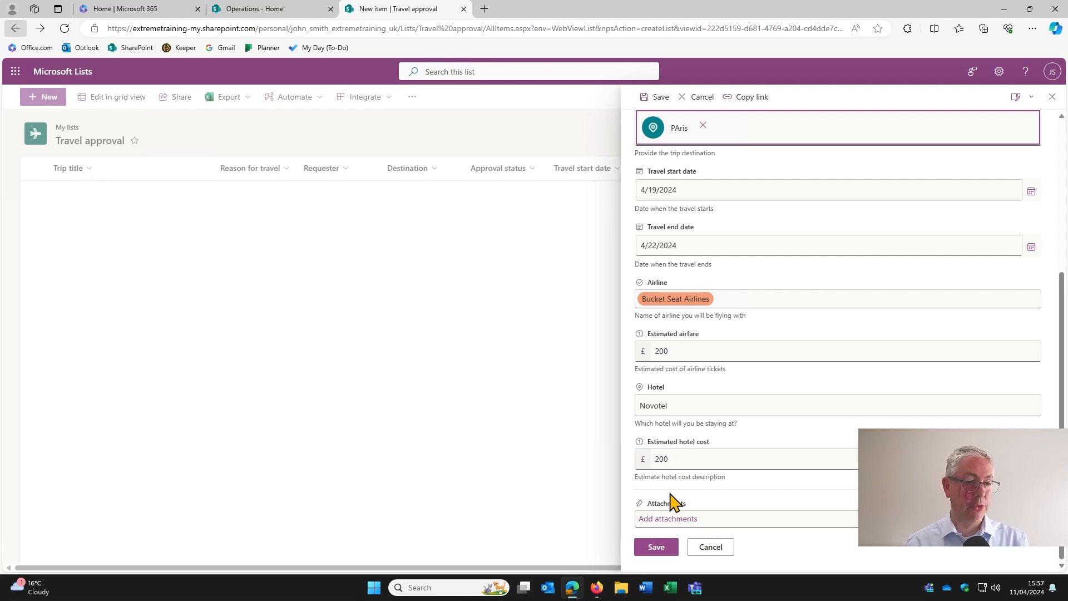
{"action": "left_click", "coordinate": [656, 548]}
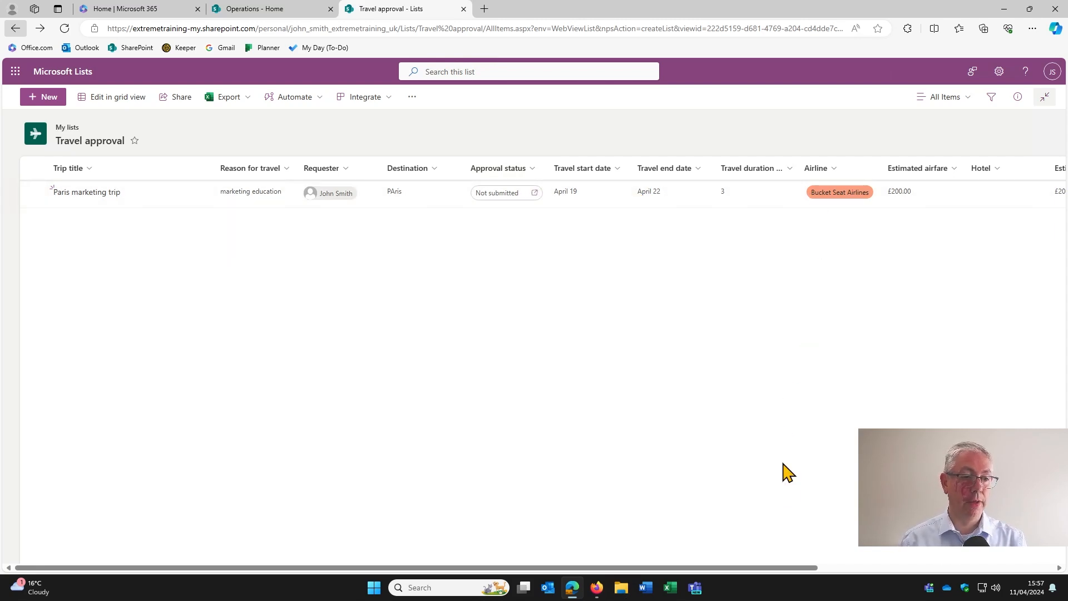
- Open an approval request for the Paris marketing trip from its approval status, keeping the request name, and go to the approver entry
{"action": "left_click_drag", "start_coordinate": [786, 570], "coordinate": [1041, 562]}
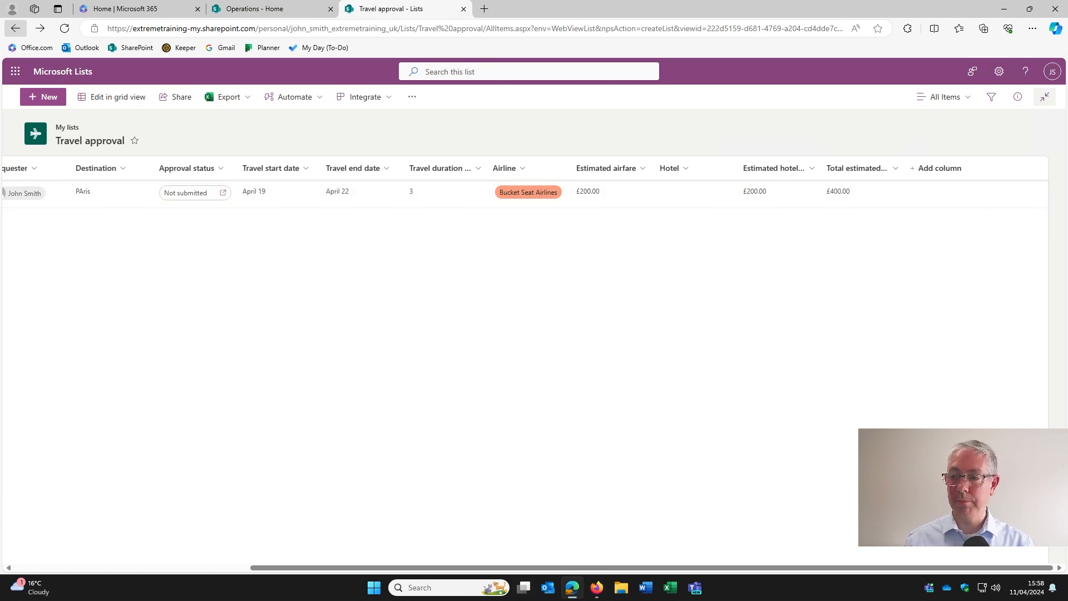
{"action": "scroll", "coordinate": [888, 336], "scroll_direction": "left", "scroll_amount": 6}
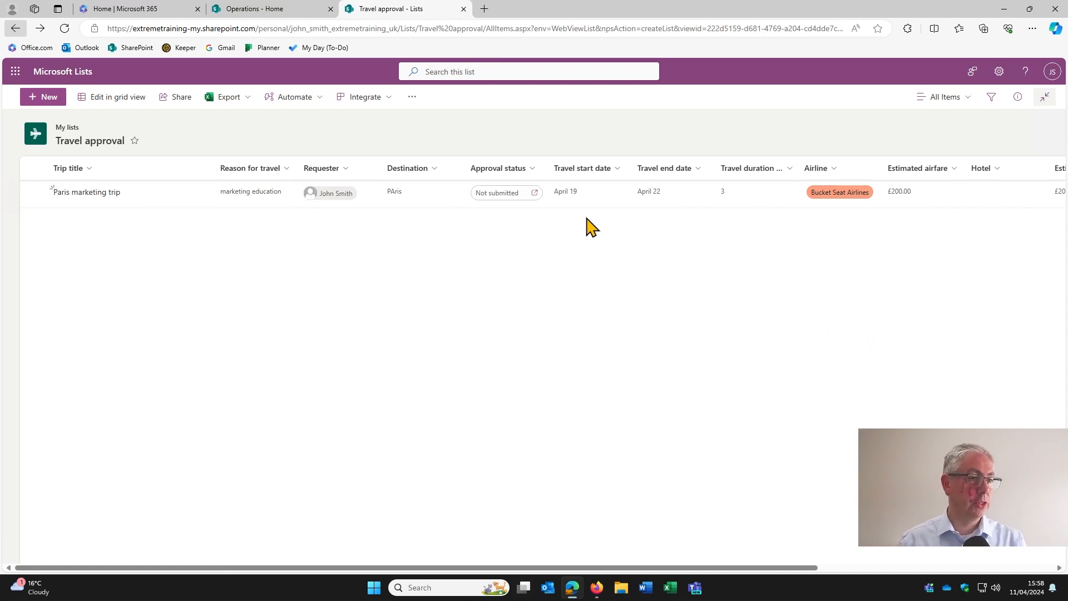
{"action": "left_click", "coordinate": [505, 193]}
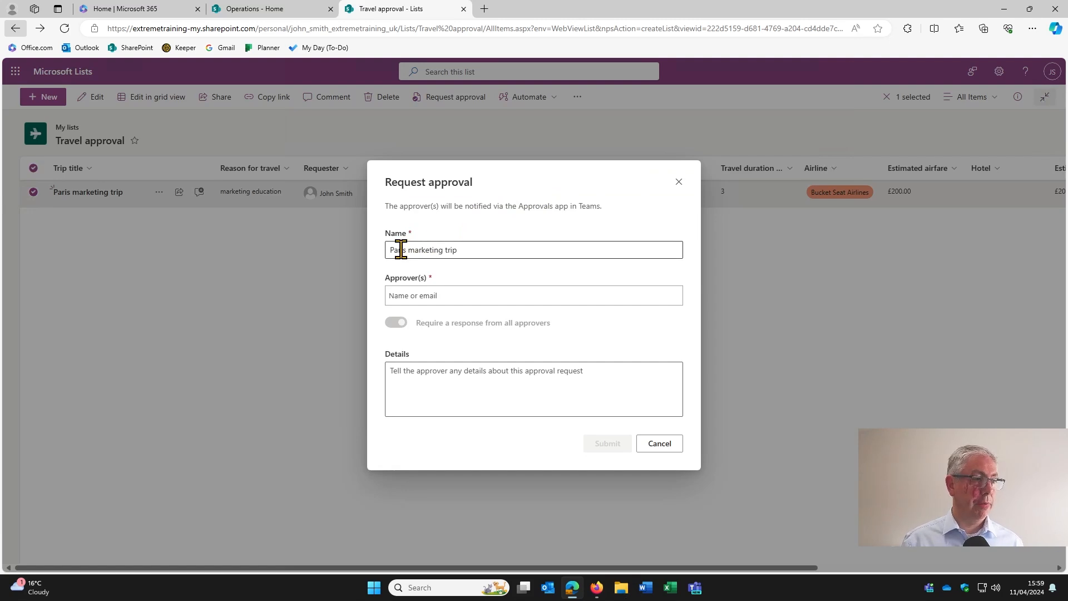
{"action": "left_click_drag", "start_coordinate": [399, 249], "coordinate": [520, 253]}
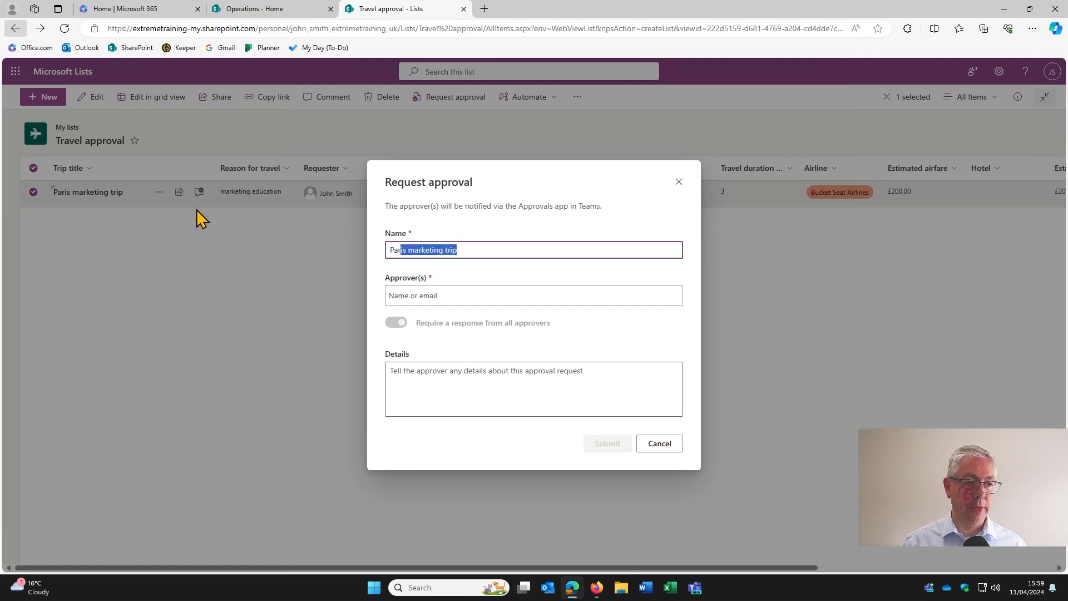
{"action": "left_click", "coordinate": [466, 296]}
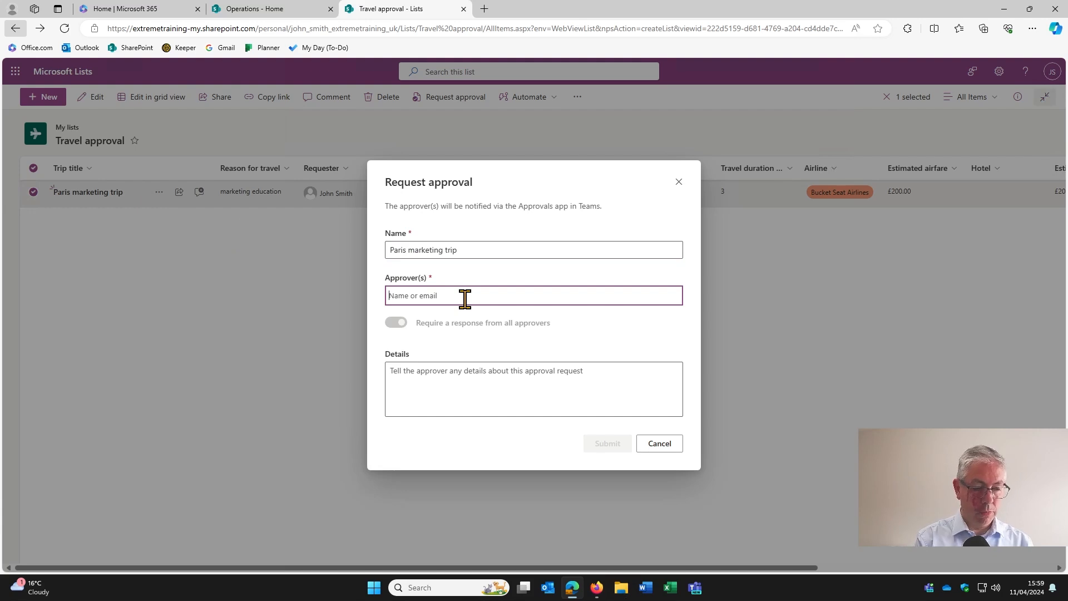
{"action": "type", "text": "john"}
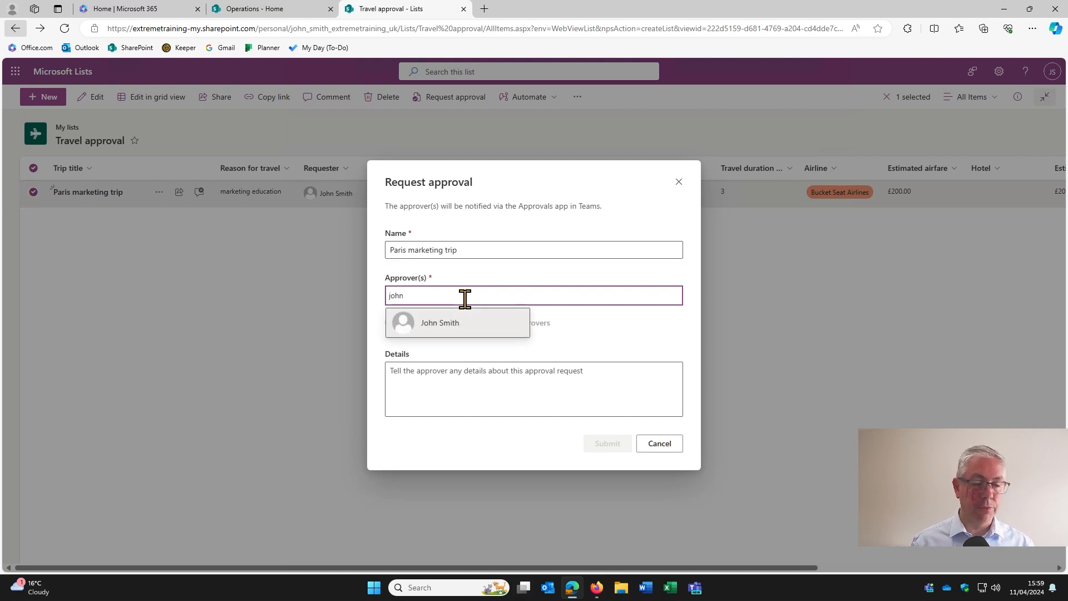
{"action": "key", "text": "BackSpace"}
{"action": "key", "text": "BackSpace"}
{"action": "key", "text": "BackSpace"}
{"action": "key", "text": "BackSpace"}
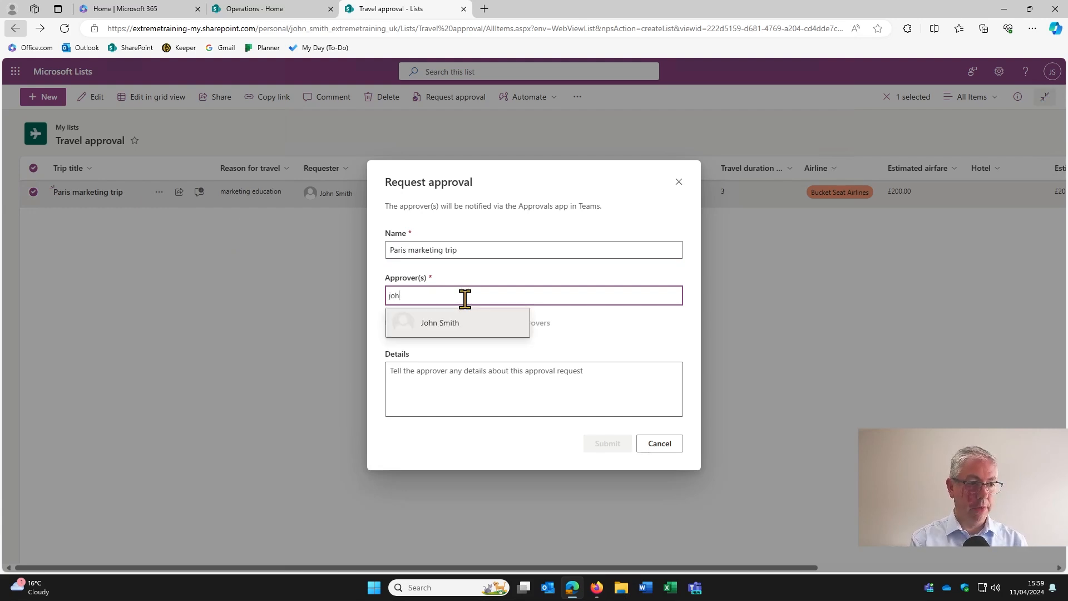
{"action": "type", "text": "fr"}
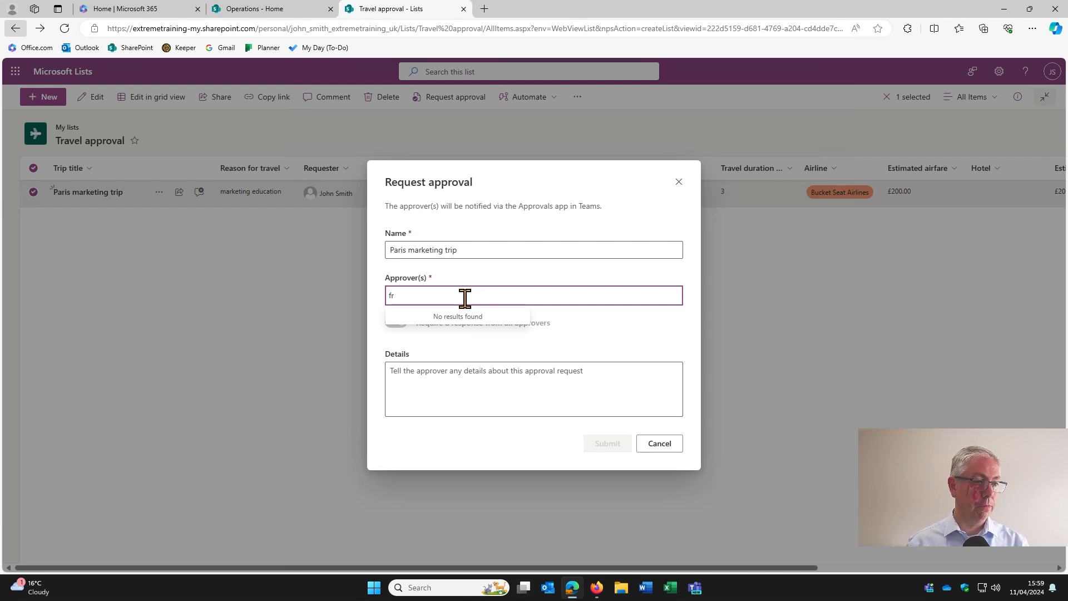
{"action": "type", "text": "ed"}
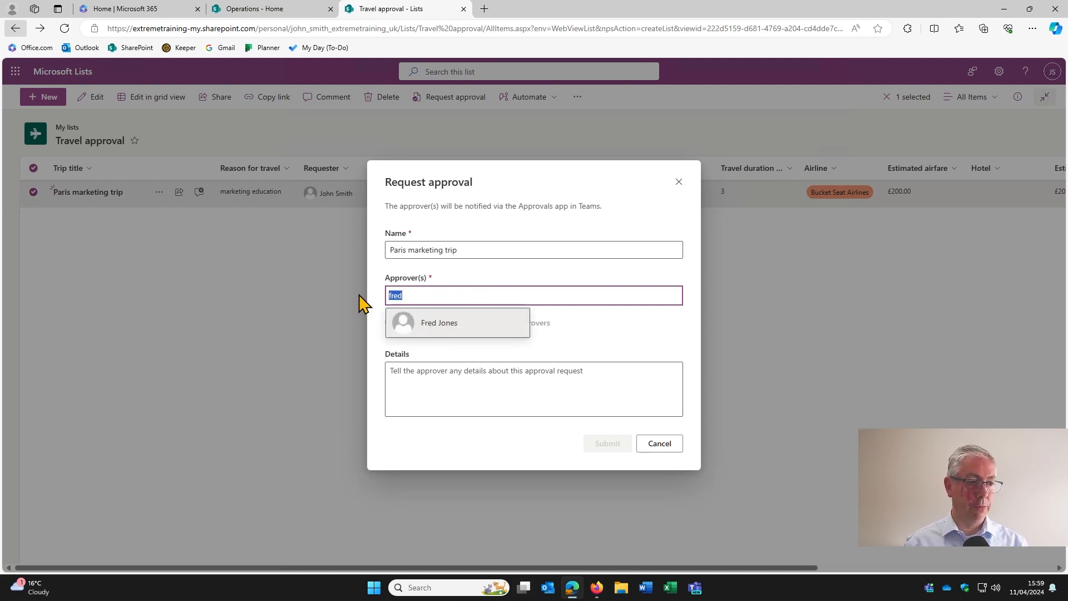
- Choose the trip's own requester as approver, leave the details blank and submit the approval request
{"action": "type", "text": "bob"}
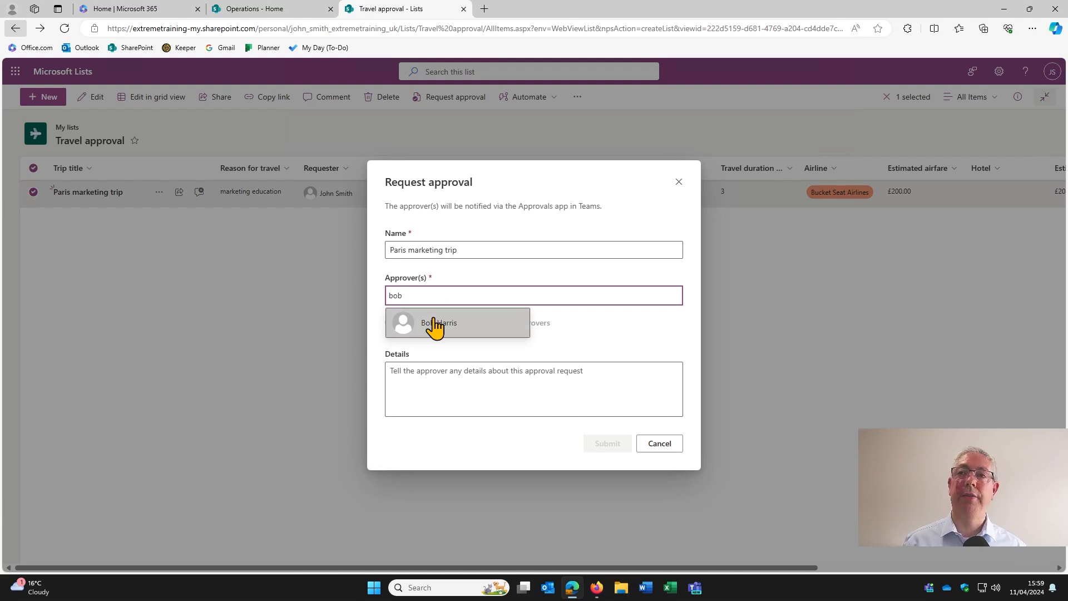
{"action": "double_click", "coordinate": [399, 296]}
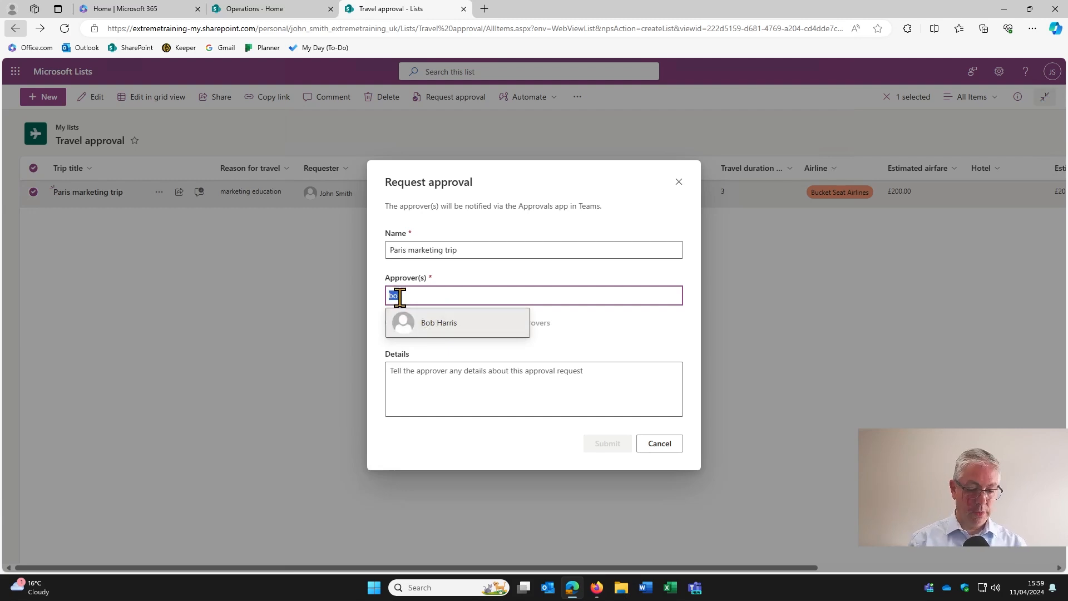
{"action": "type", "text": "john"}
{"action": "left_click", "coordinate": [424, 331]}
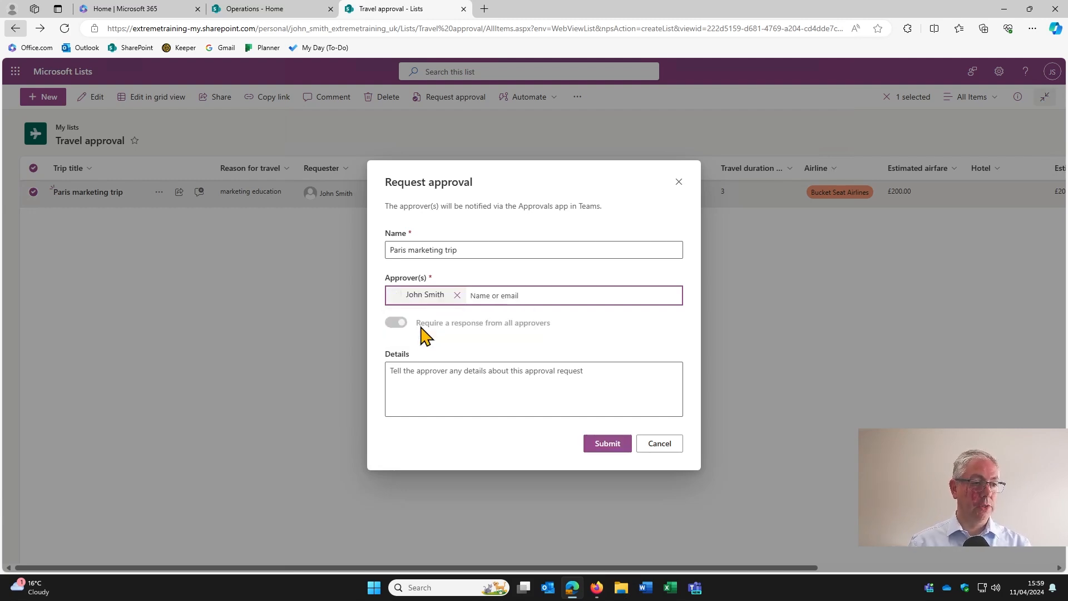
{"action": "left_click", "coordinate": [424, 374]}
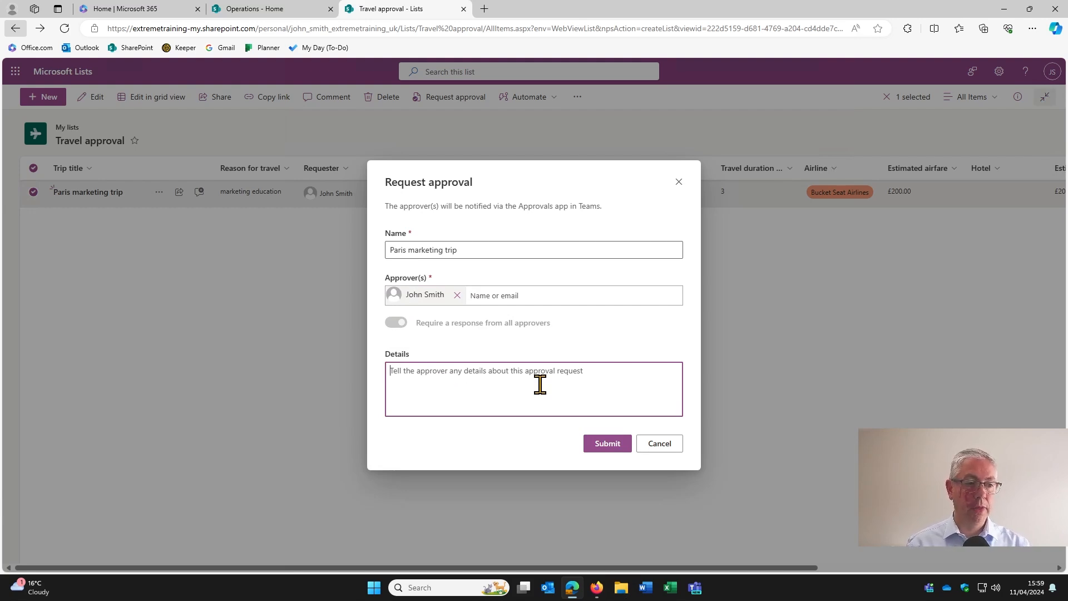
{"action": "left_click", "coordinate": [599, 444]}
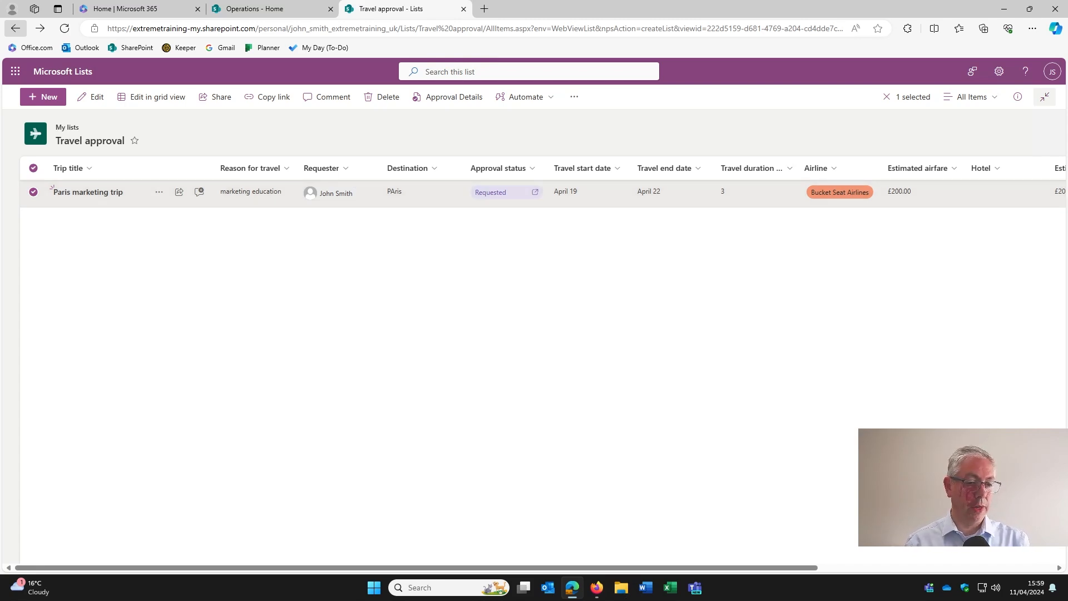
- Switch to Microsoft Teams and check the activity feed for the approval notification
{"action": "left_click", "coordinate": [930, 589]}
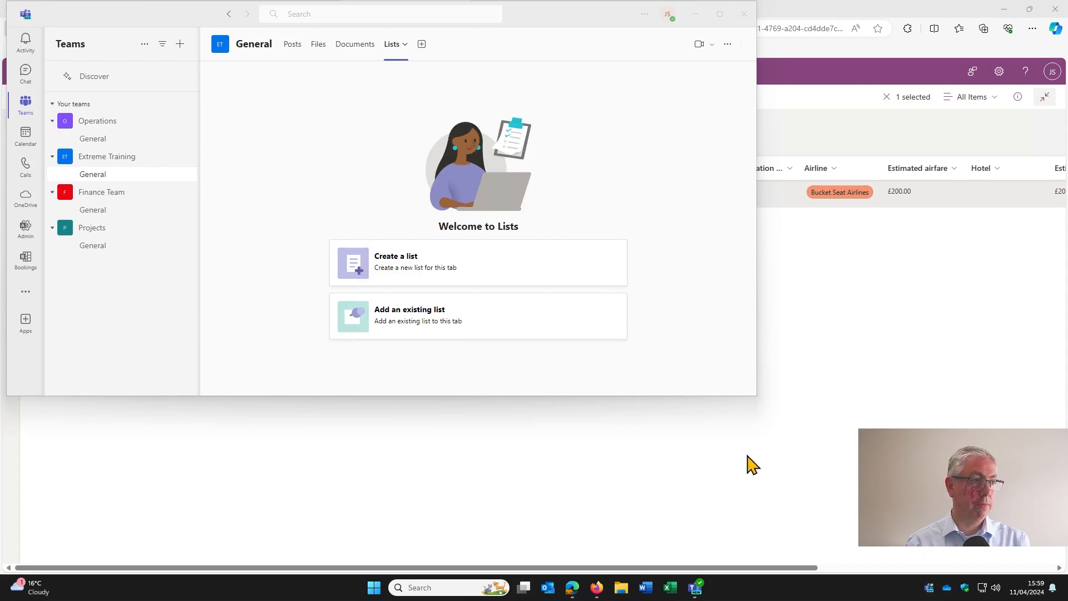
{"action": "left_click", "coordinate": [32, 49]}
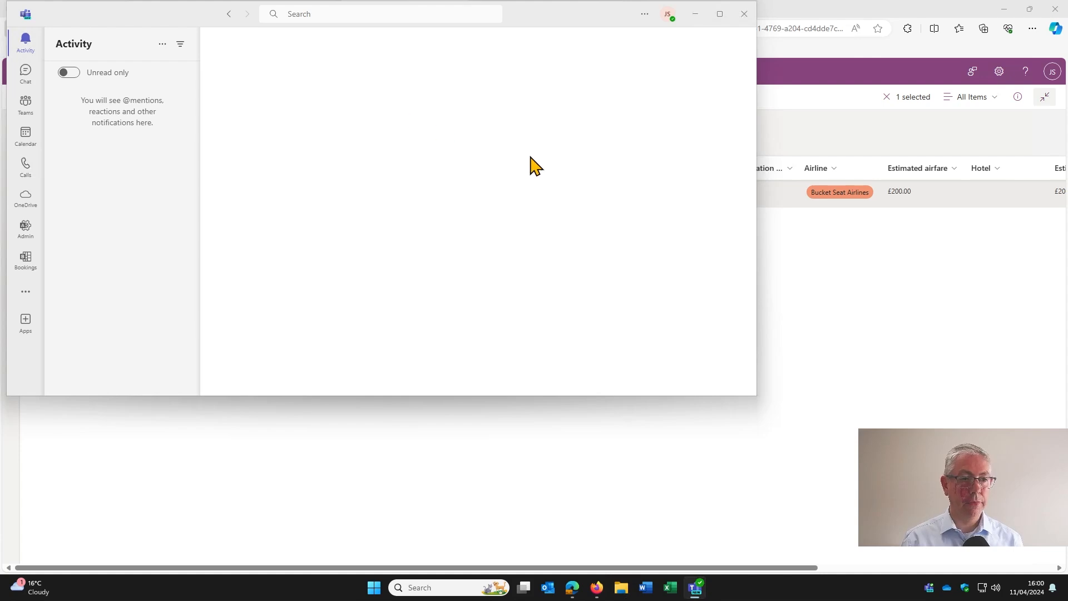
- Switch back to the Travel approval list in the browser, refresh it and view the trip's hotel and total estimated cost columns
{"action": "left_click", "coordinate": [868, 294]}
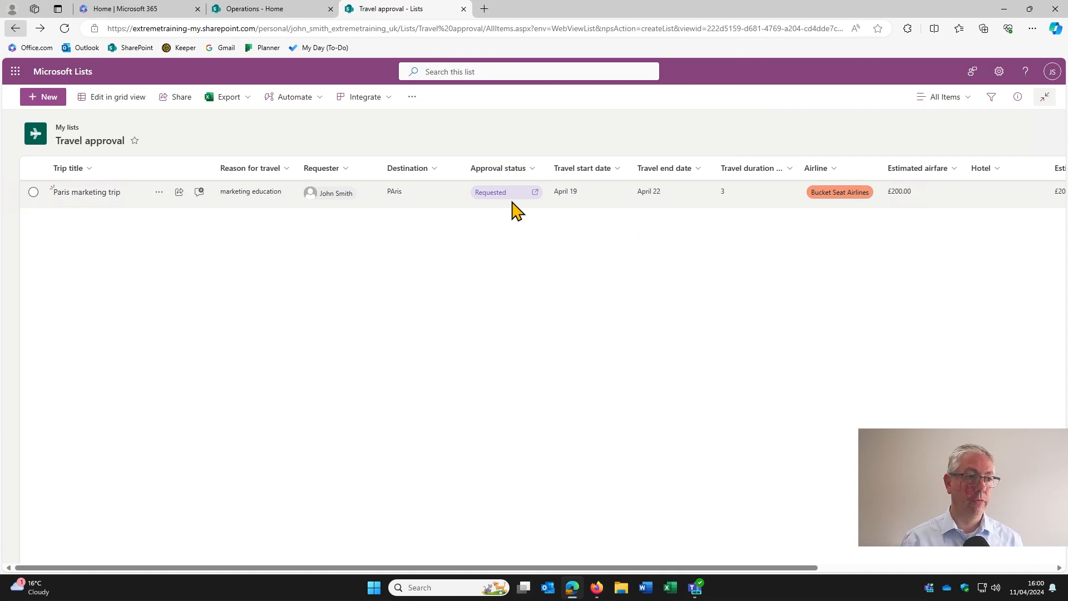
{"action": "key", "text": "F5"}
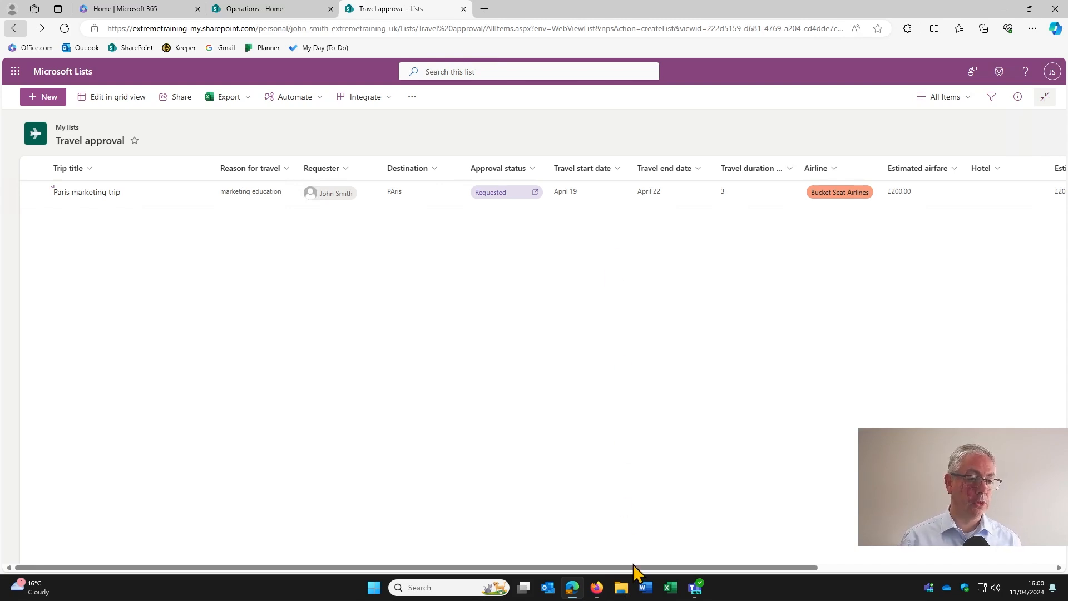
{"action": "left_click_drag", "start_coordinate": [637, 567], "coordinate": [779, 568]}
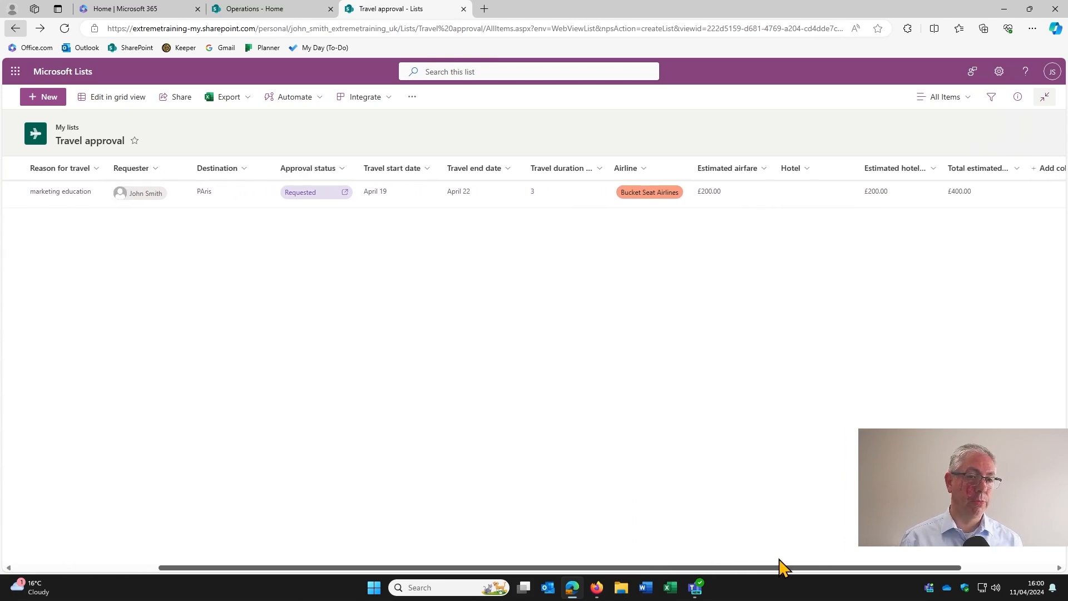